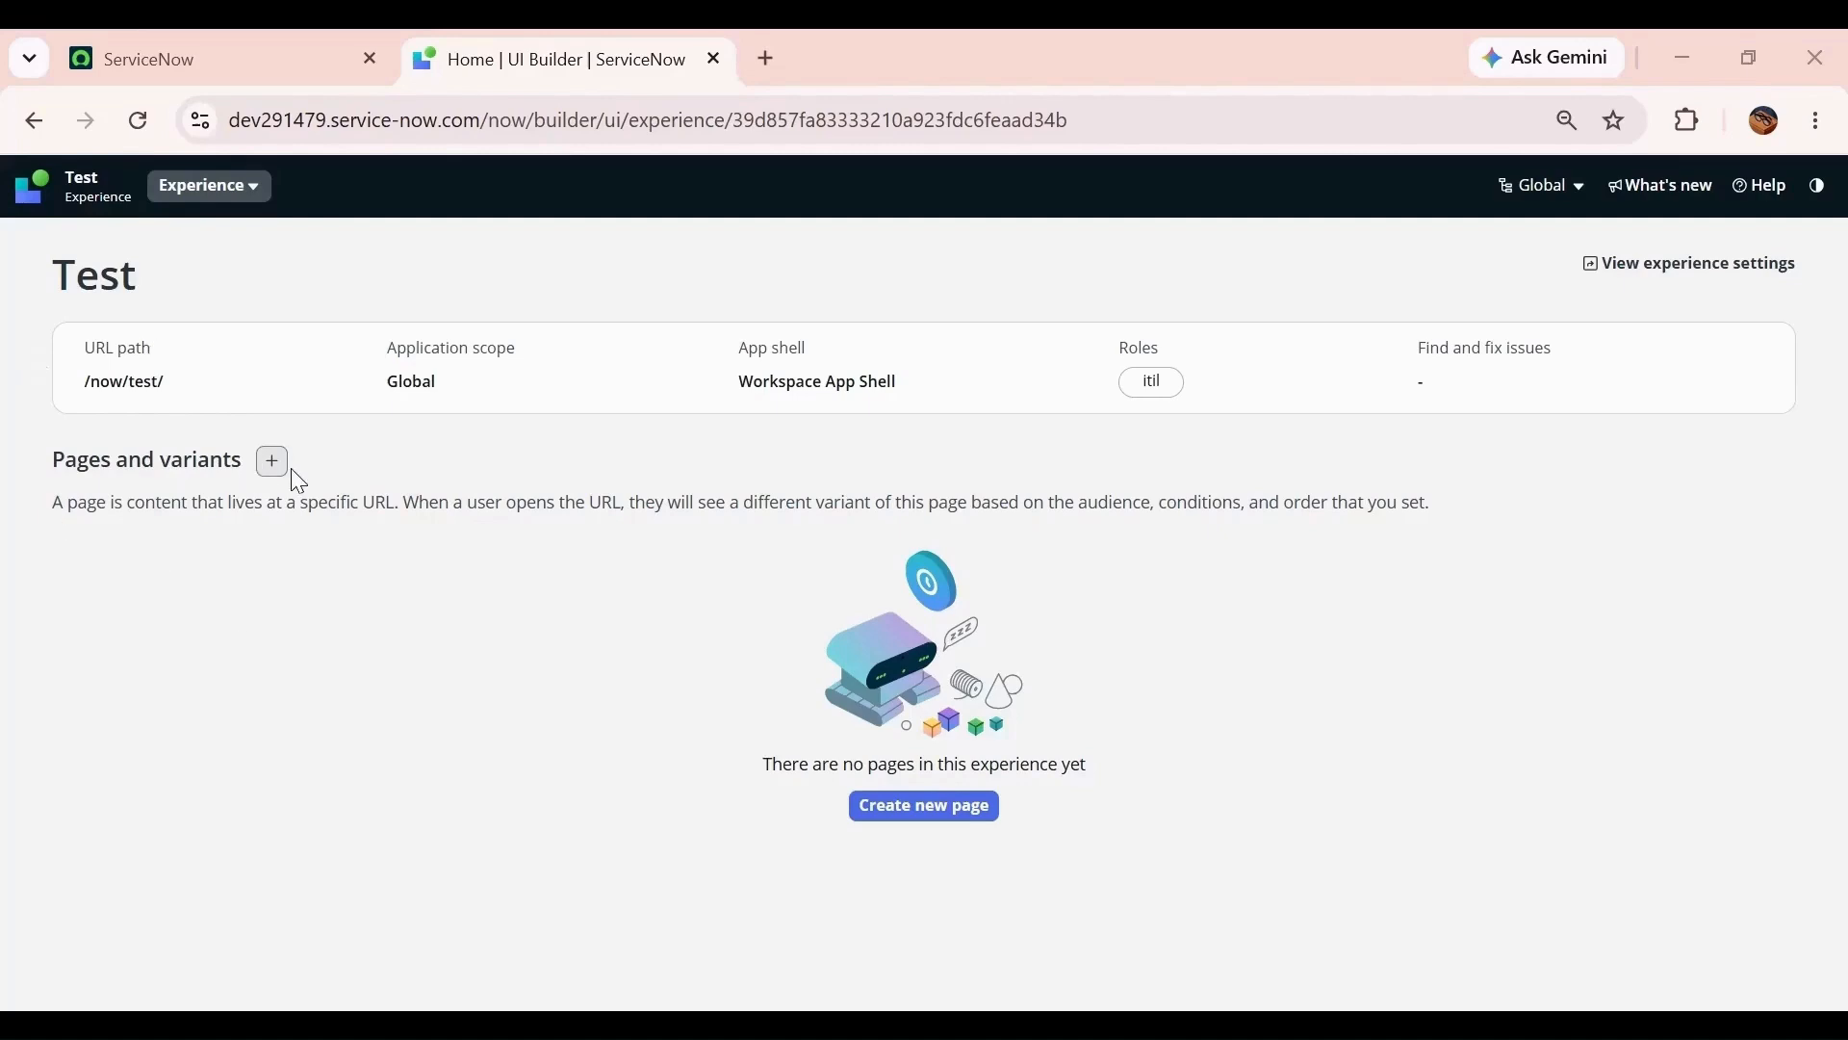
- Create a responsive page from scratch named Department with URL path department, no parameters and a Default variant
left_click(947, 814)
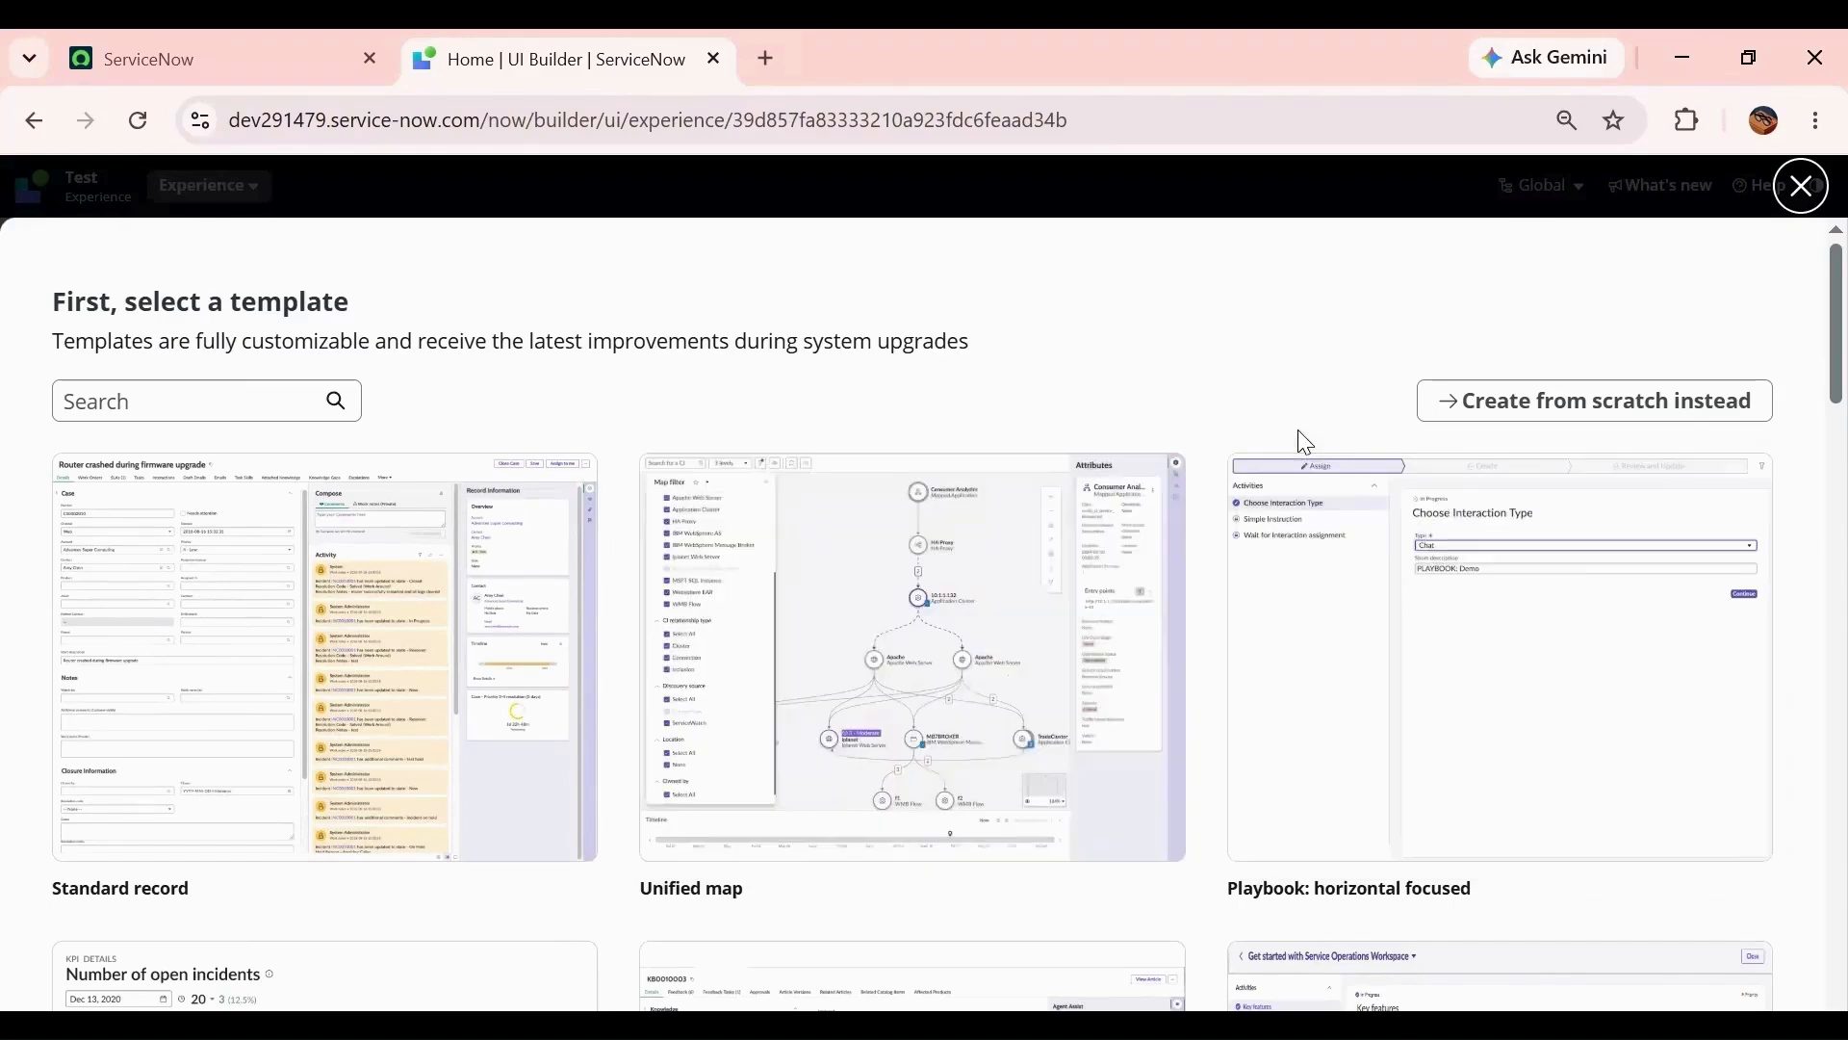
left_click(1495, 414)
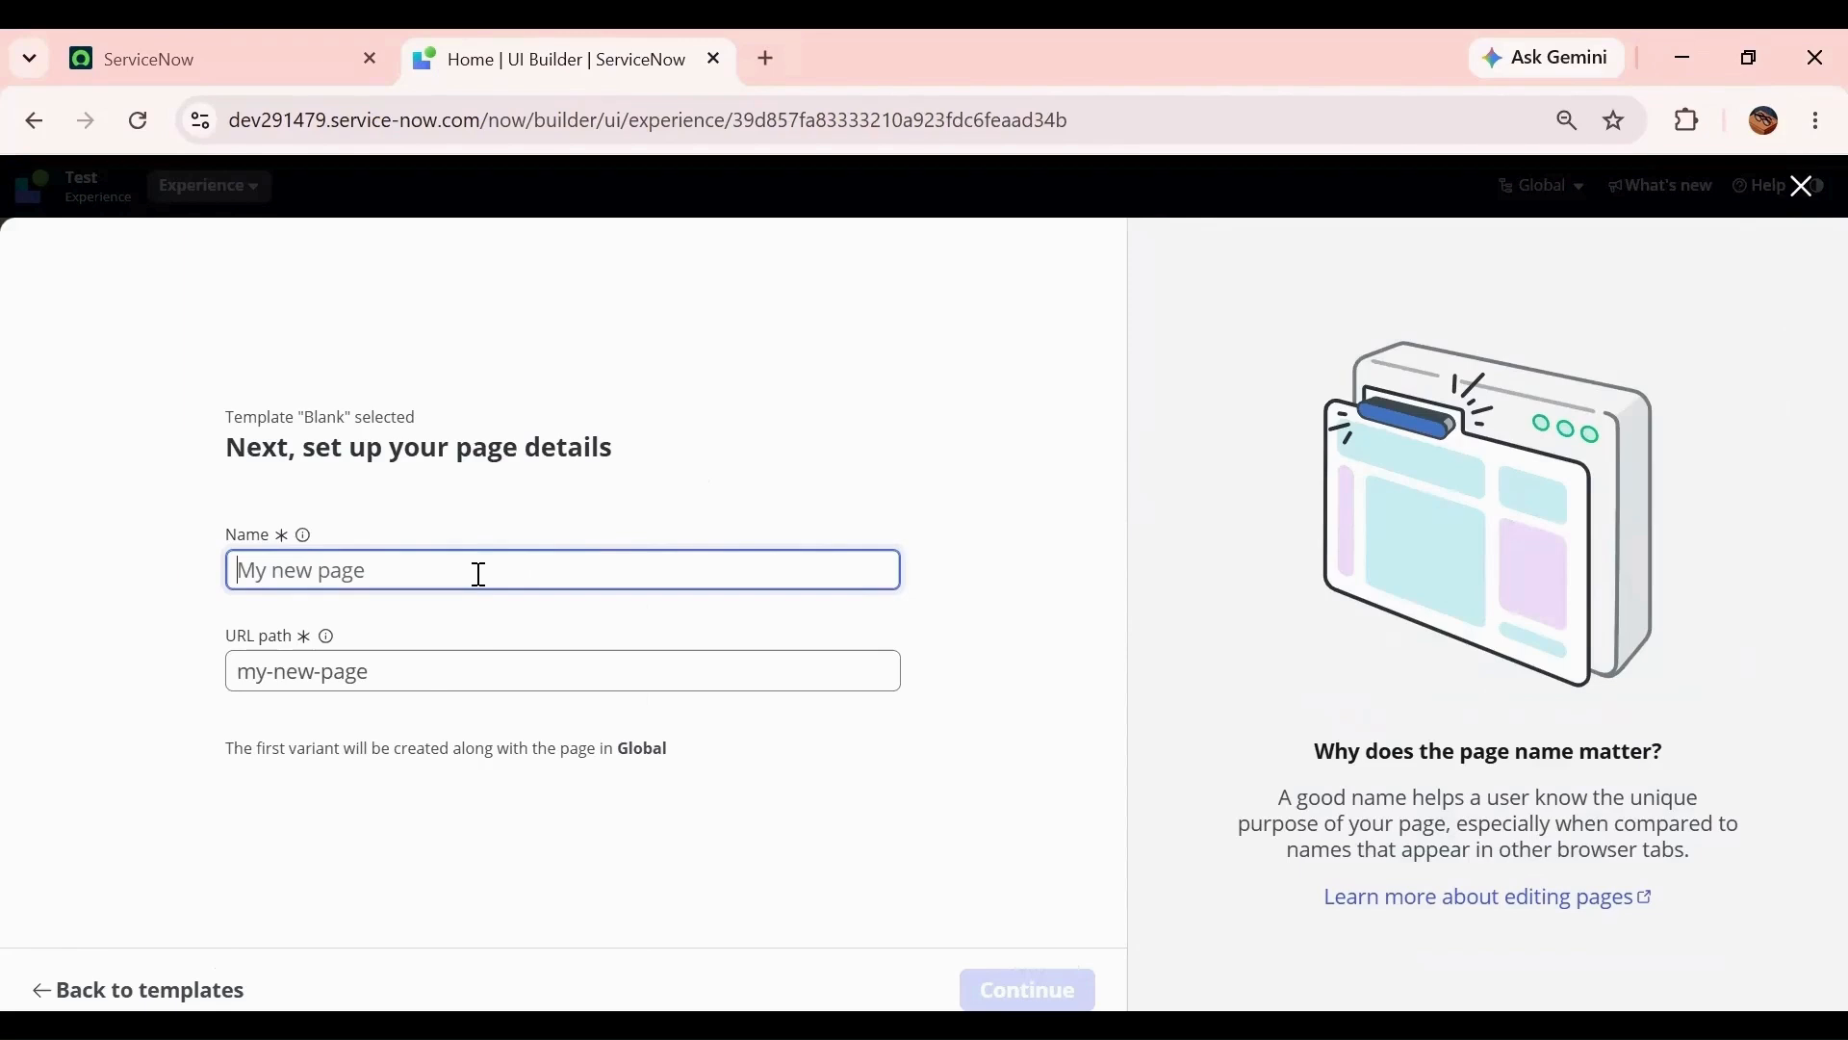
type("Department")
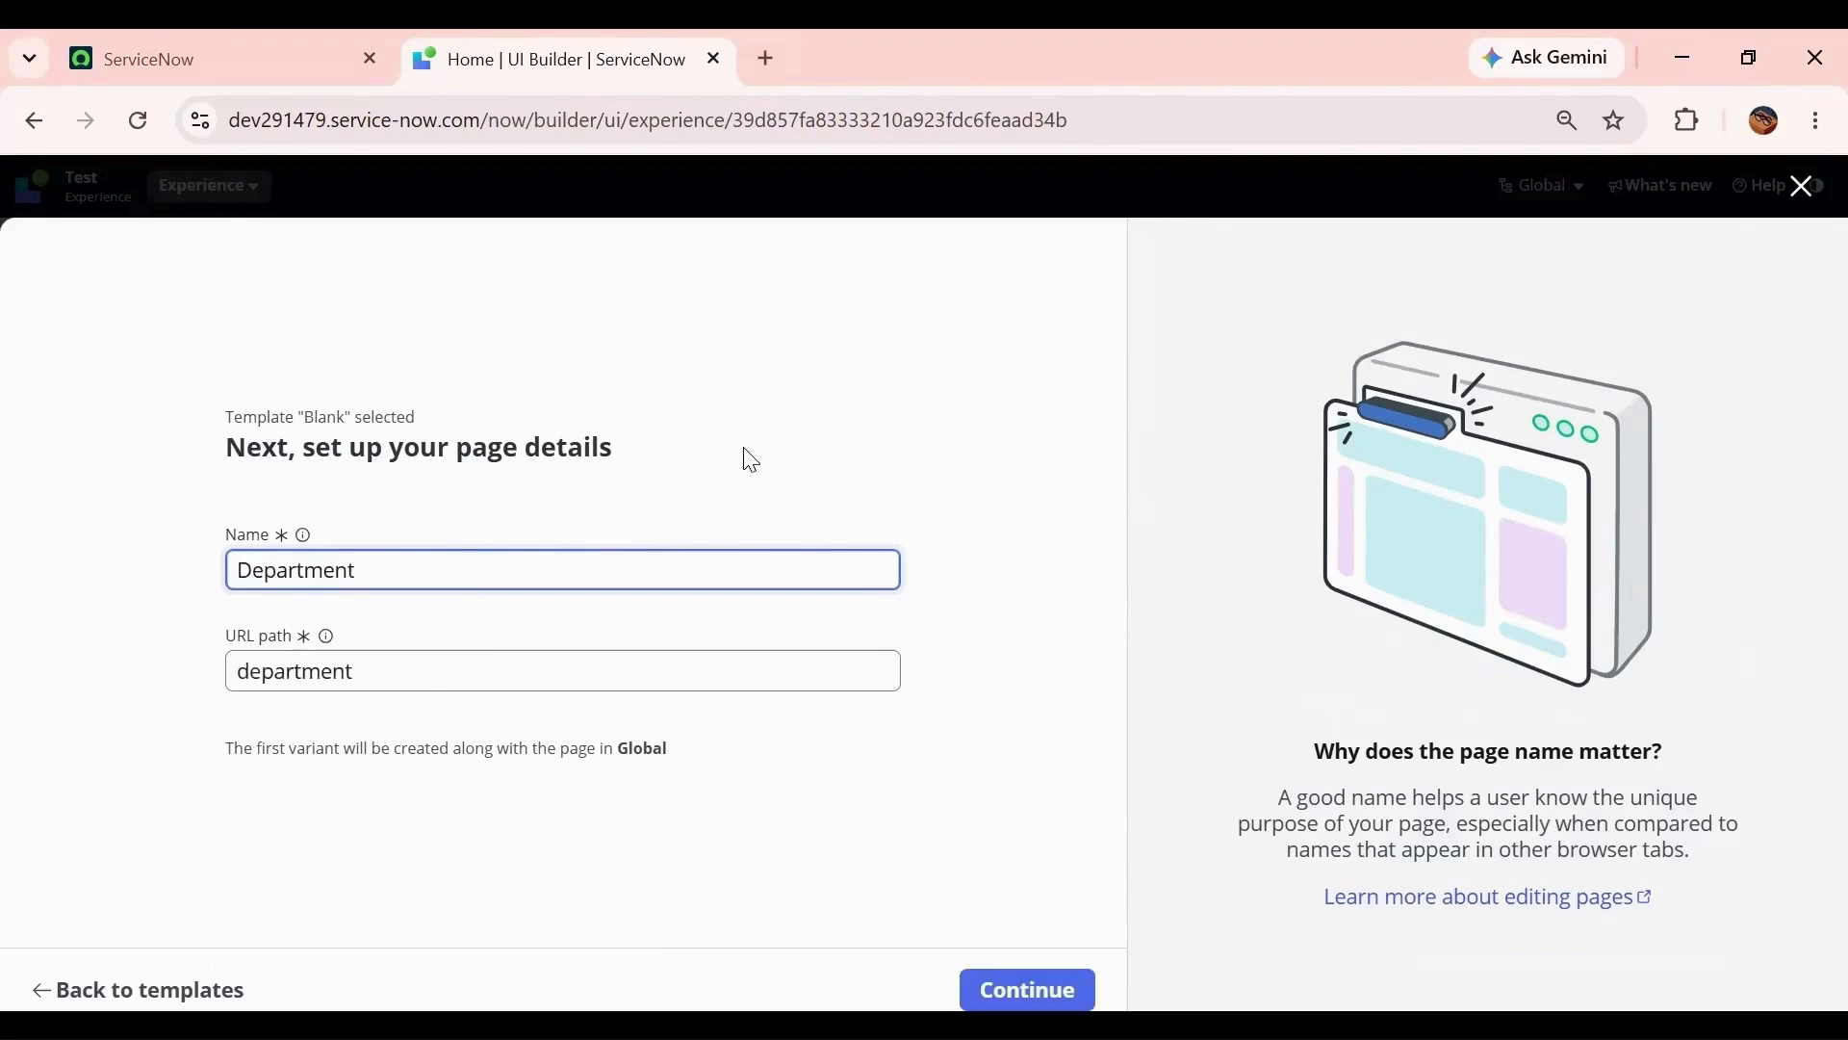
key("Return")
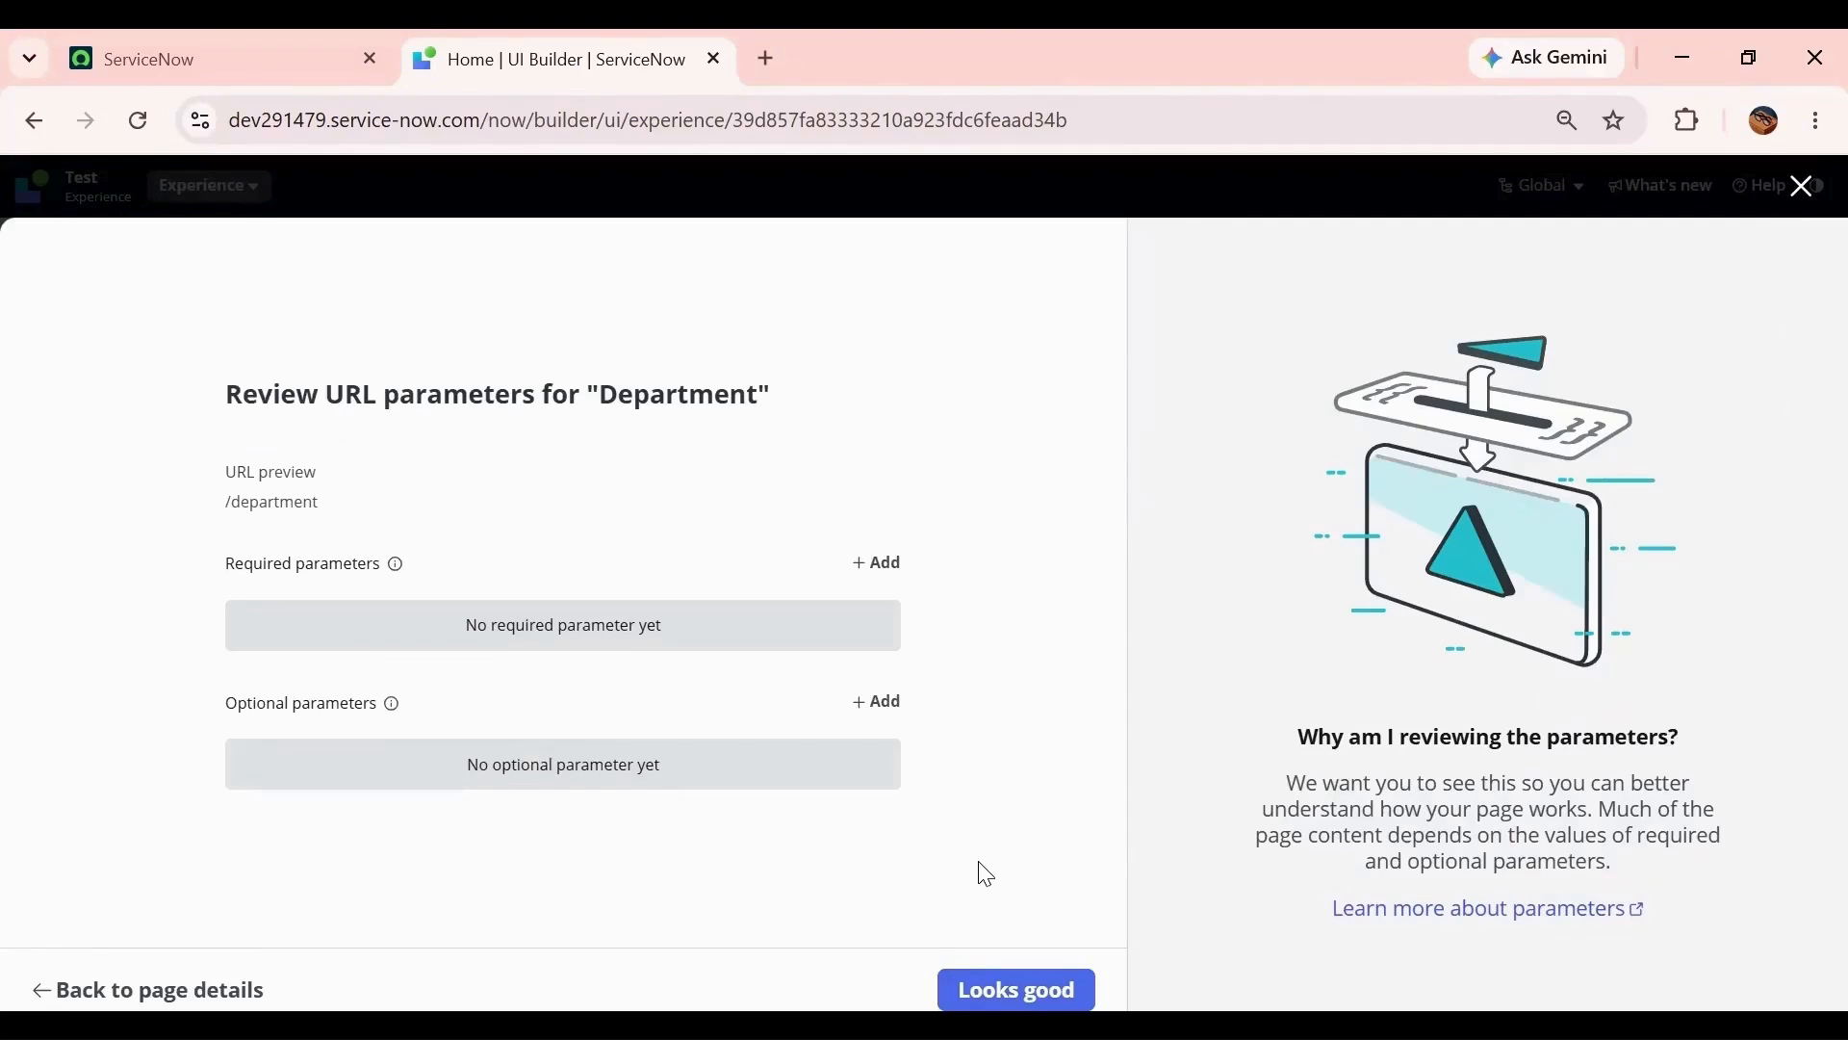
left_click(1049, 992)
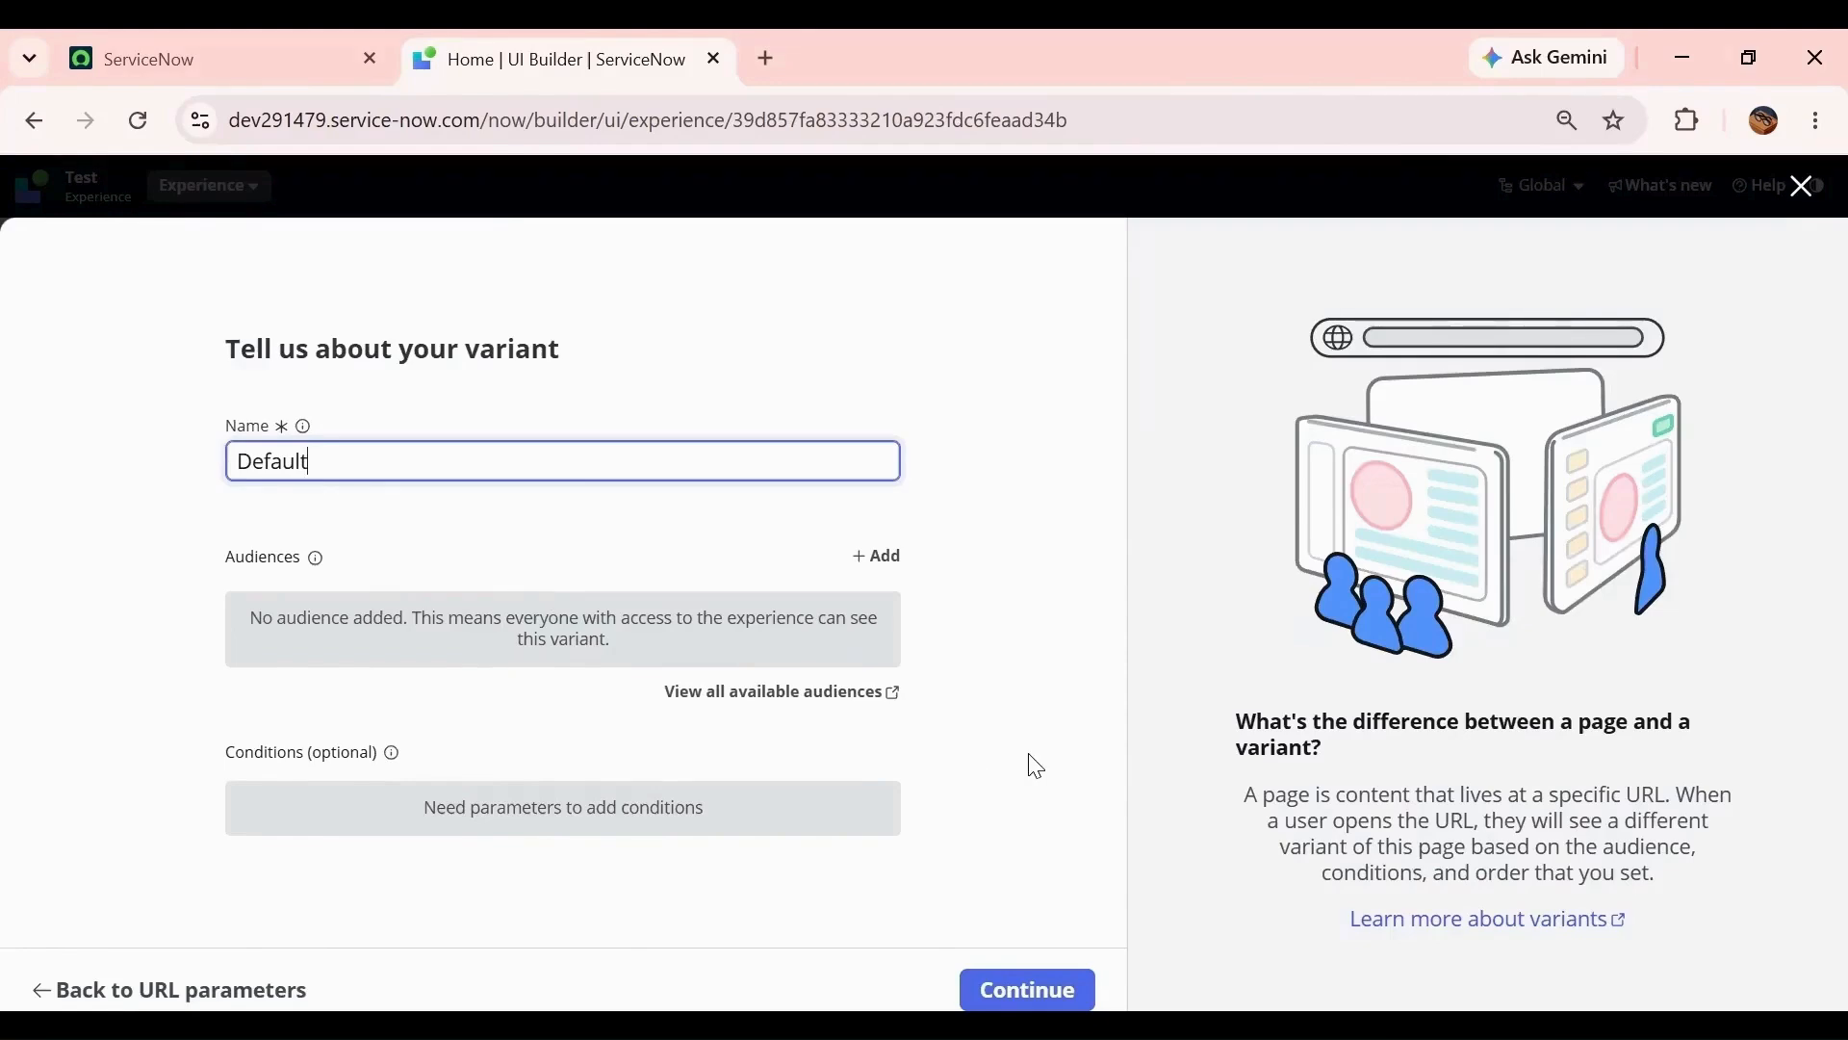
key("Return")
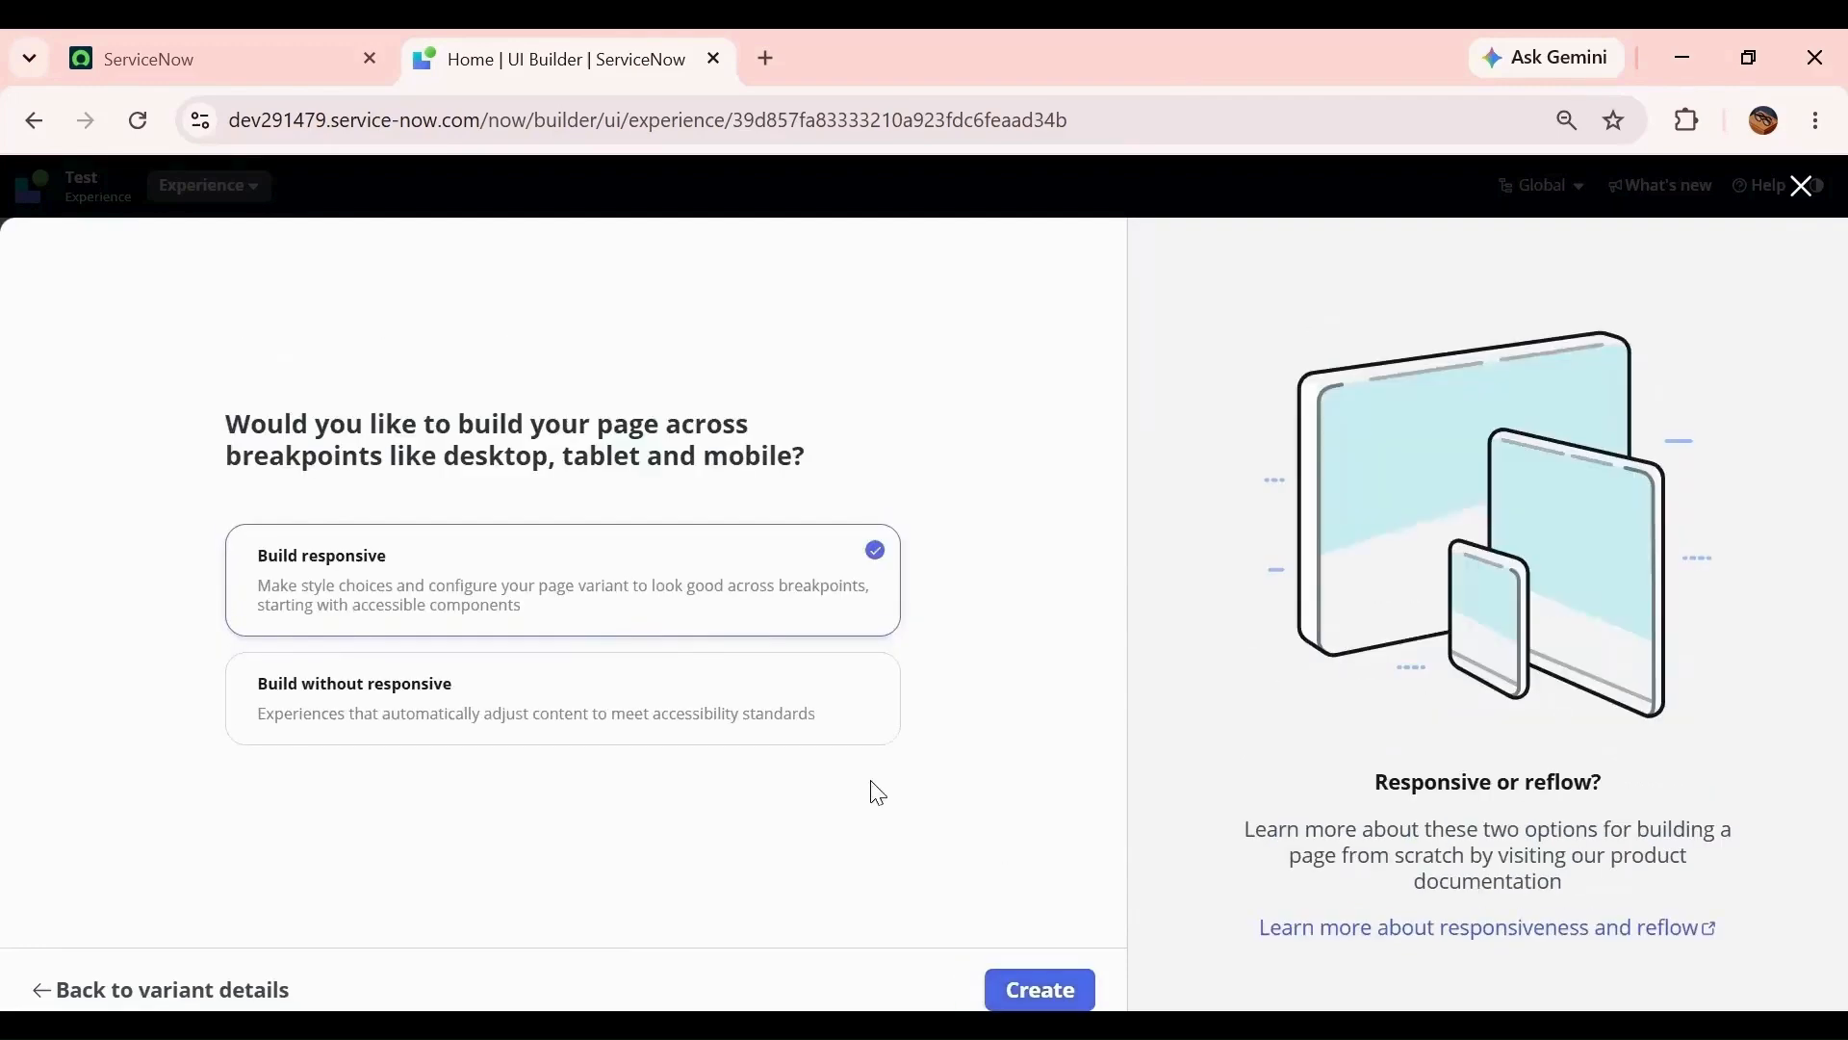
key("Return")
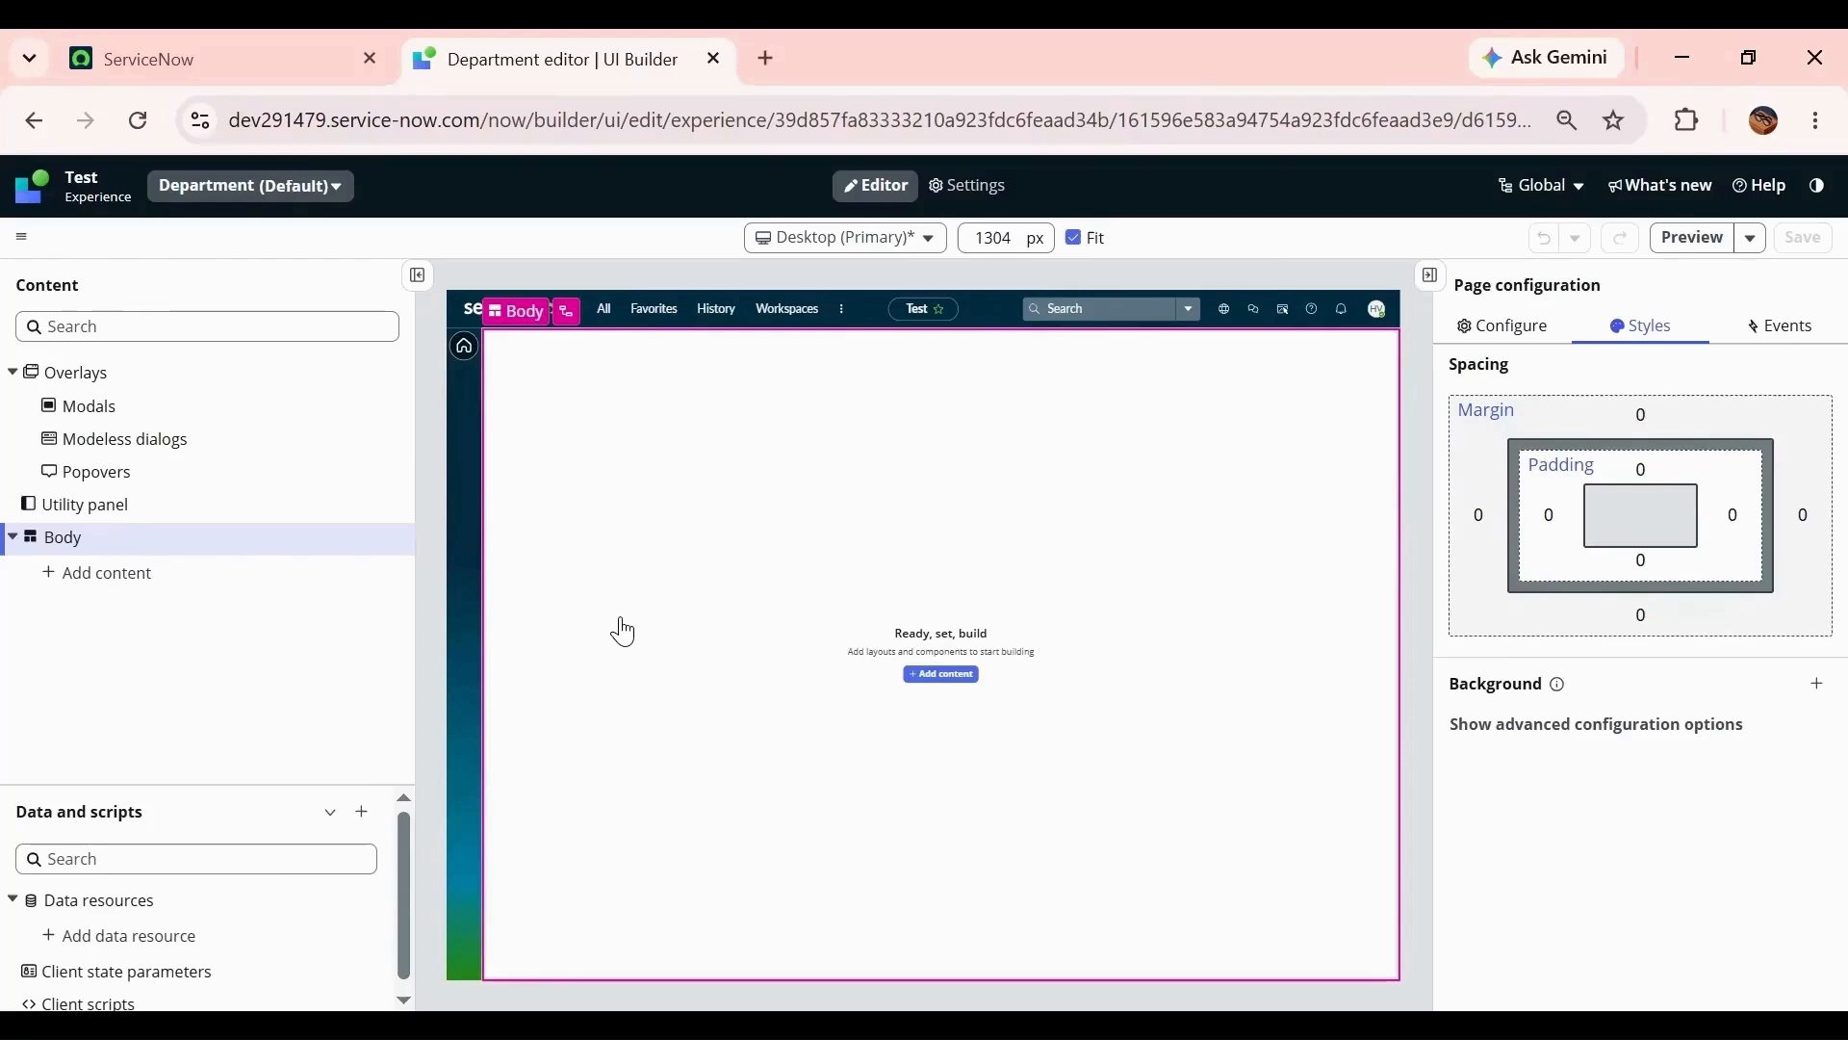
- Open the Test experience's settings and remove the Home entry from the side navigation
left_click(99, 198)
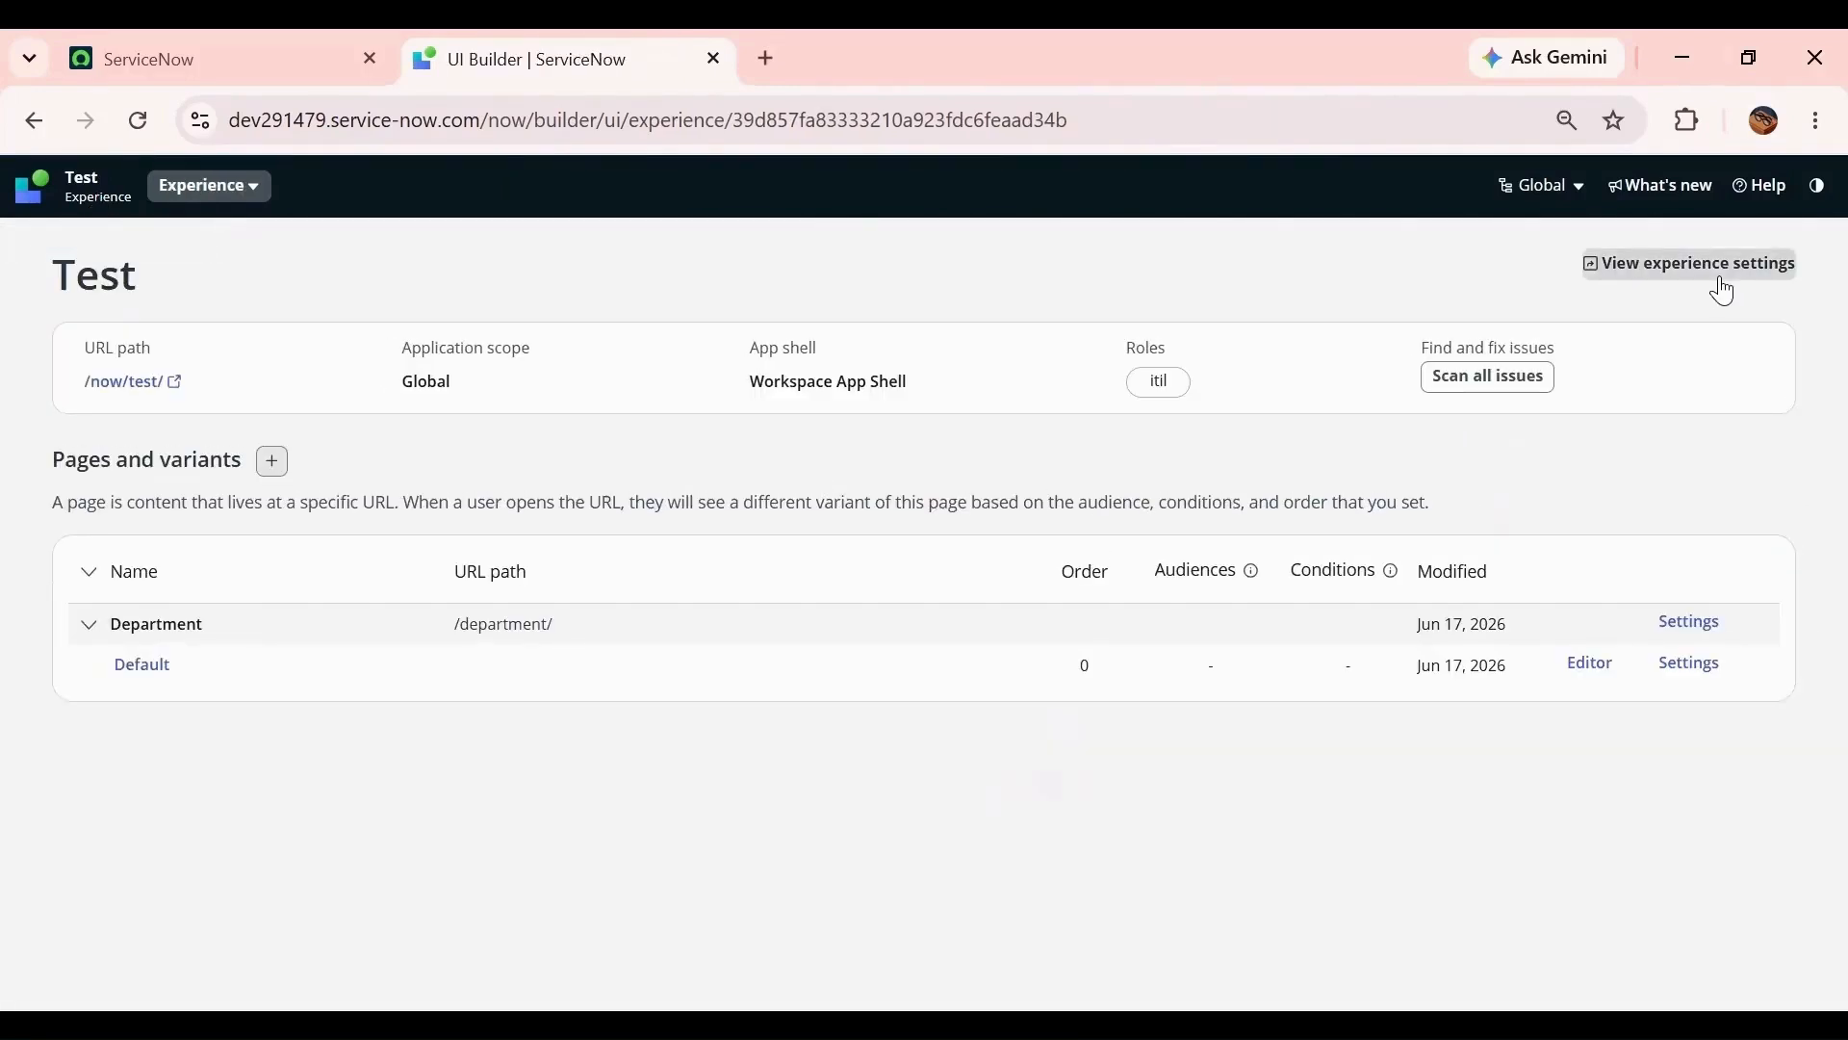
left_click(1658, 258)
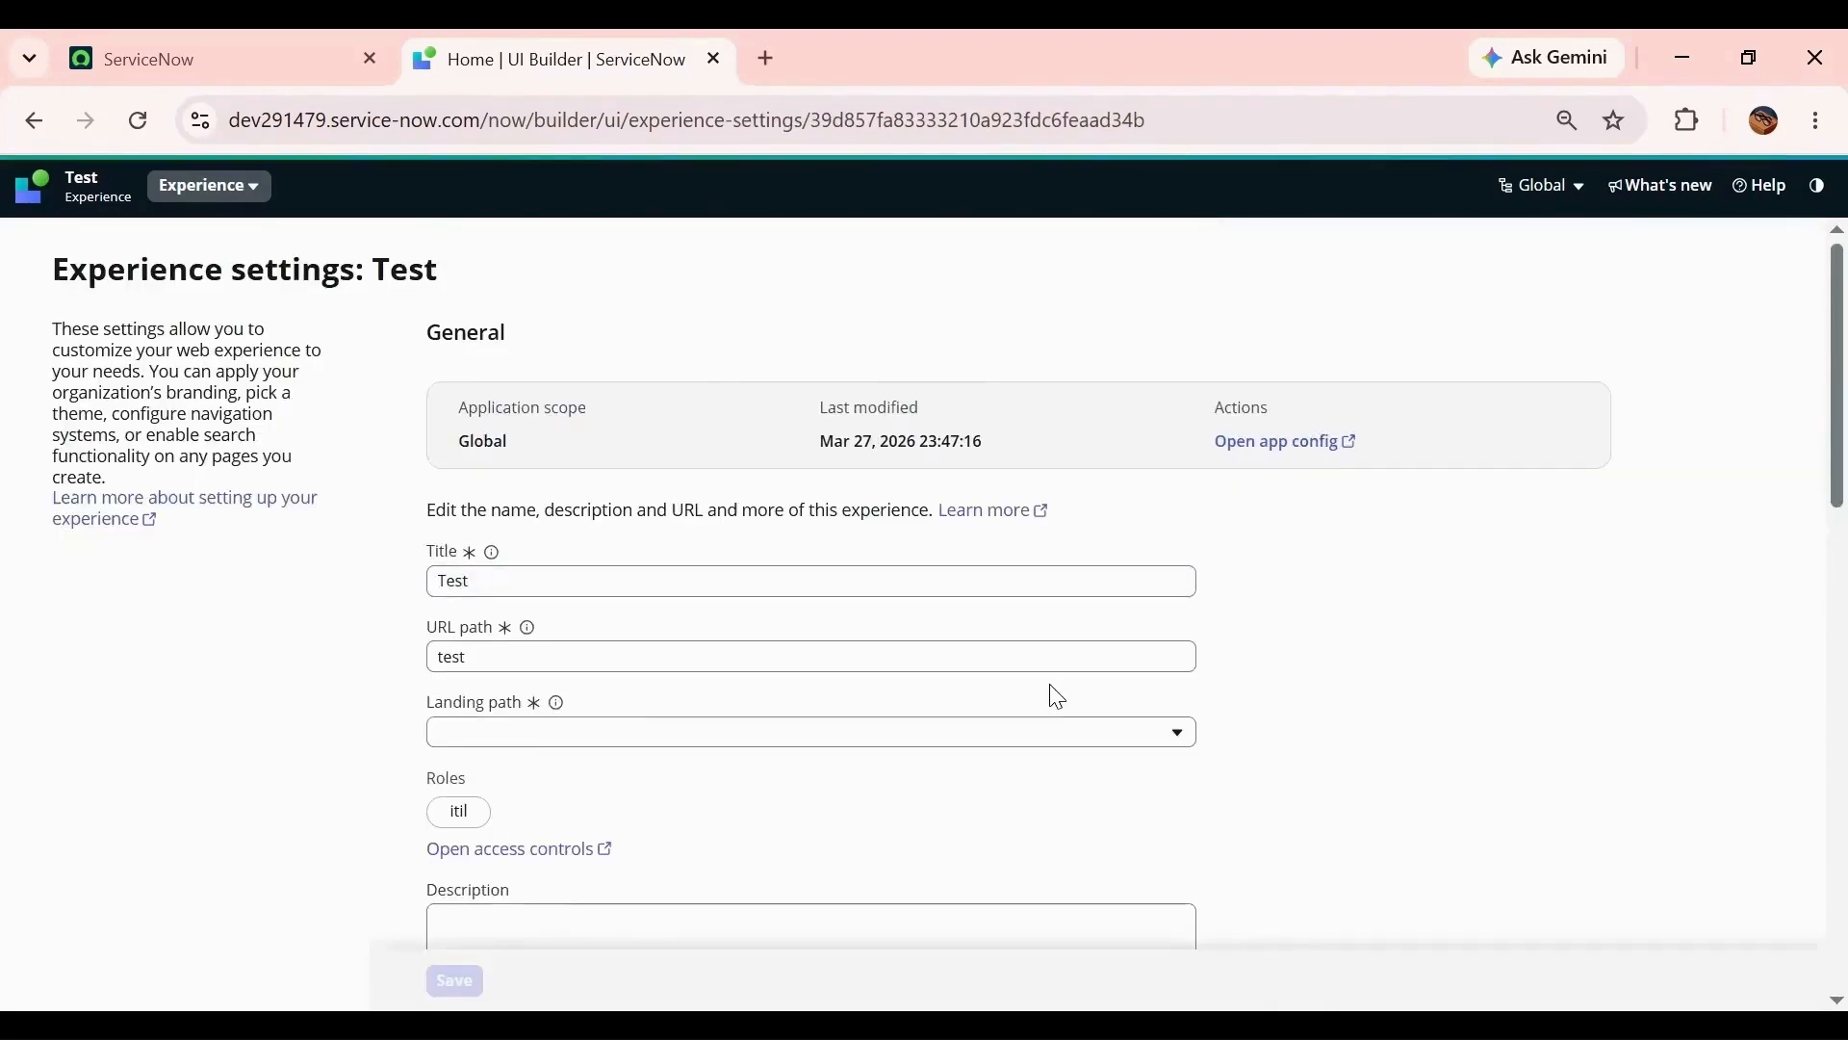
scroll(1058, 696, "down", 6)
scroll(1058, 696, "down", 2)
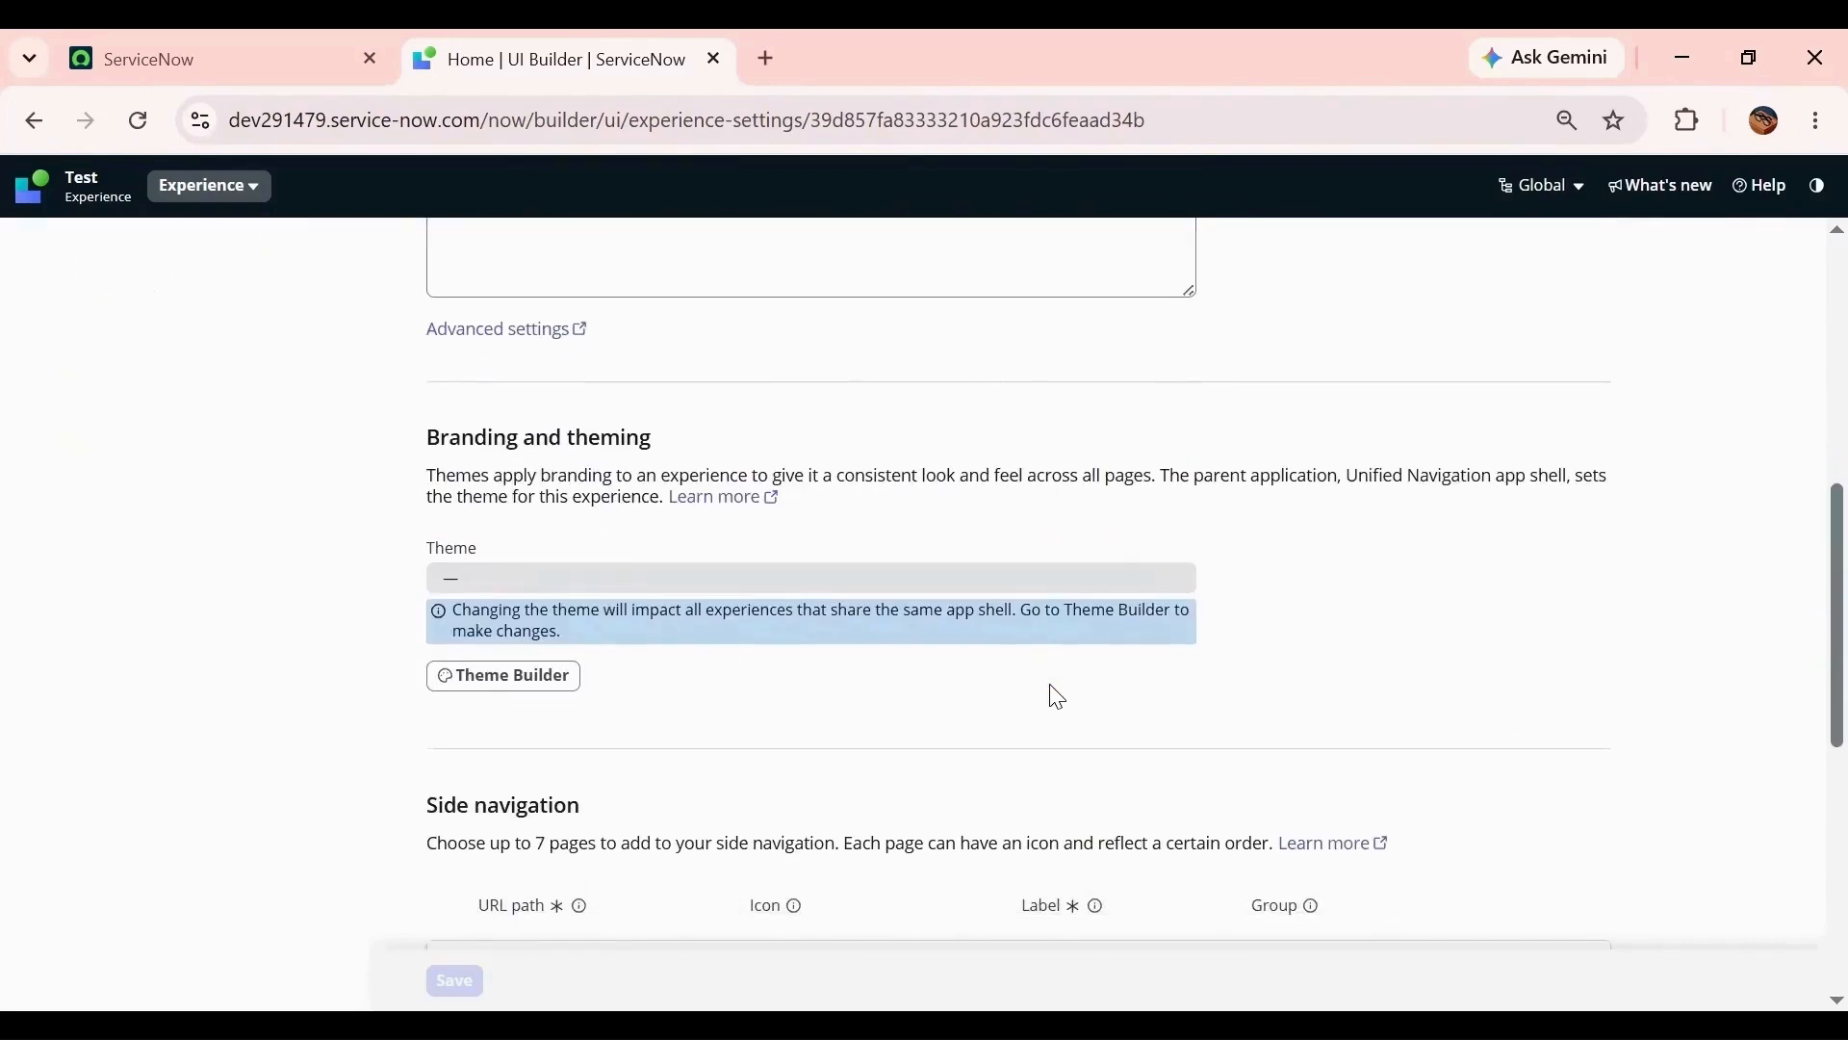
scroll(1085, 705, "down", 1)
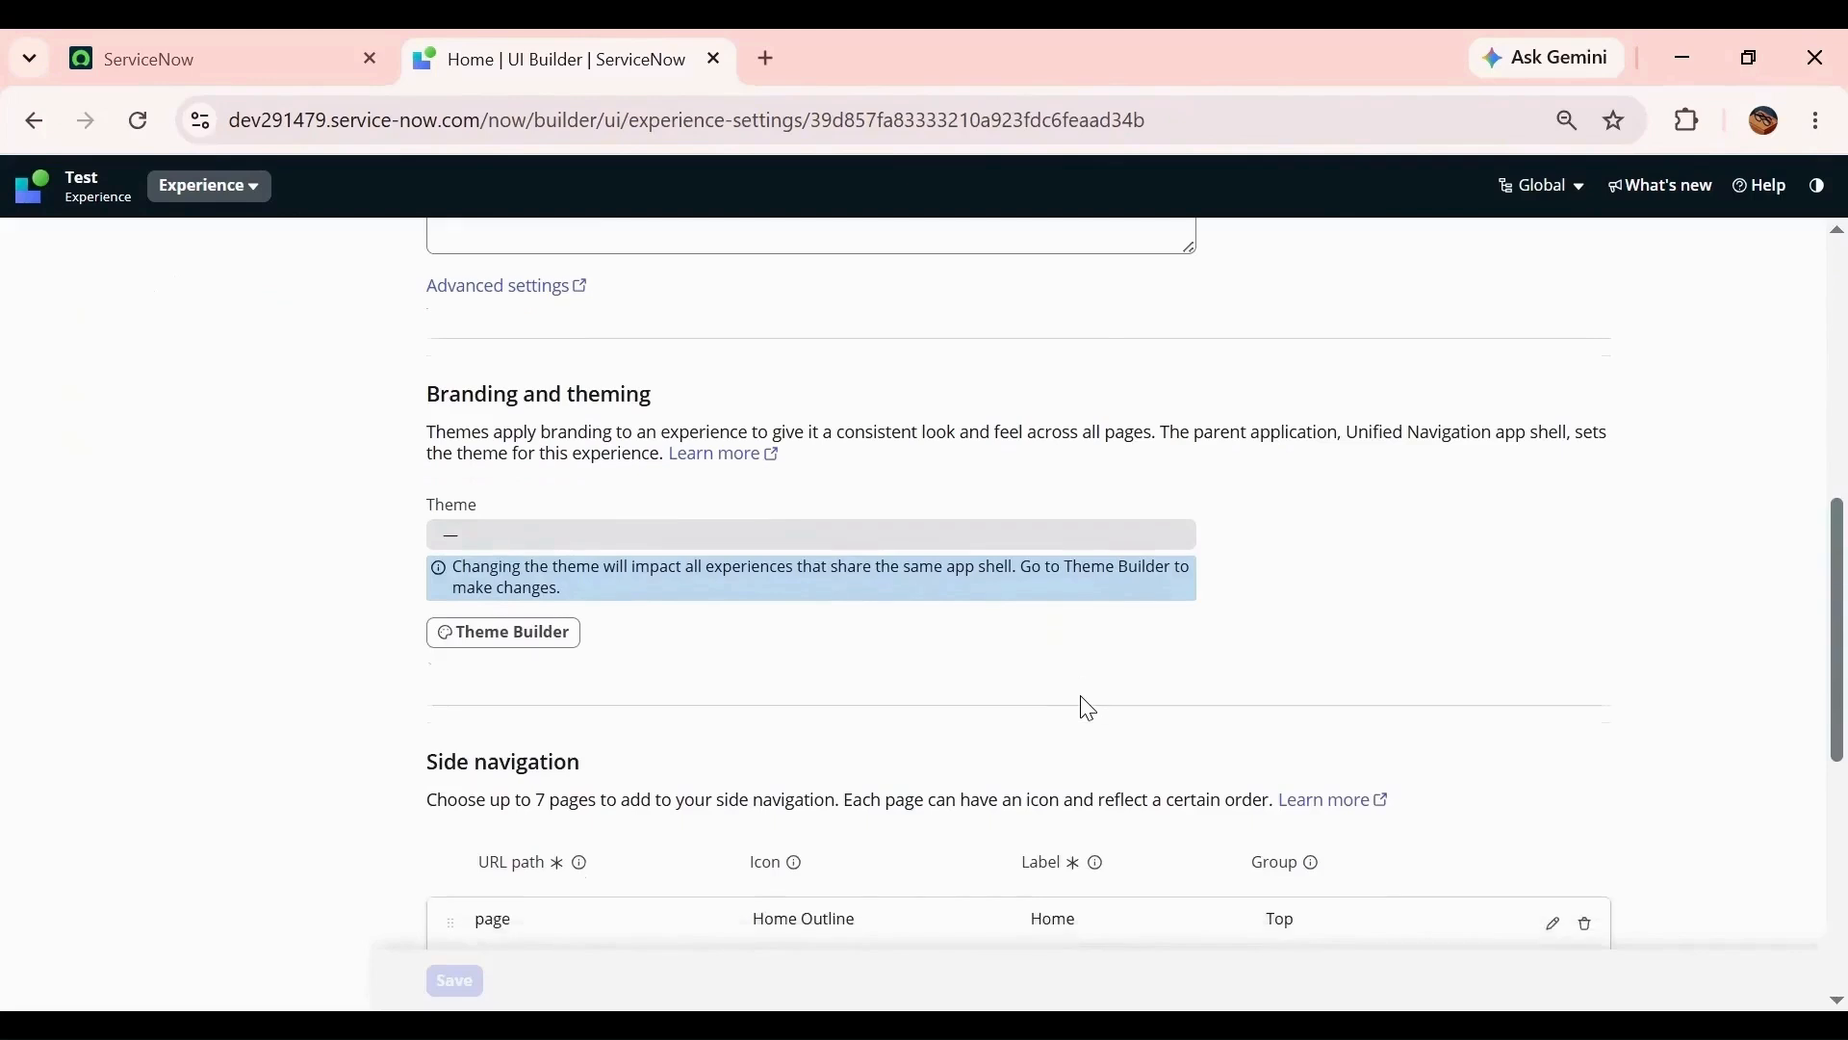
scroll(1084, 703, "down", 3)
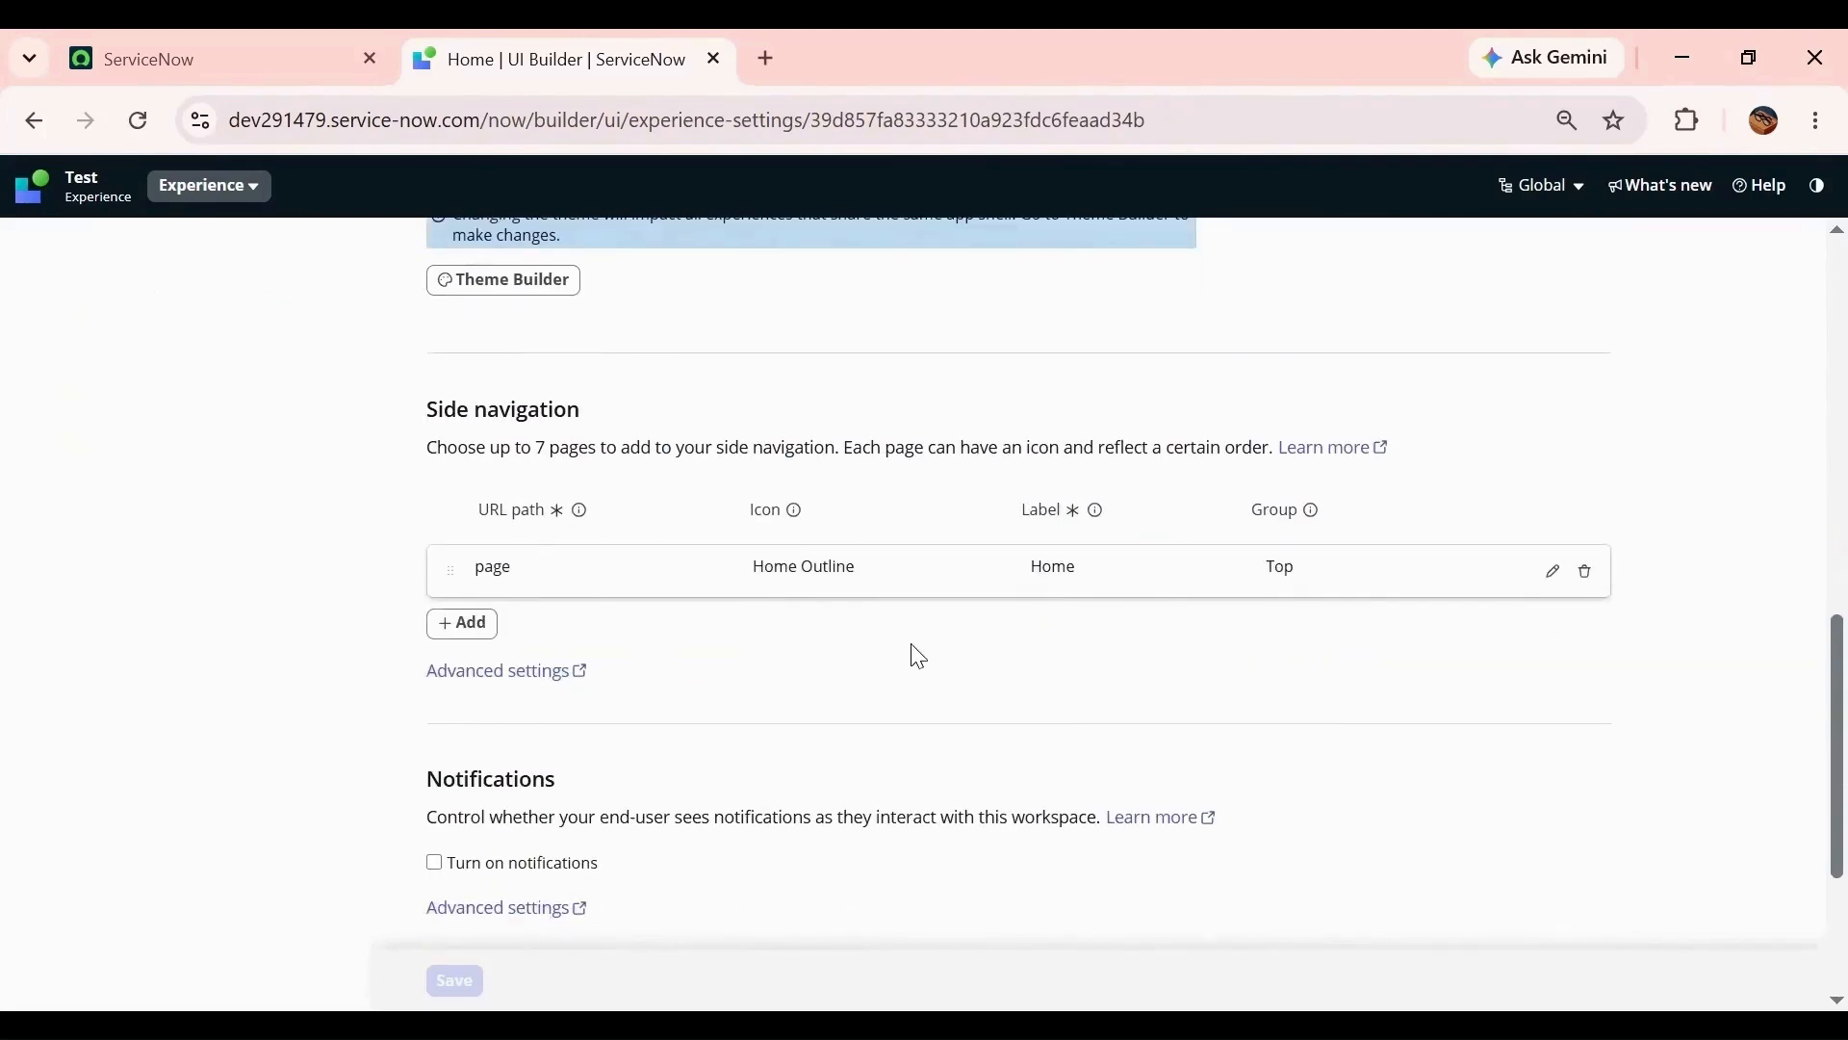
left_click(1585, 571)
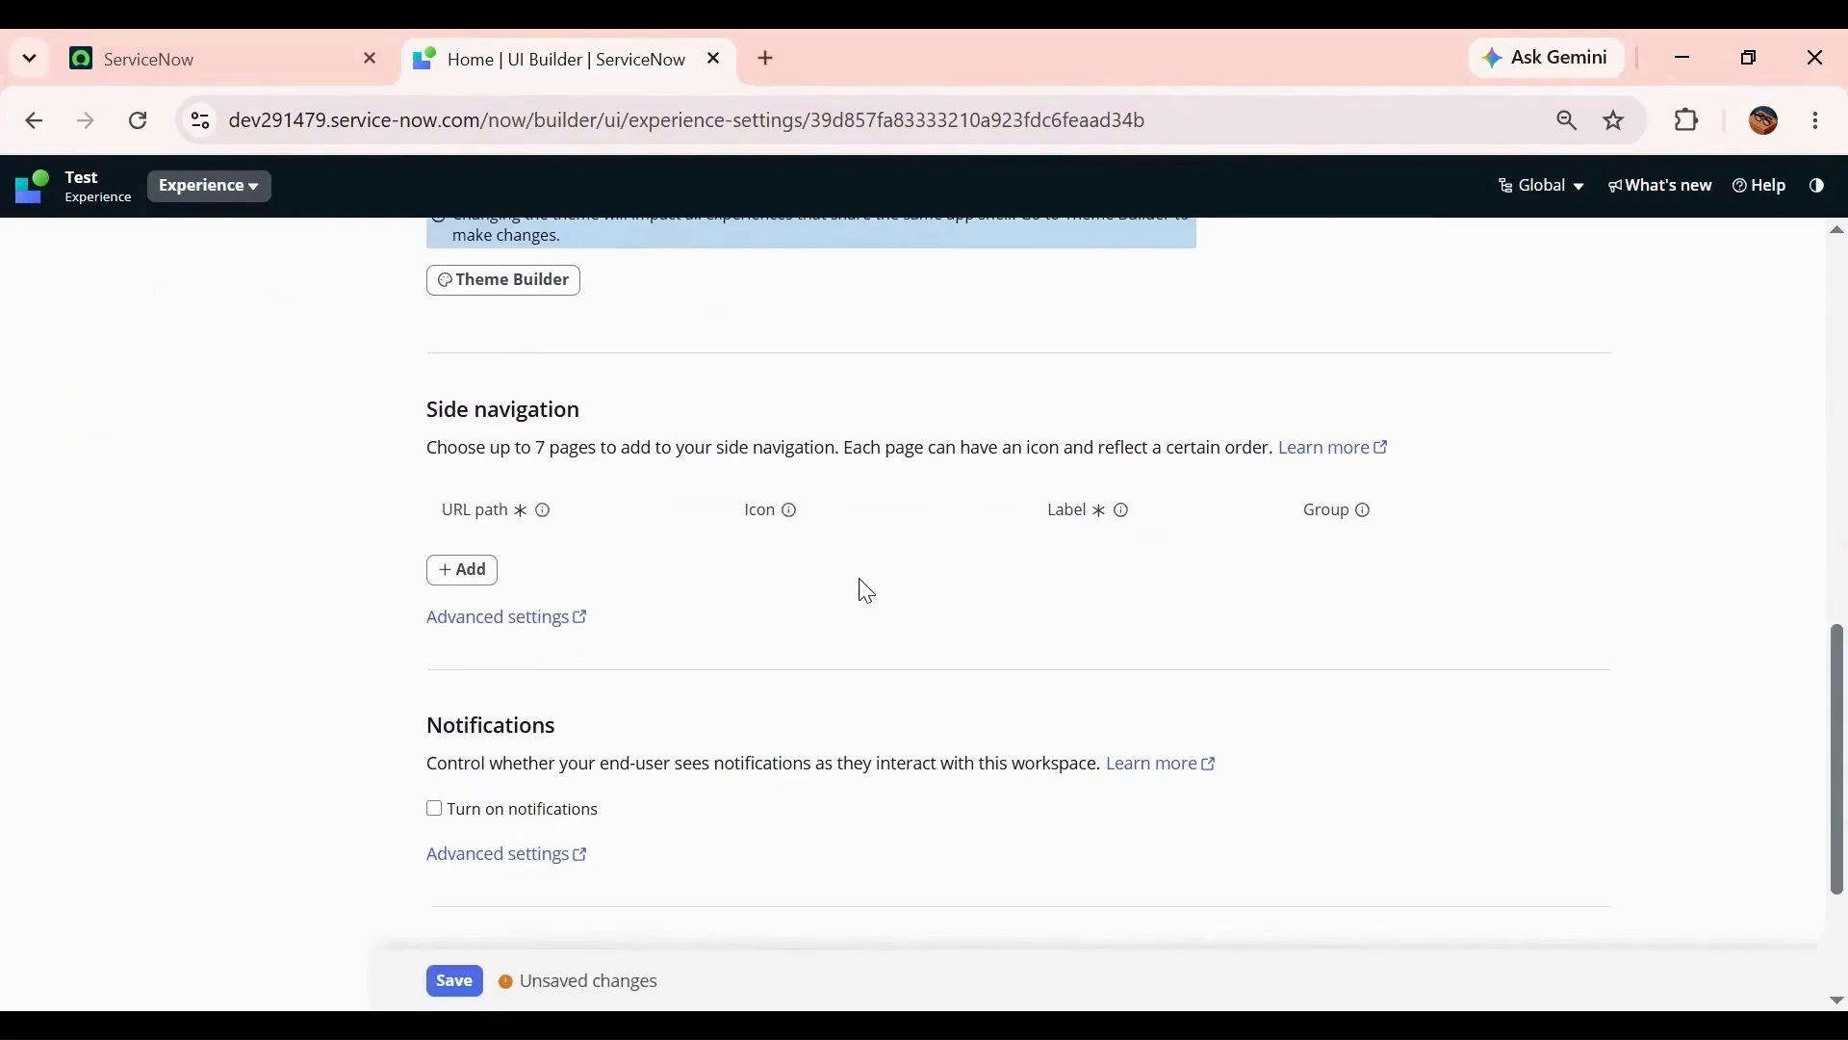
- Add a side navigation entry for the Department page with the Home Outline icon and label Department in the Top group, and save
left_click(463, 571)
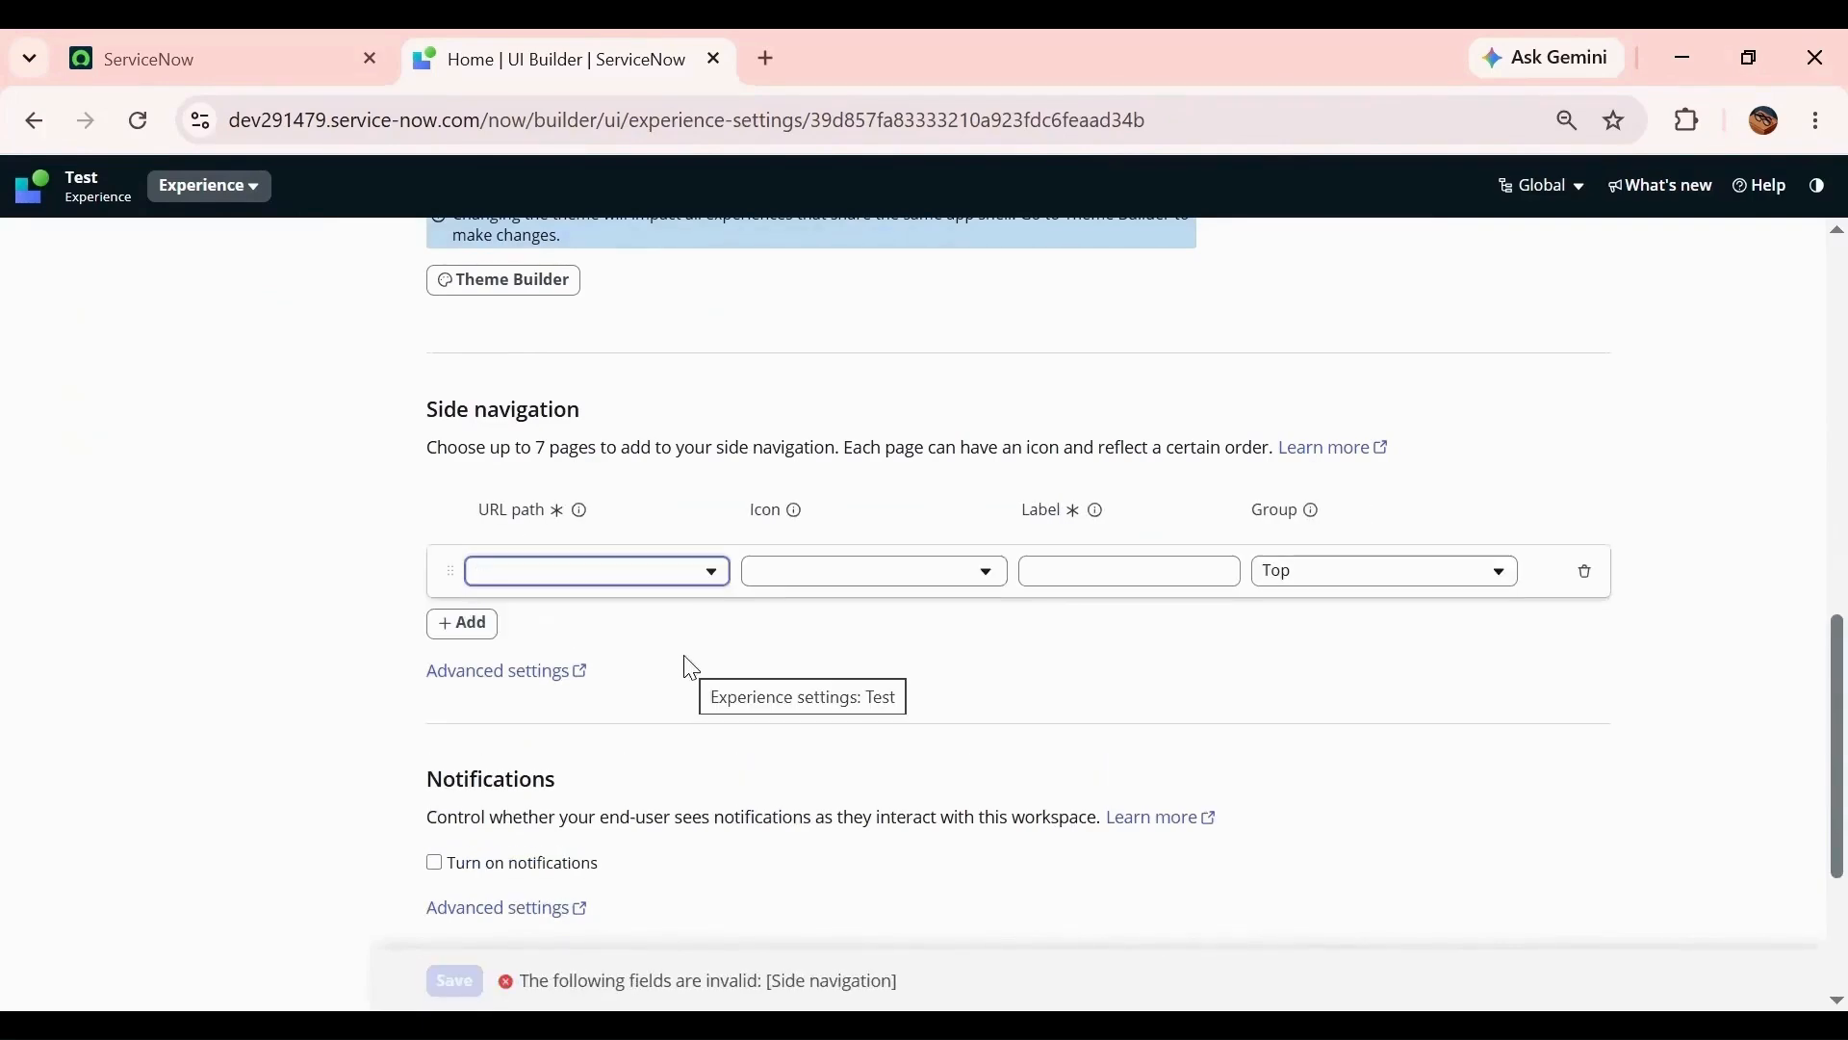
left_click(663, 581)
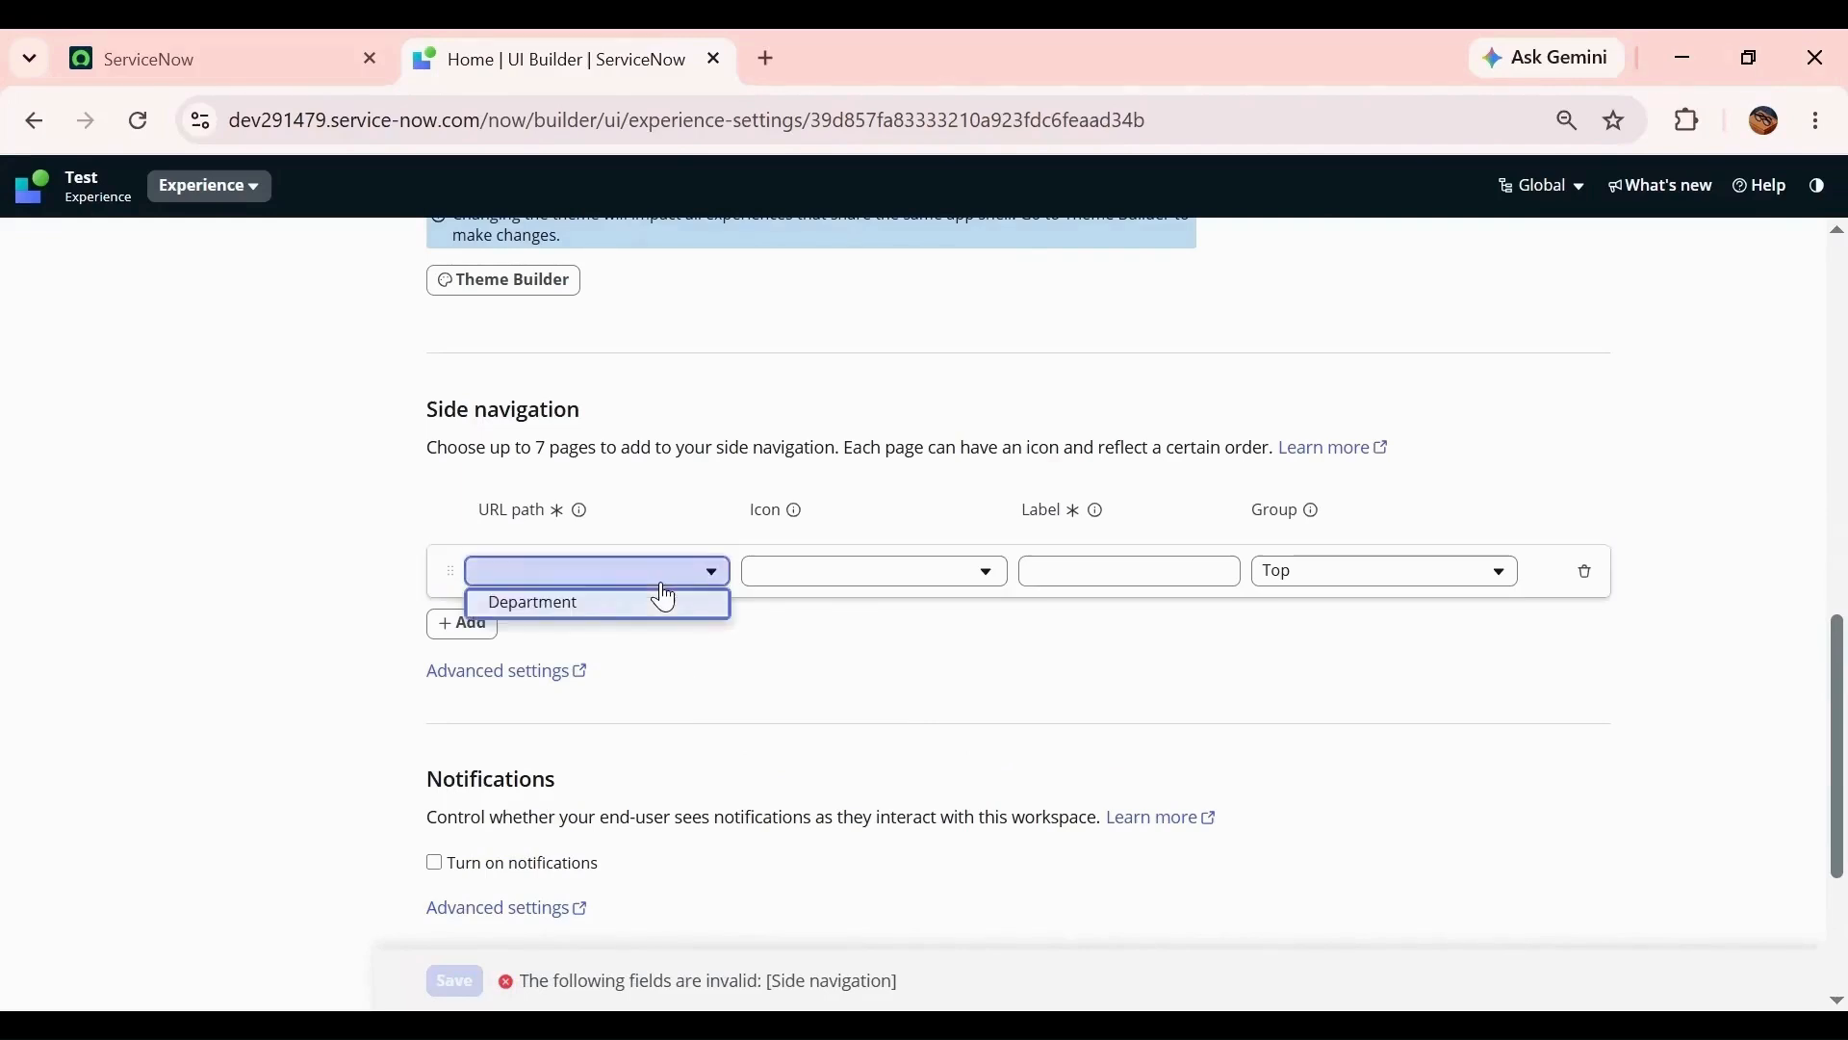
left_click(597, 604)
left_click(799, 589)
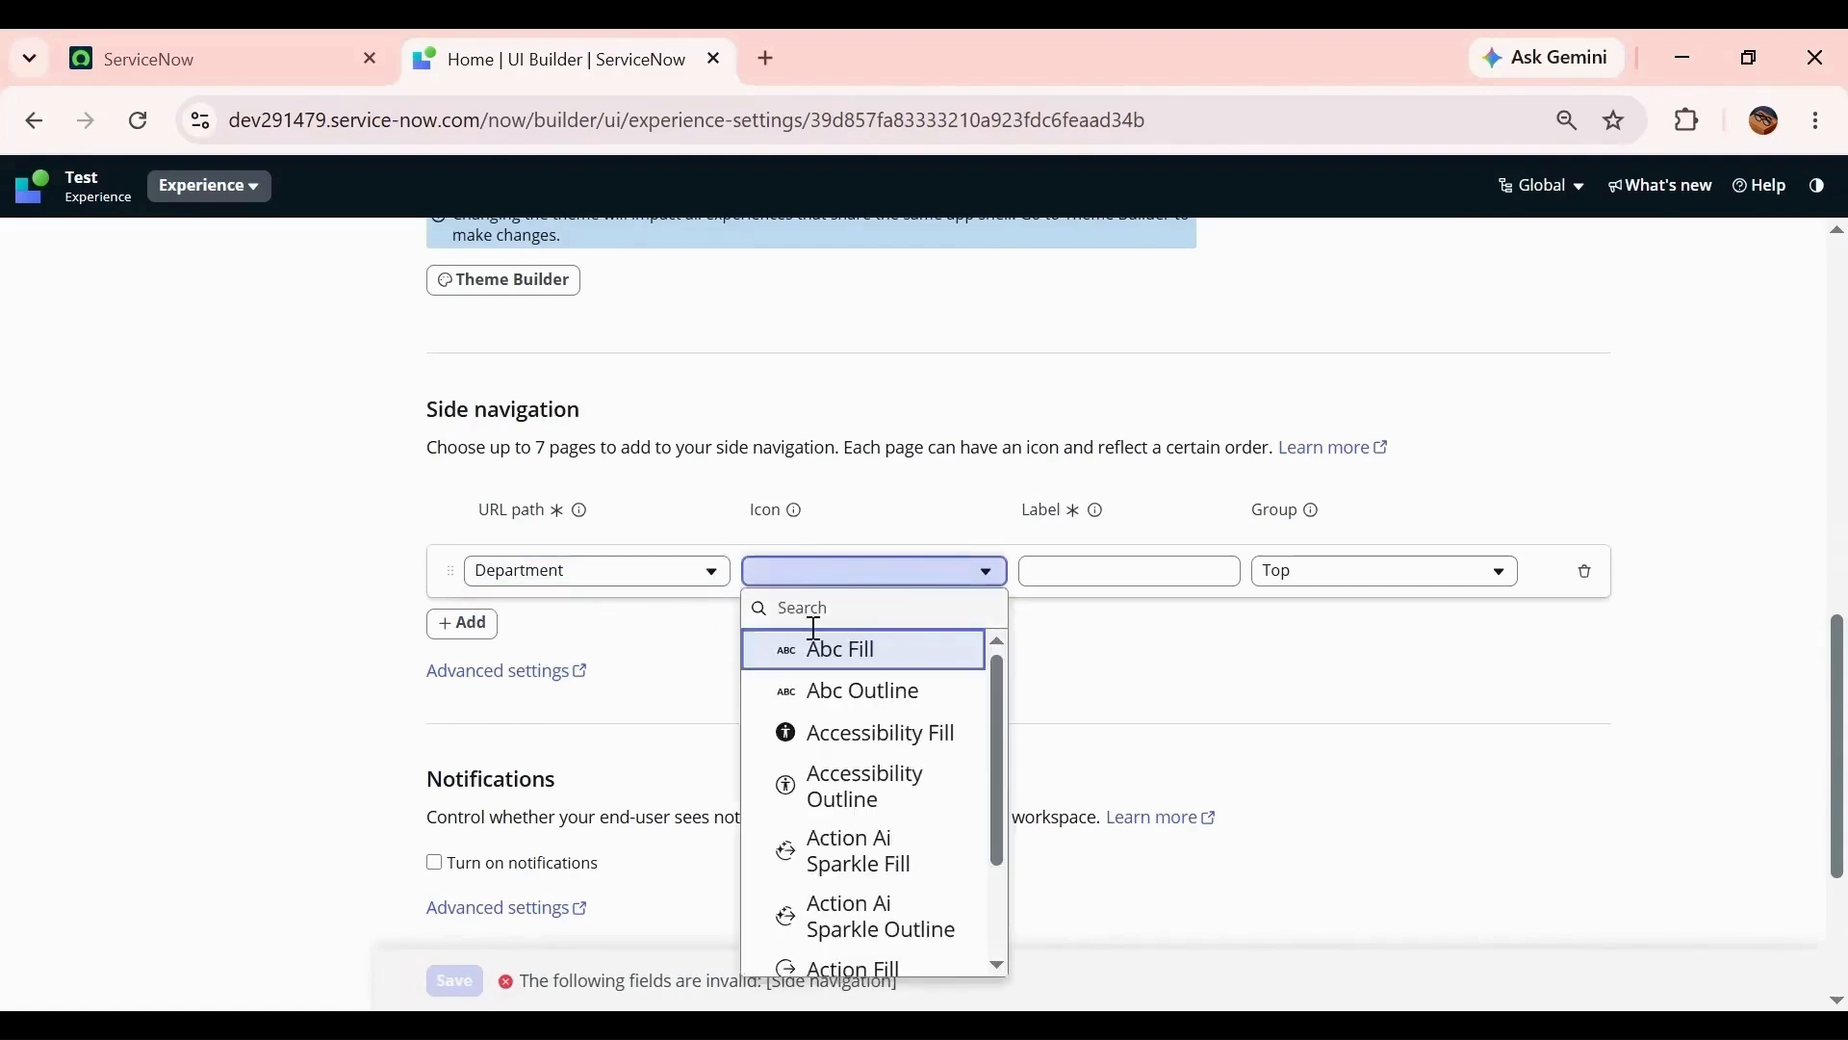
type("home")
left_click(838, 655)
left_click(1069, 578)
type("Department")
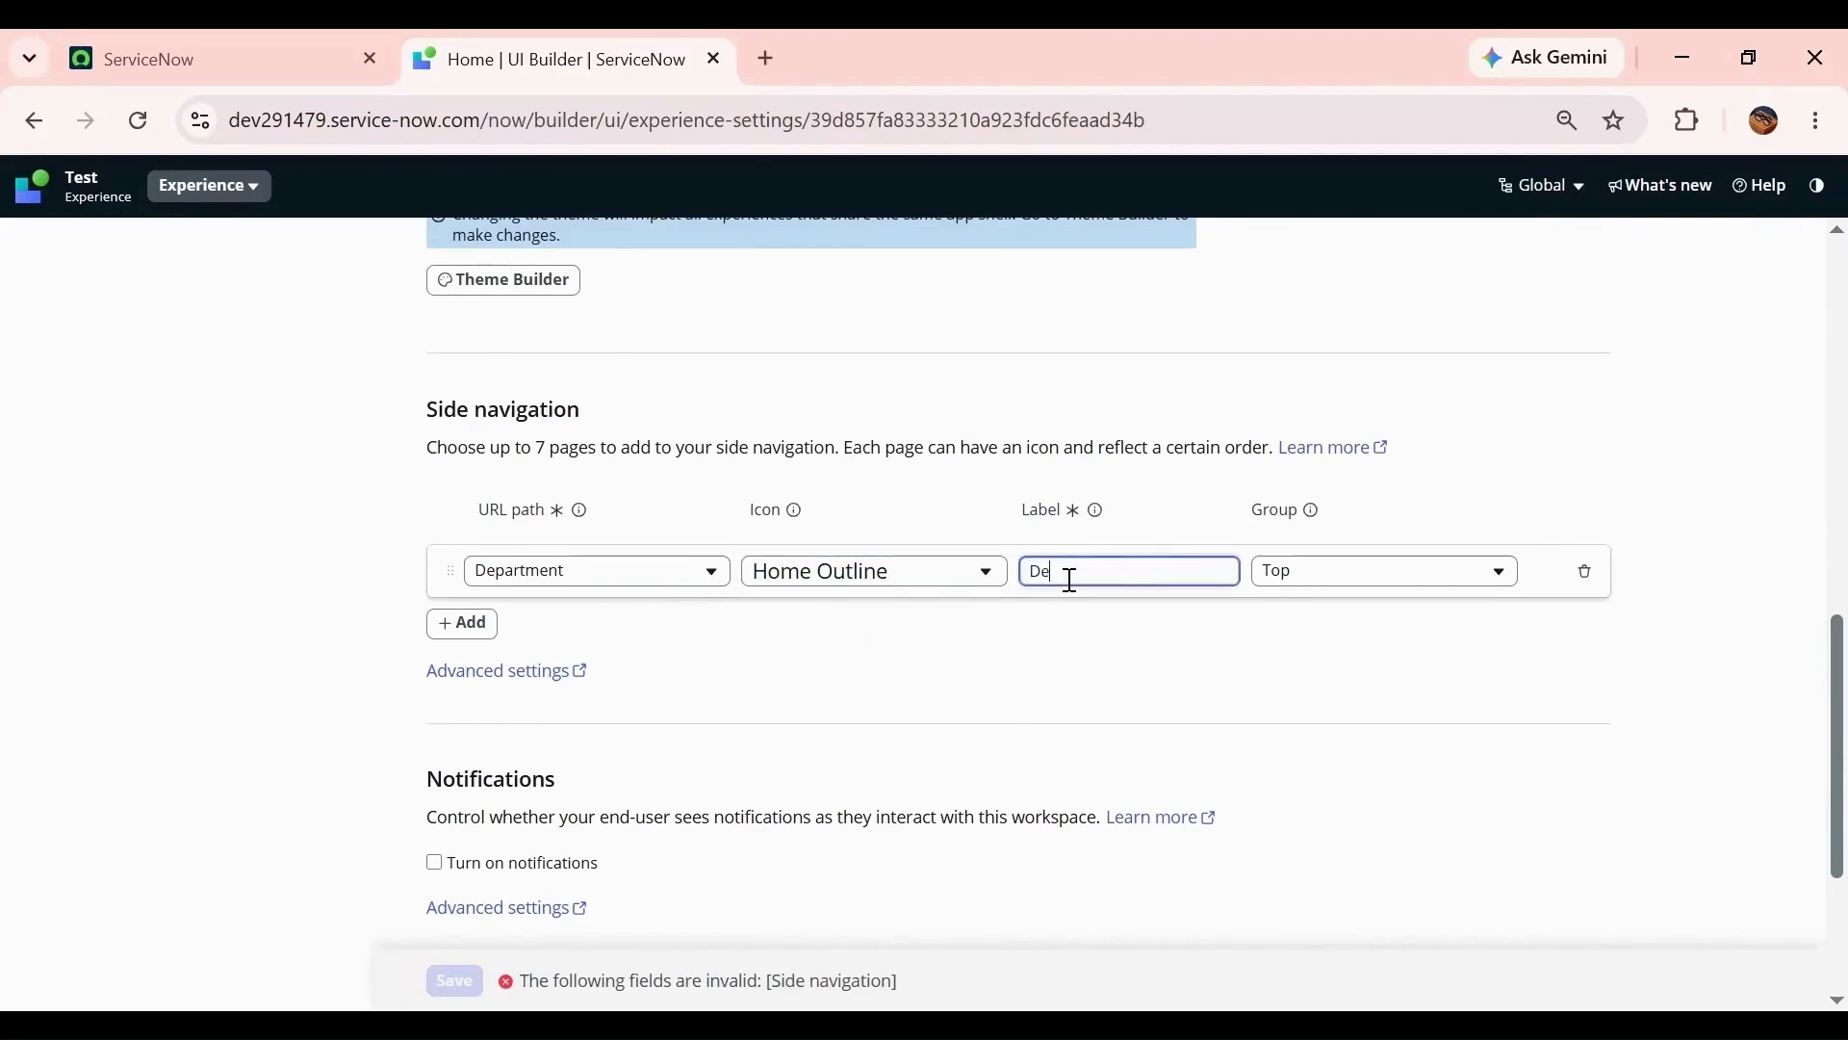
left_click(1291, 673)
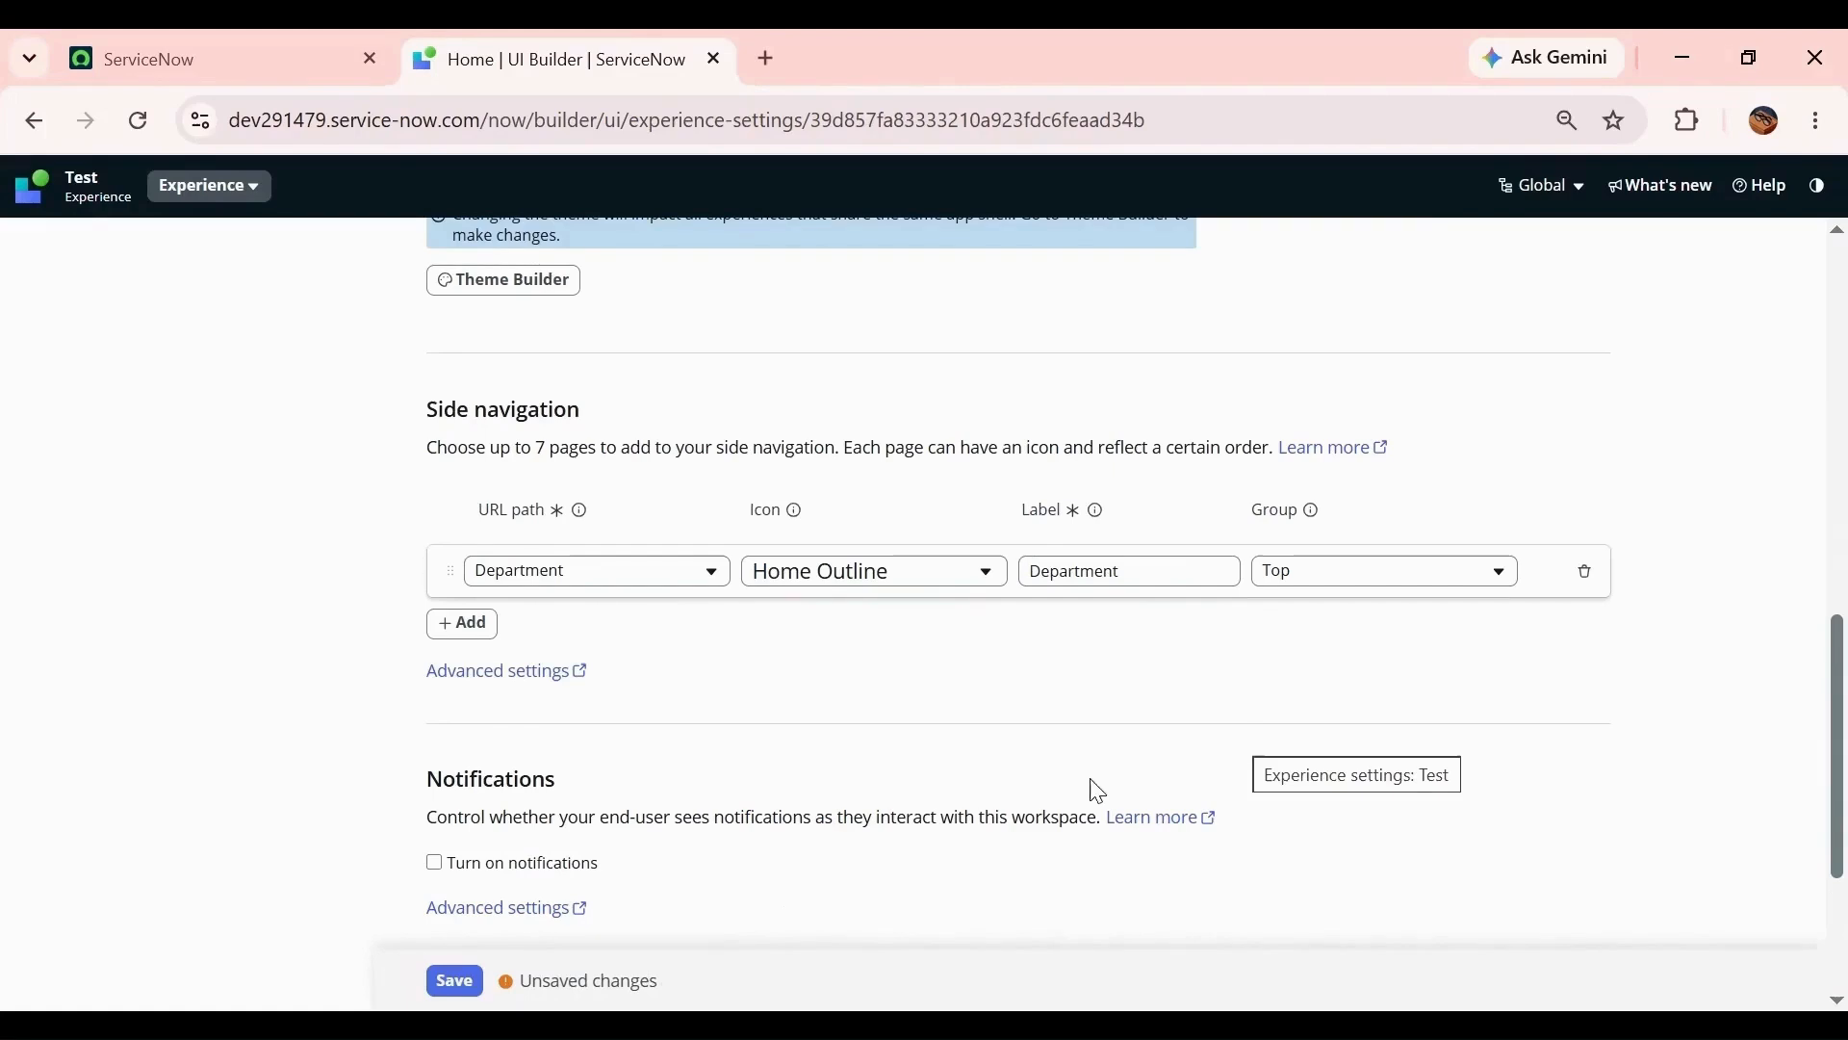
scroll(1093, 783, "down", 2)
left_click(454, 980)
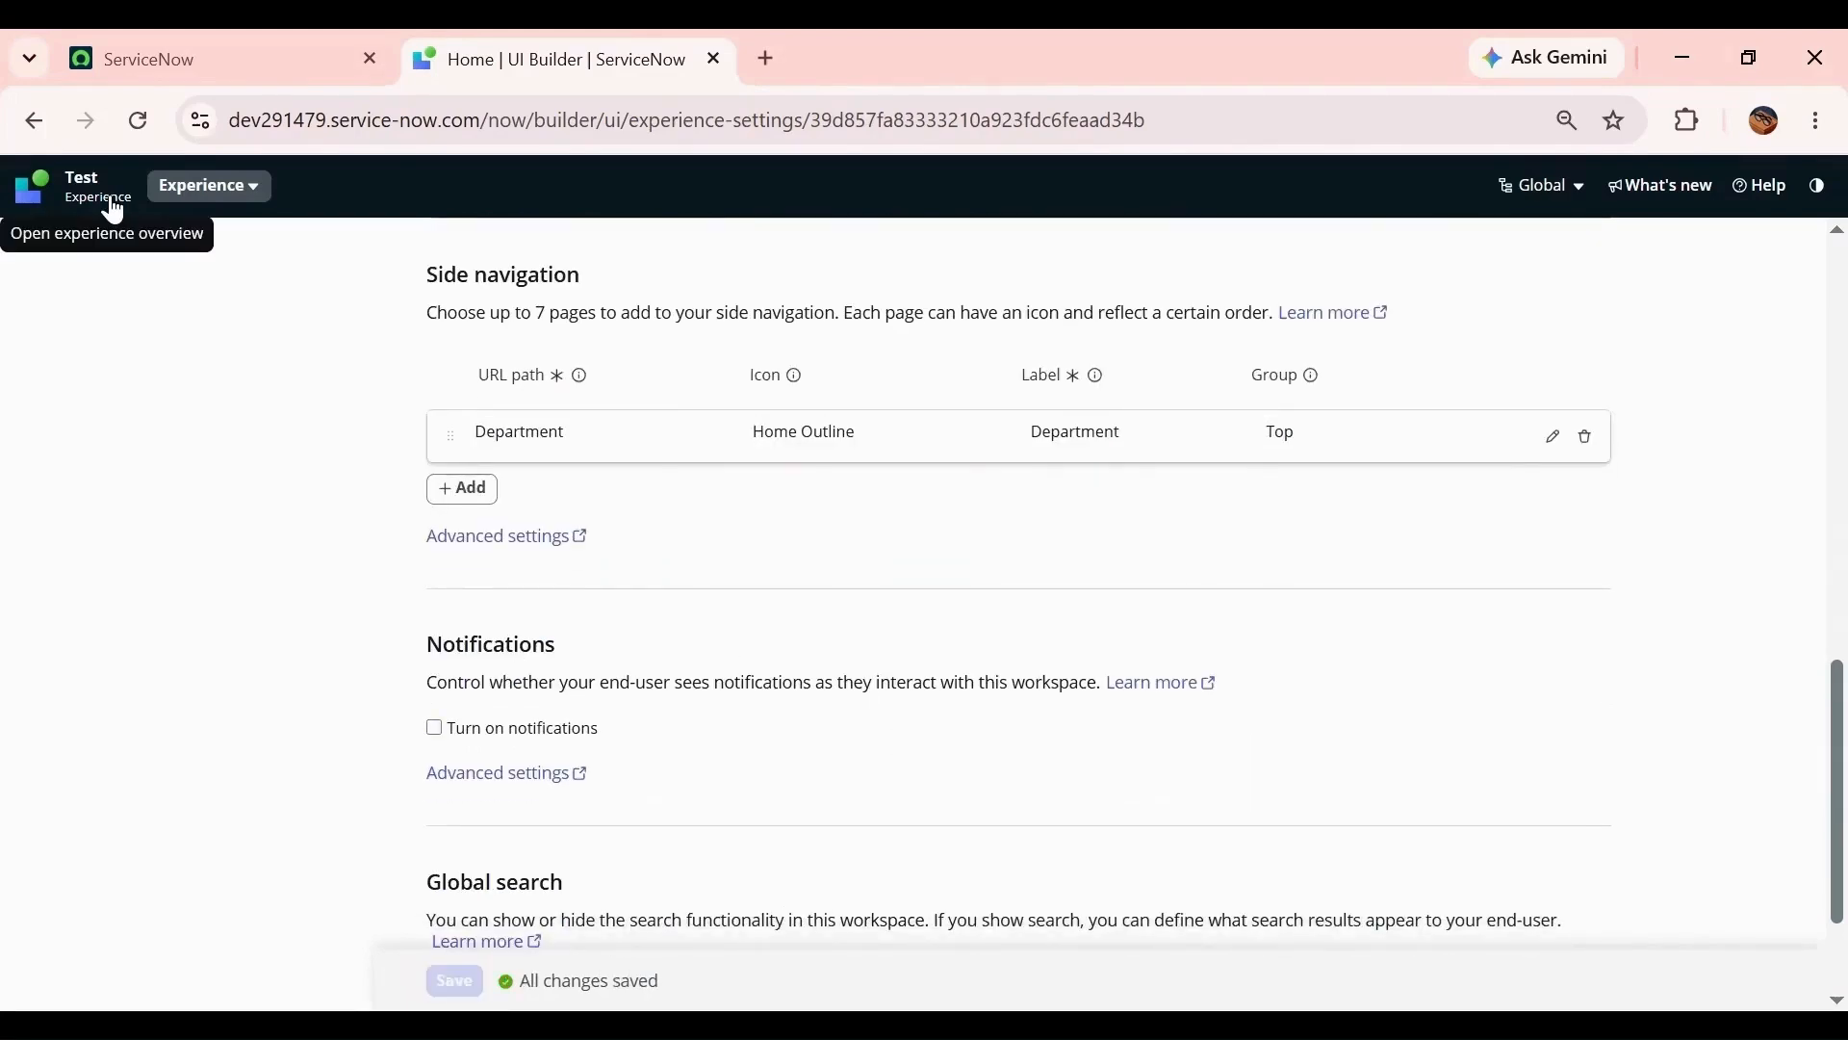
- Return to the experience overview, open the Department page's Default variant and add a Side panel left layout to its body
scroll(590, 433, "up", 10)
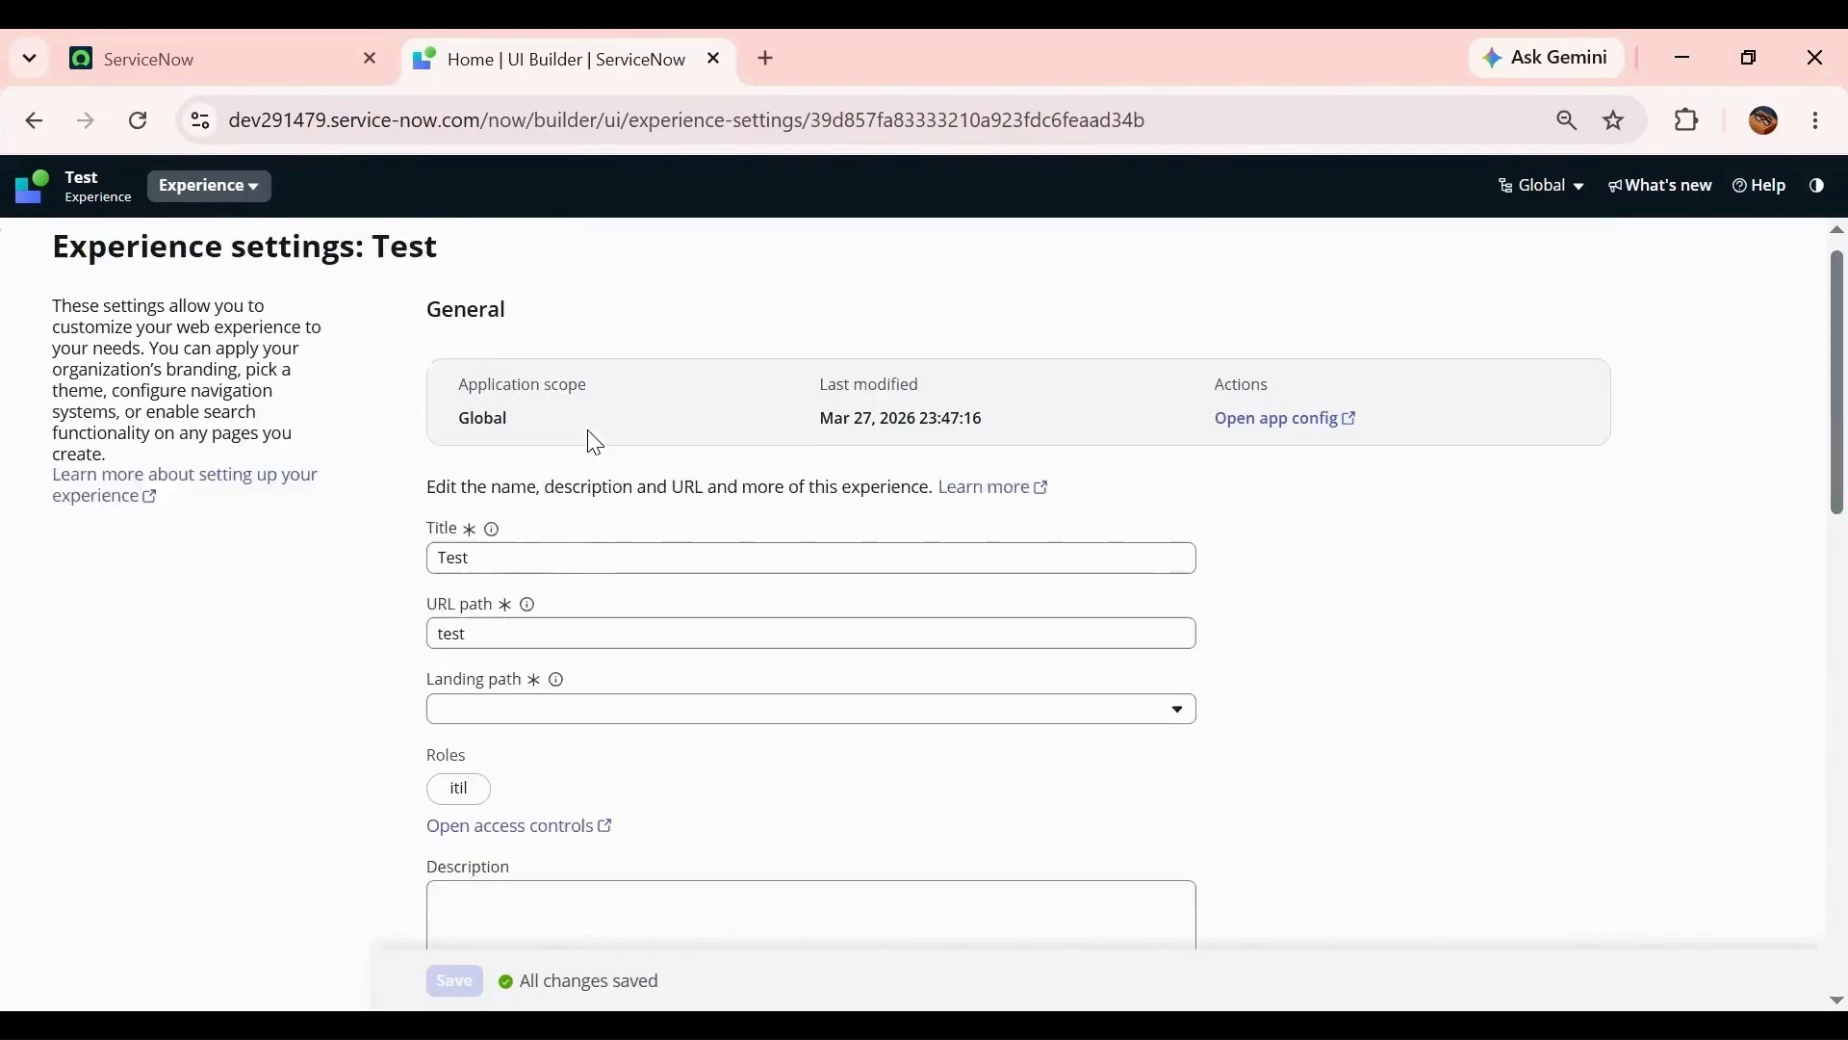
left_click(100, 210)
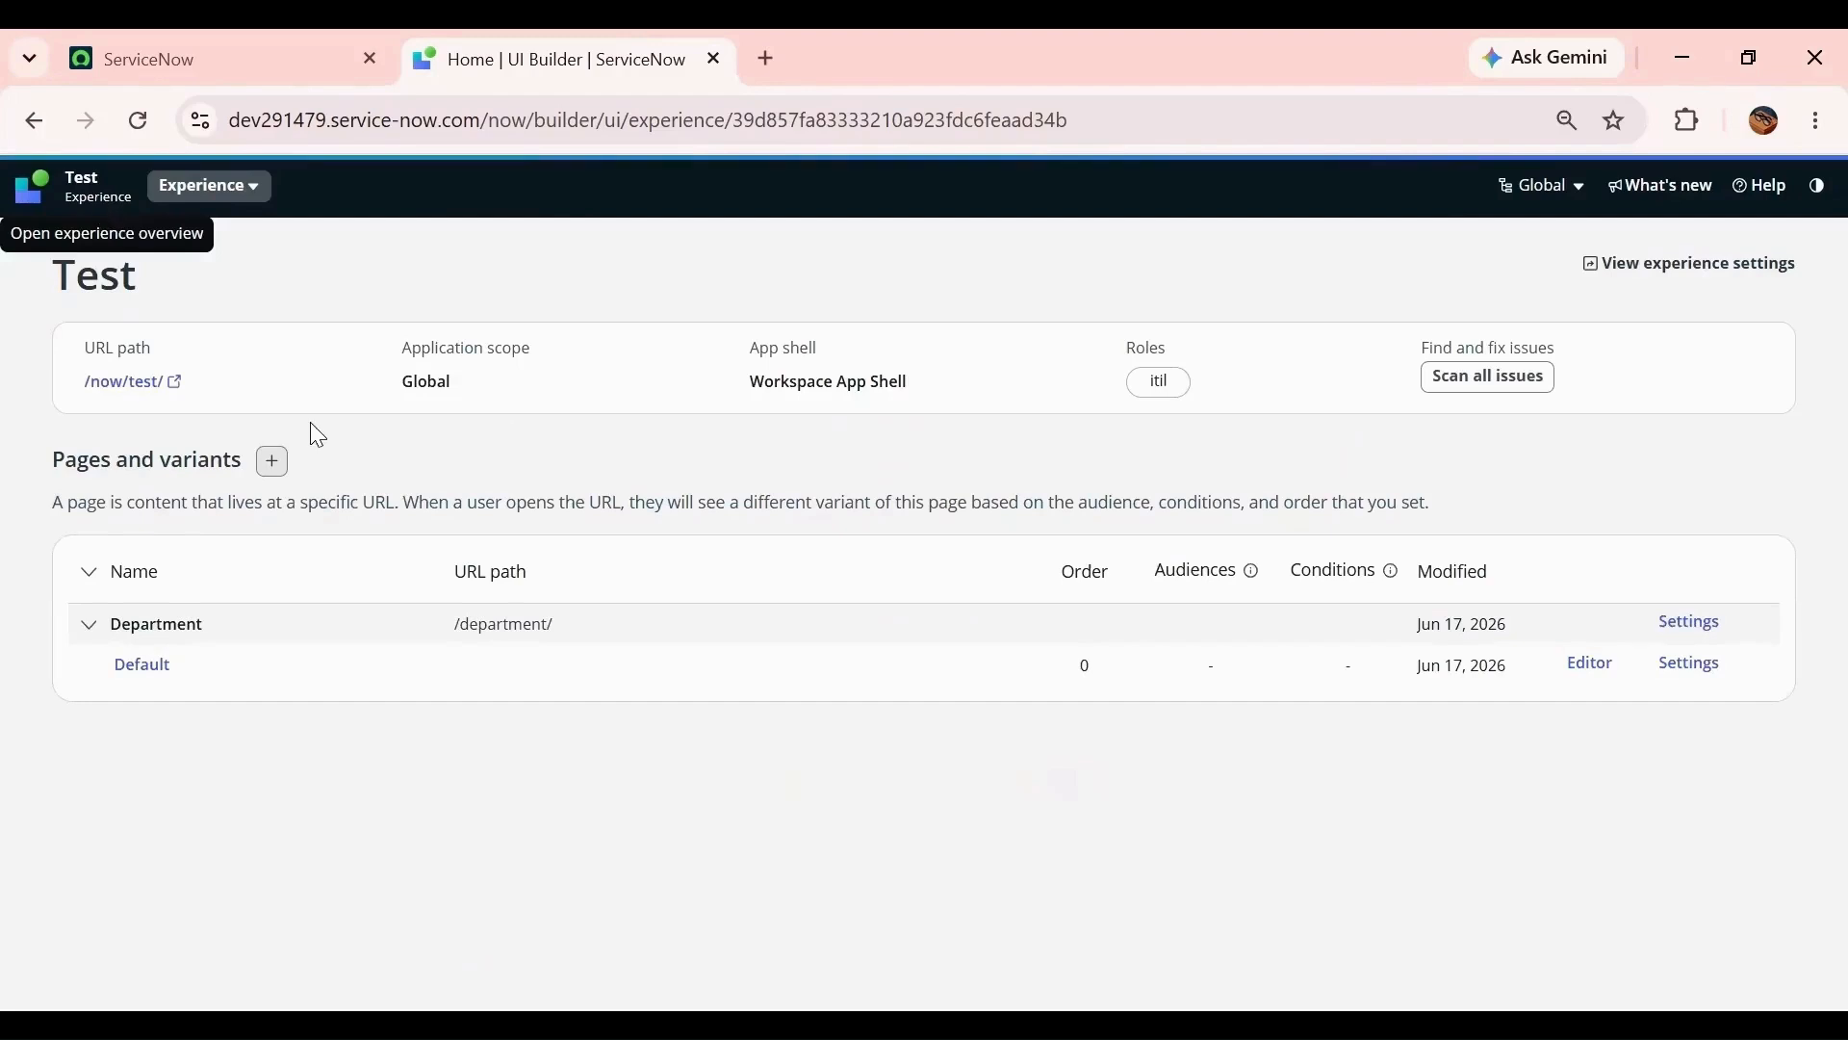
left_click(135, 662)
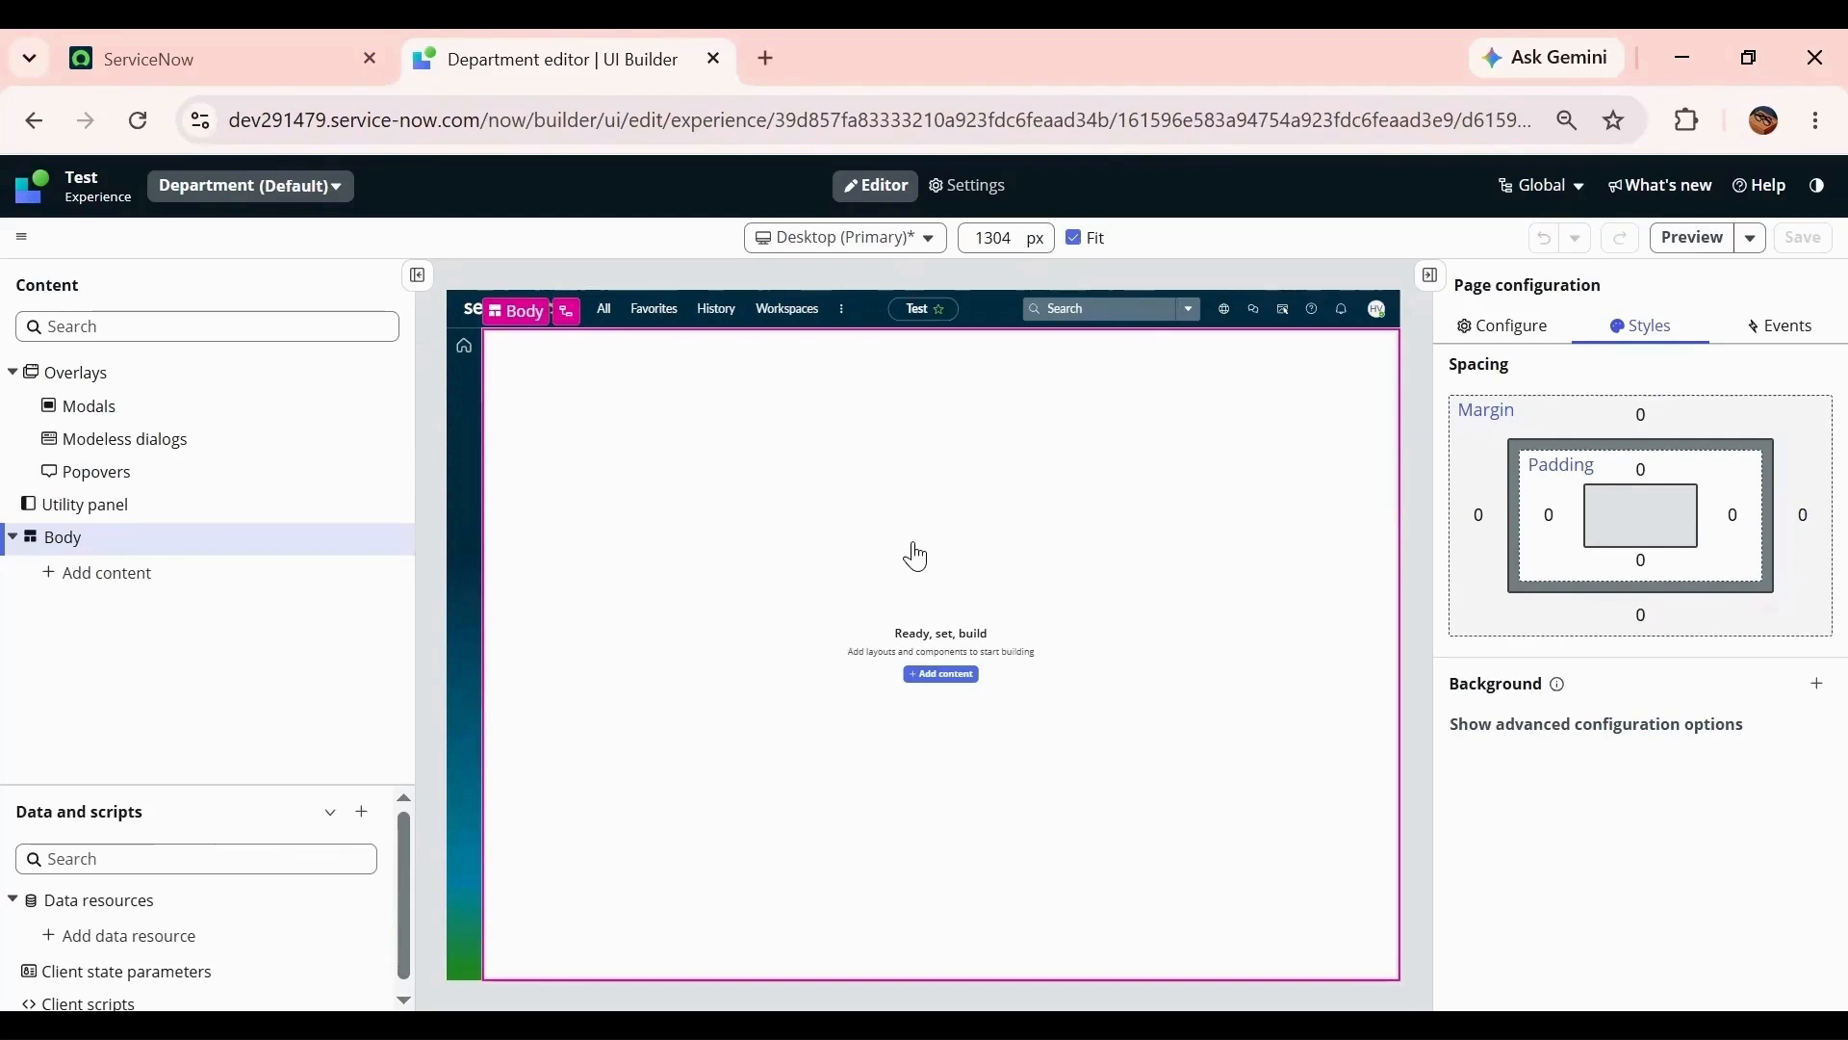
left_click(938, 675)
left_click(667, 397)
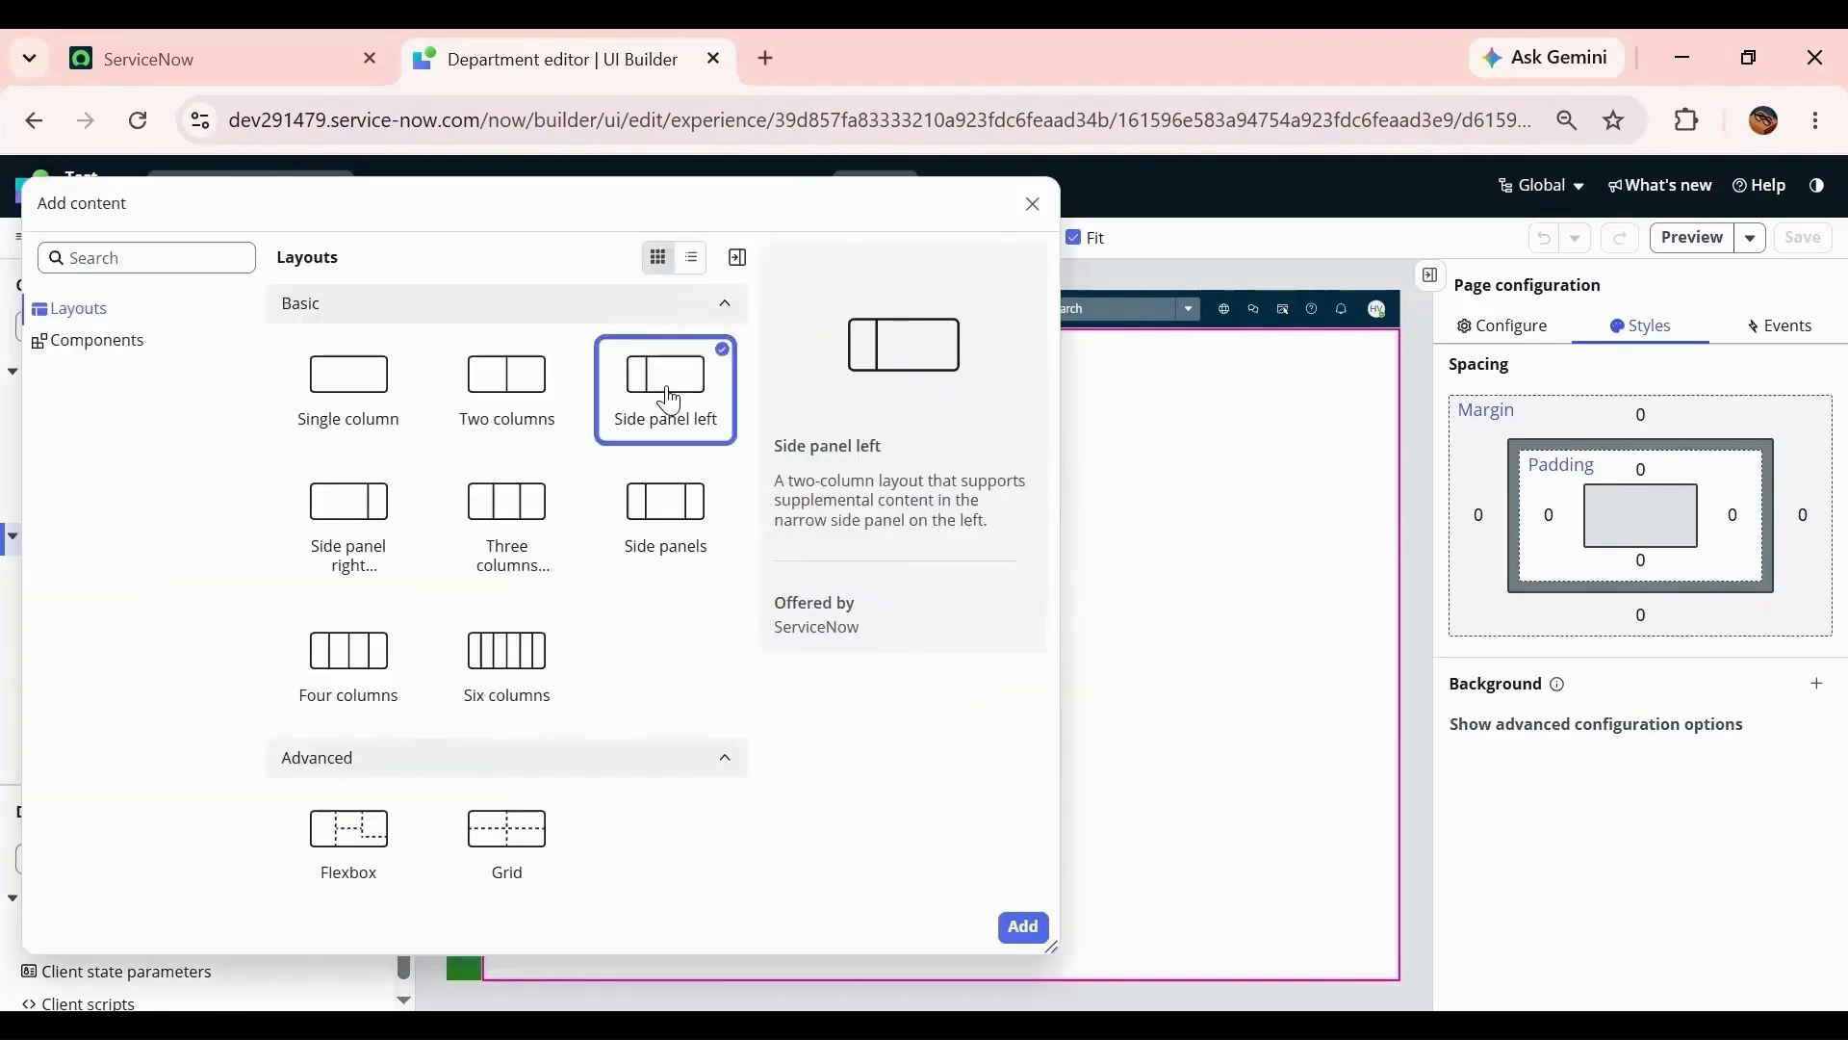
left_click(1023, 928)
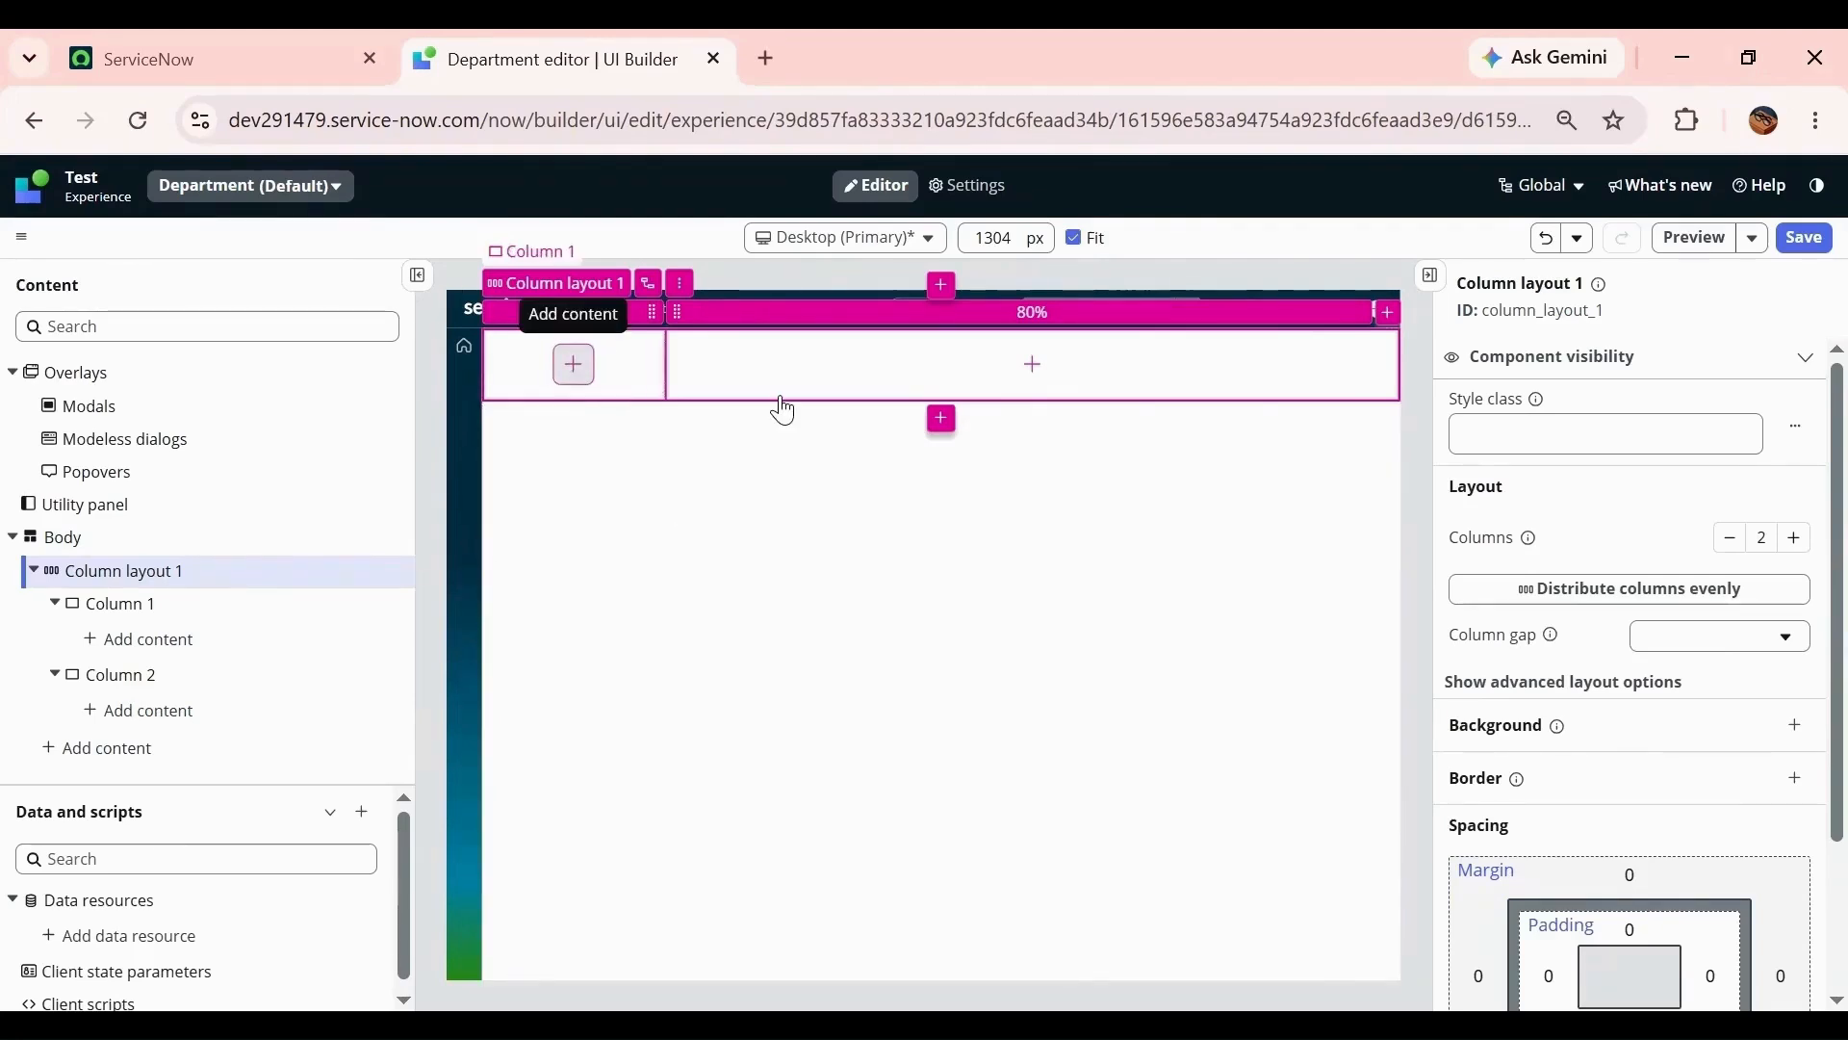
- Add a Viewport component to the wide second column of the layout
left_click(1028, 366)
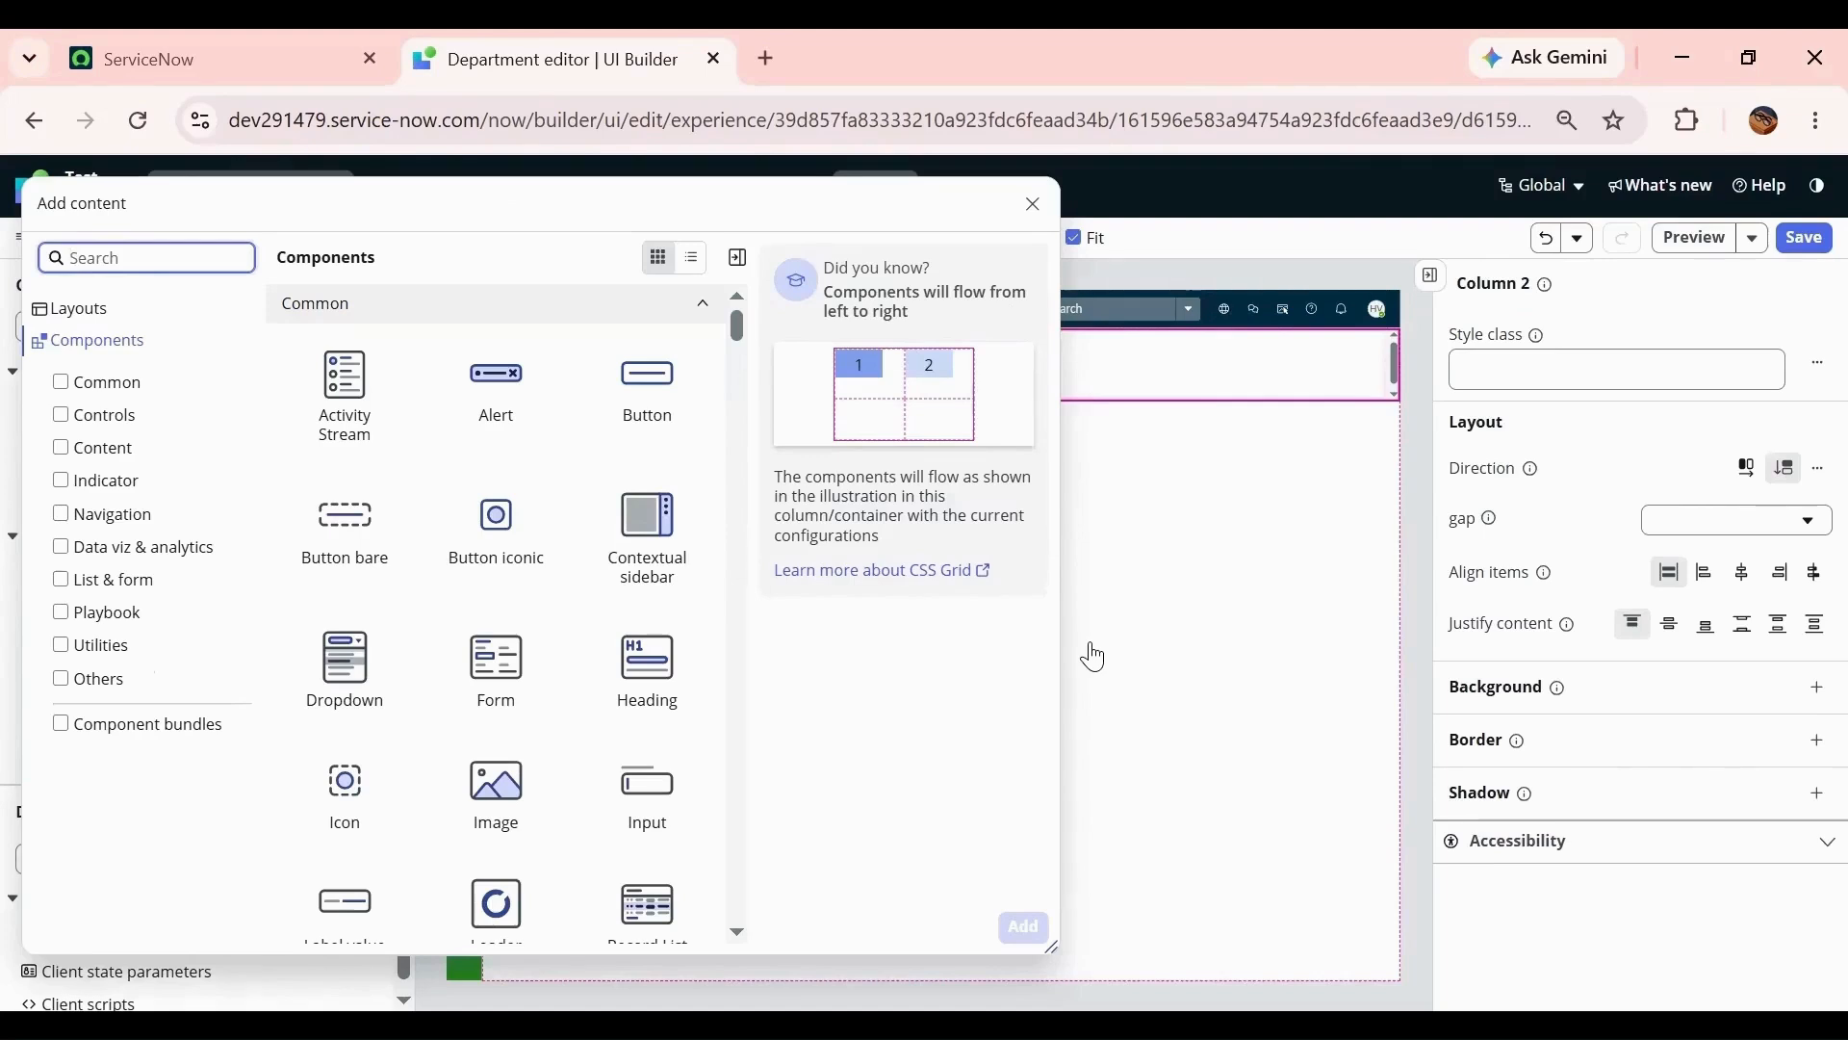
type("viewport")
left_click(339, 380)
left_click(1023, 929)
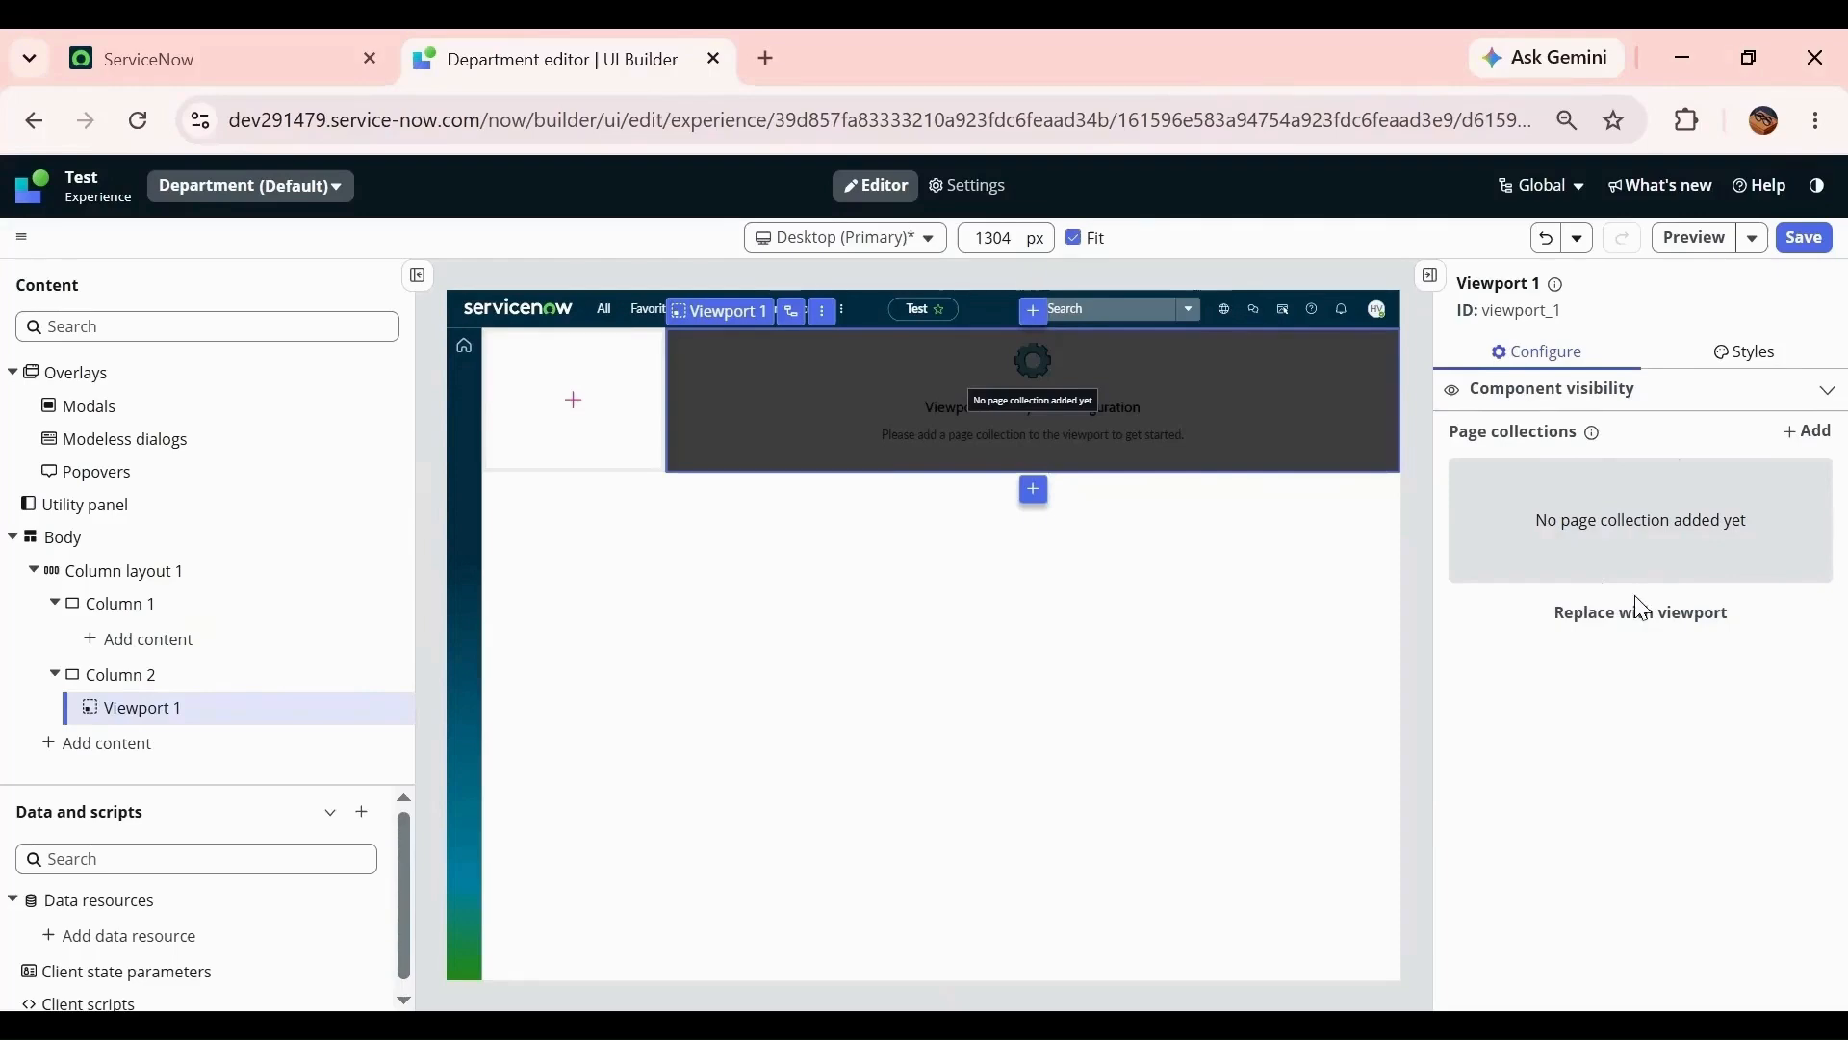
- Replace the component's page collection setup with the viewport configuration, and open its sub-page content, saving the page changes
left_click(1623, 616)
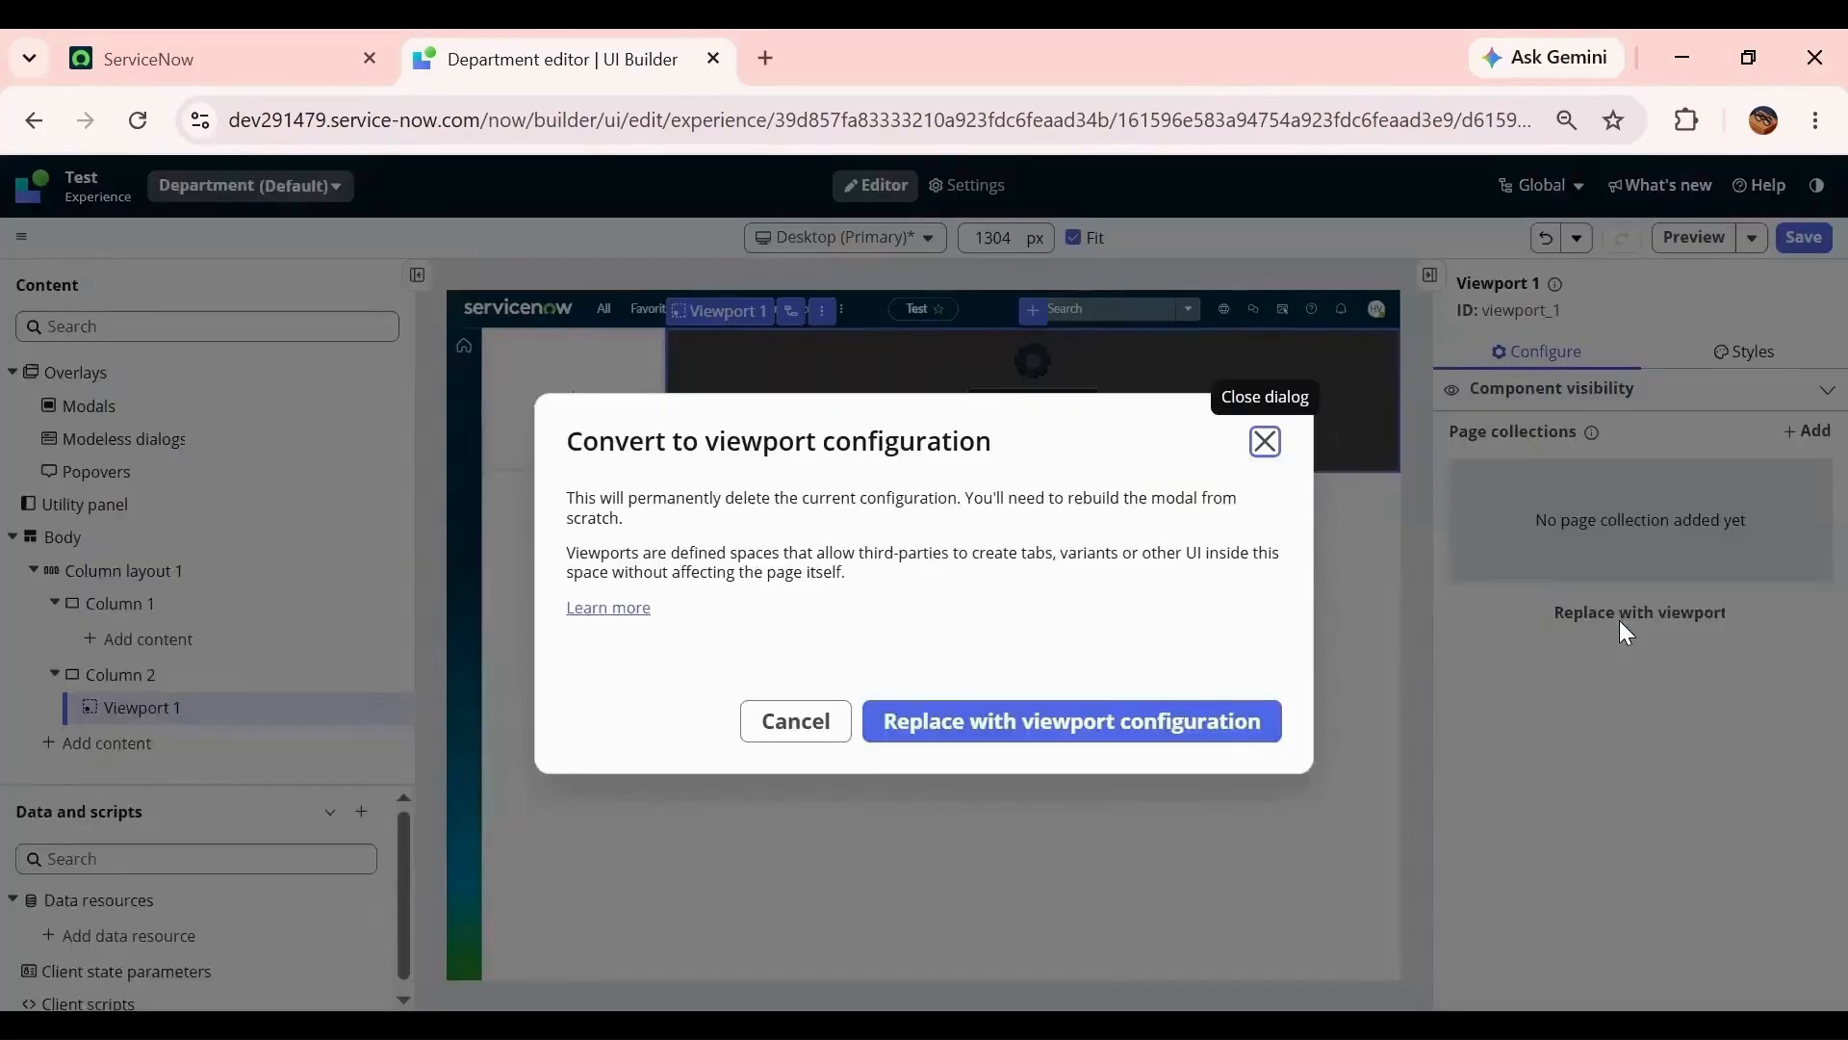
left_click(1242, 720)
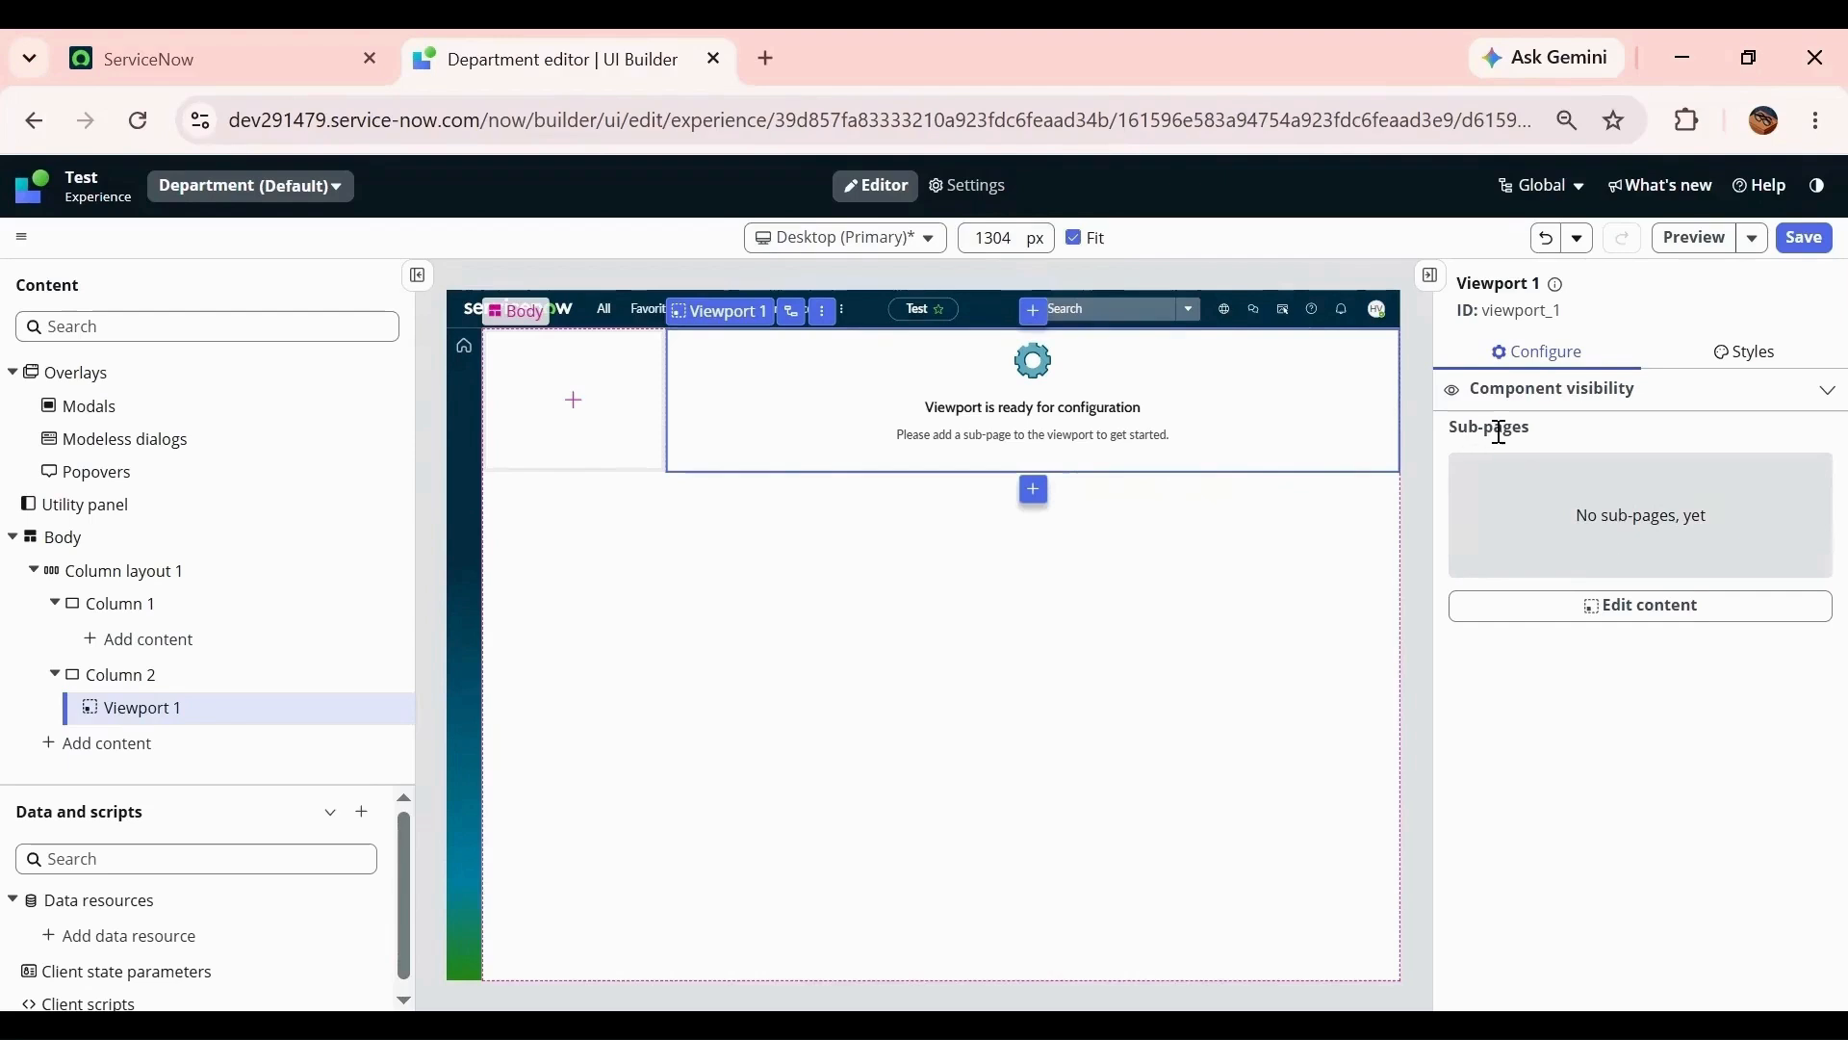
left_click(1576, 606)
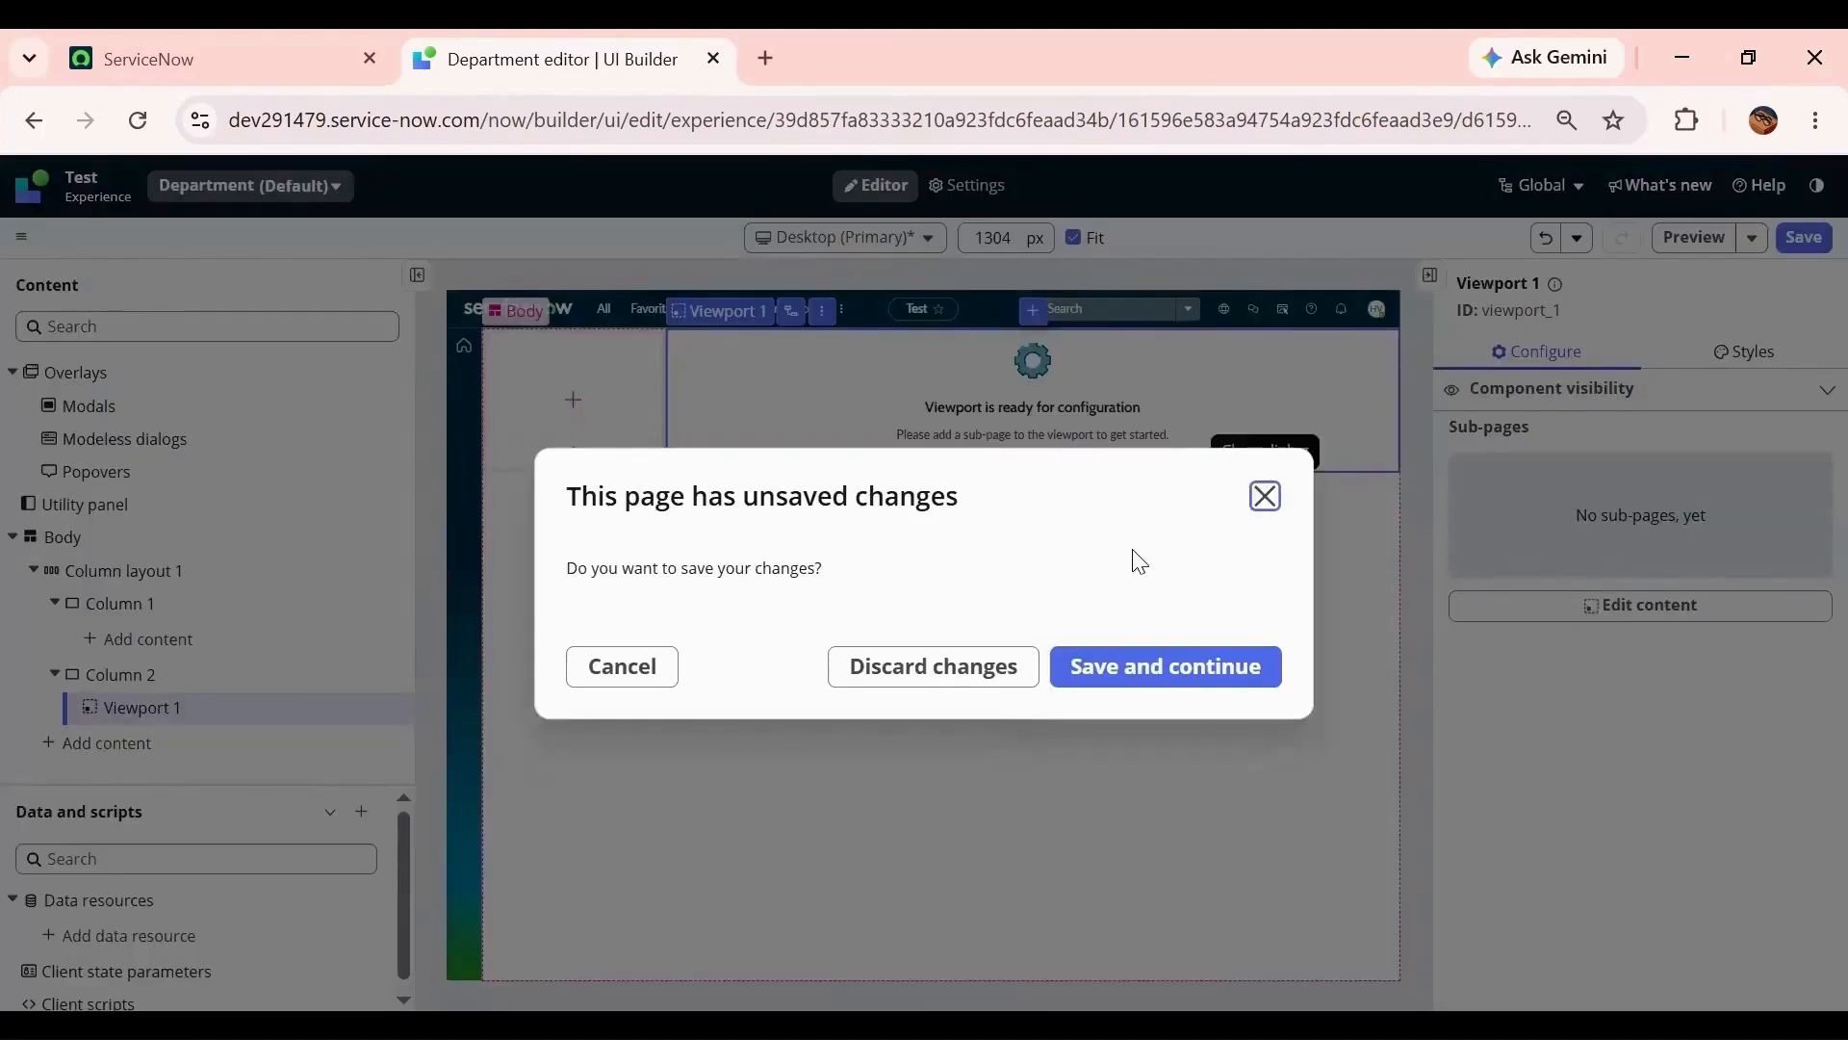
left_click(1155, 674)
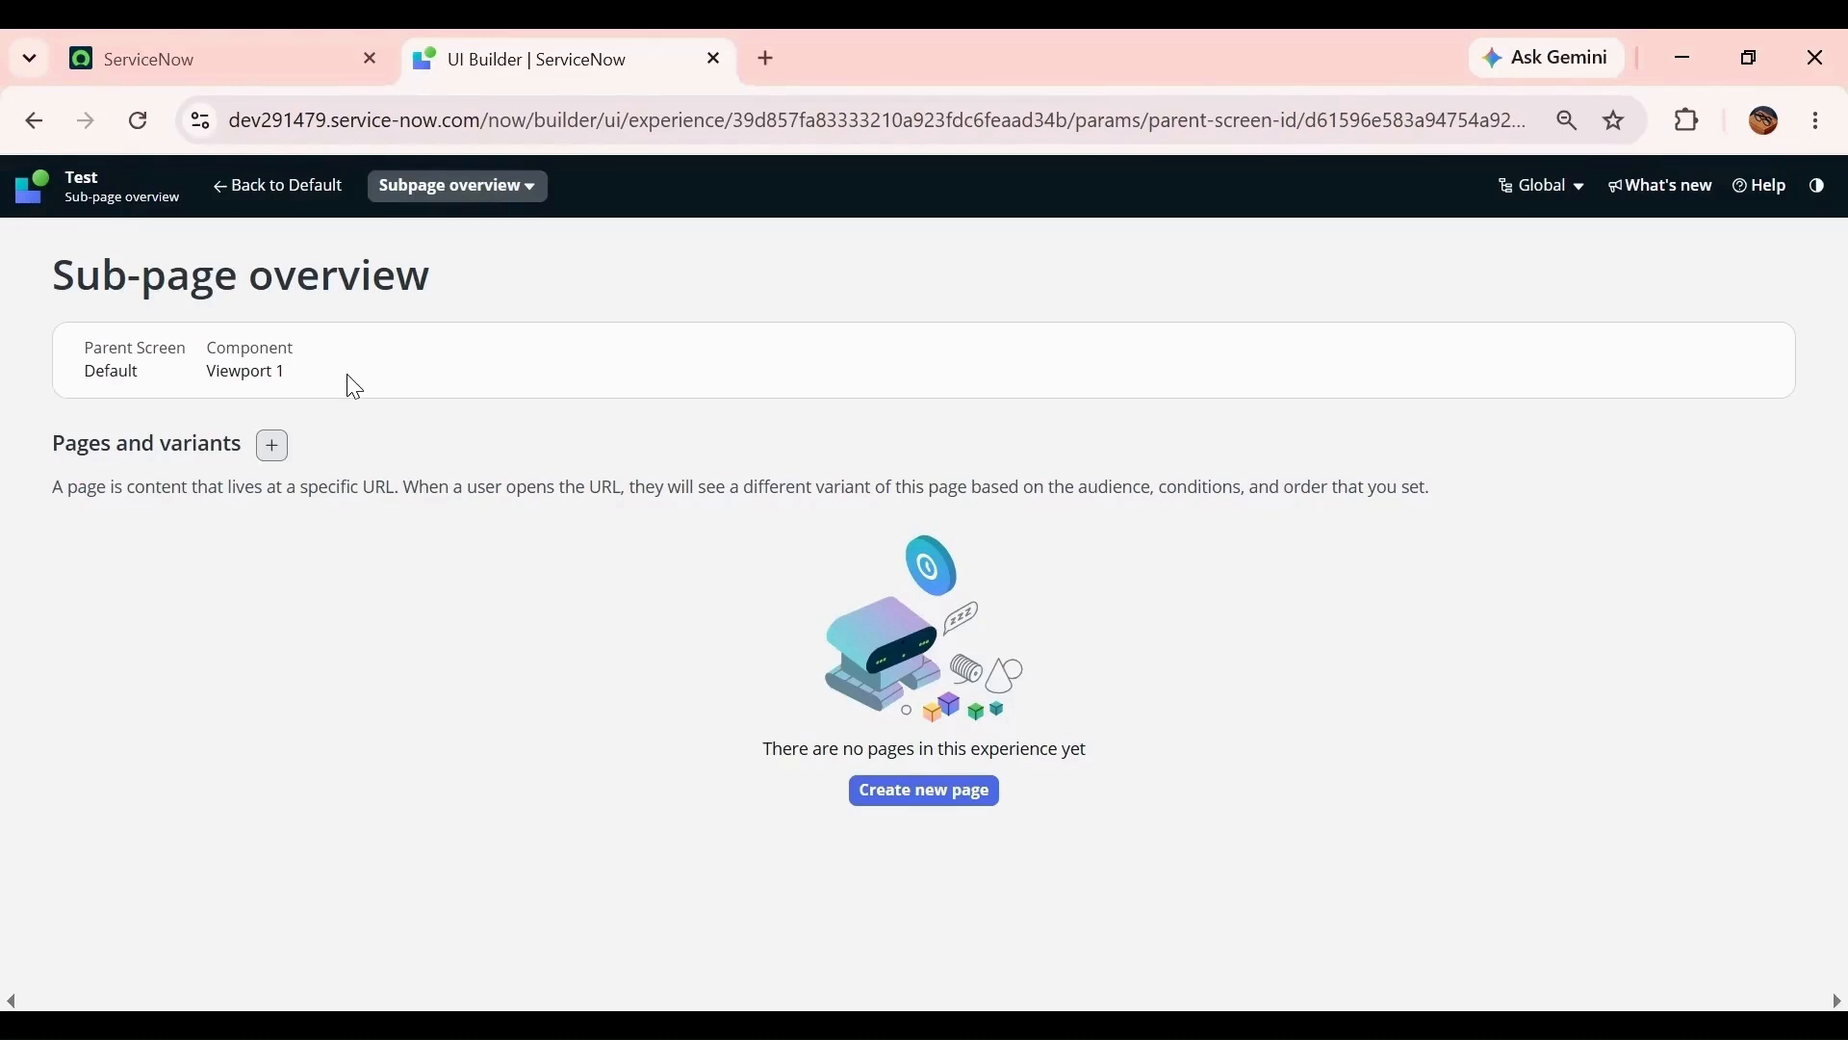
- Switch to the ServiceNow instance, filter the navigator for "now experience" and open UX Page Definitions under Building Blocks
left_click(164, 53)
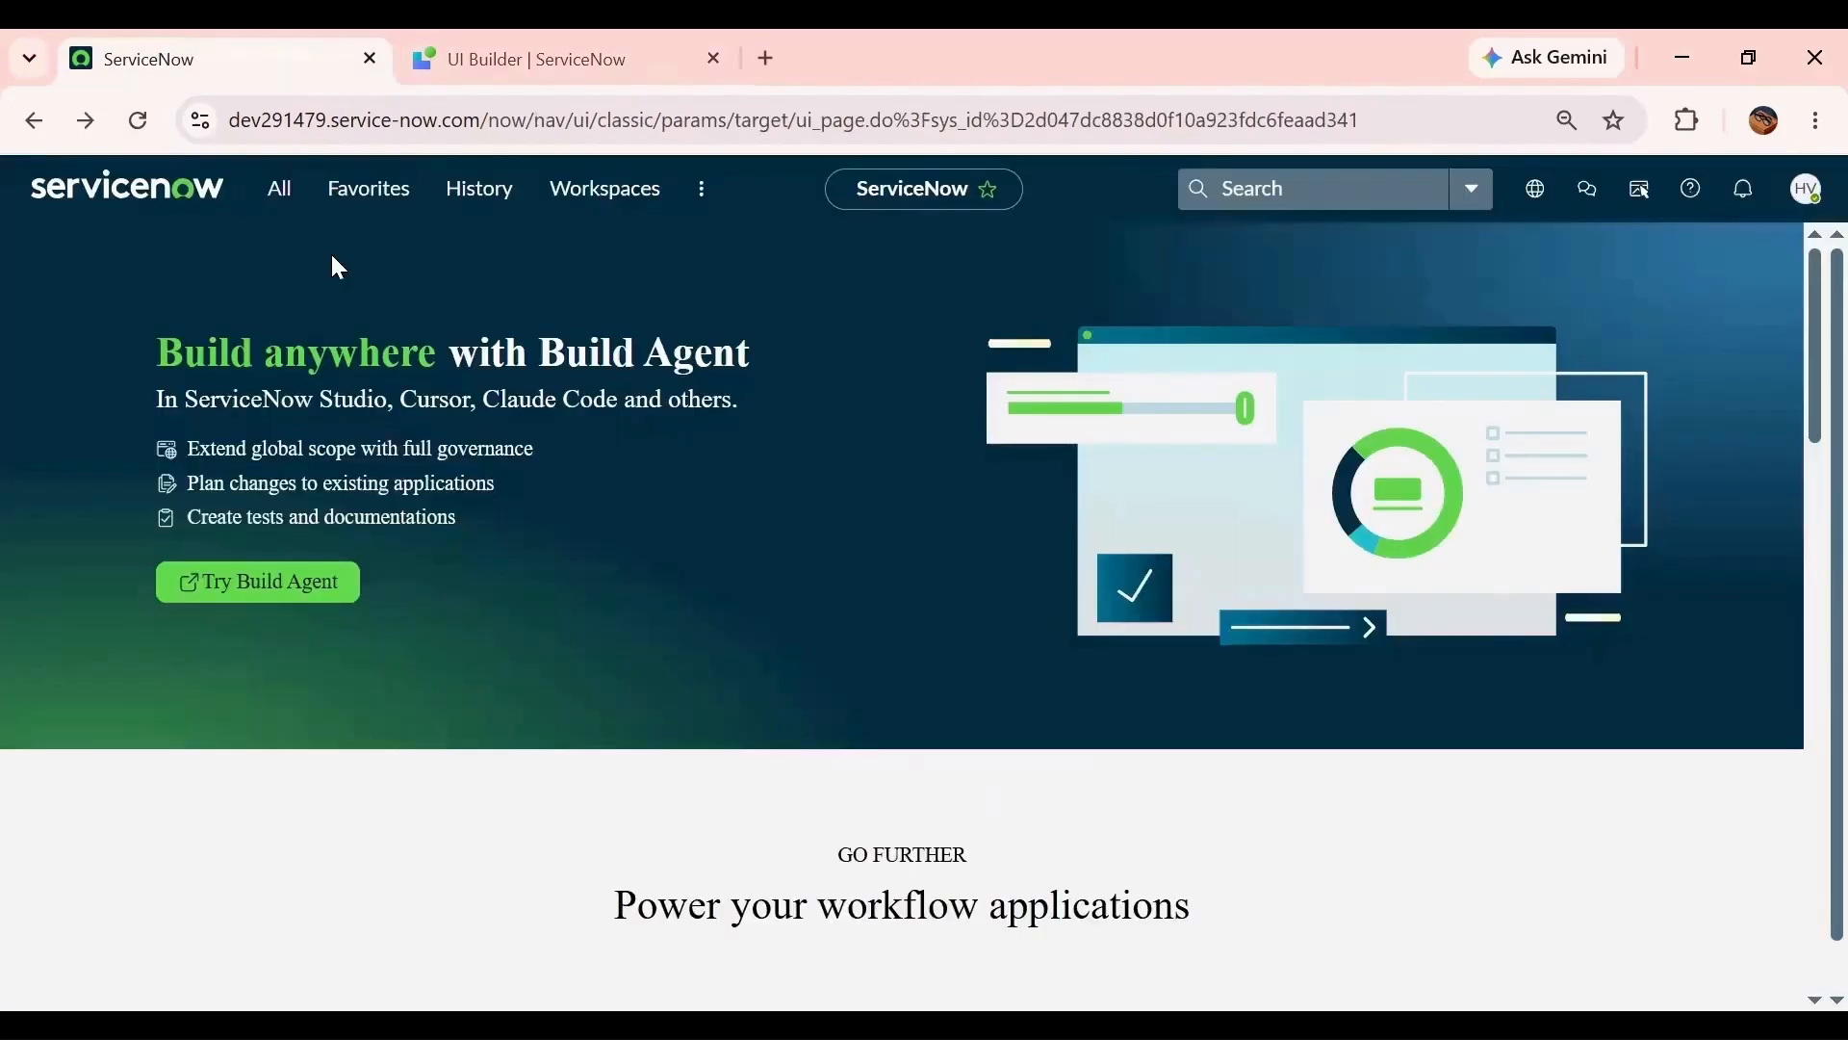
left_click(280, 189)
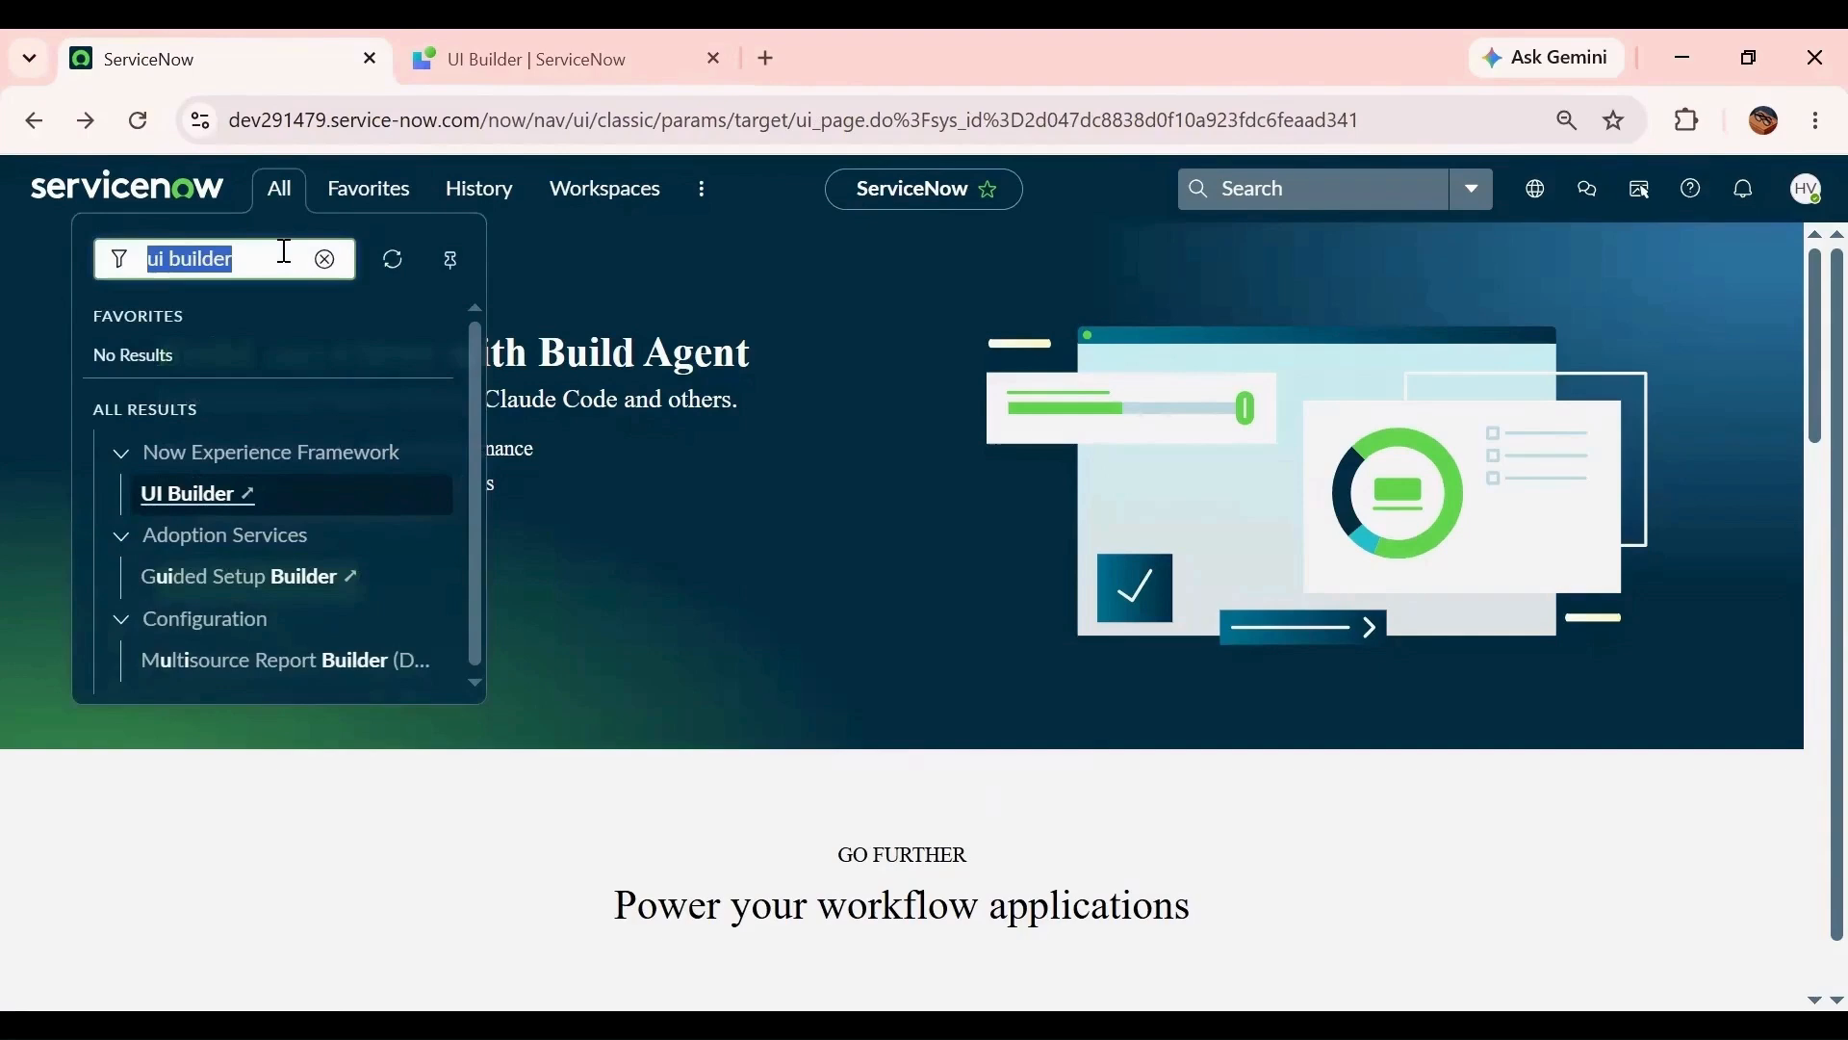
key("BackSpace")
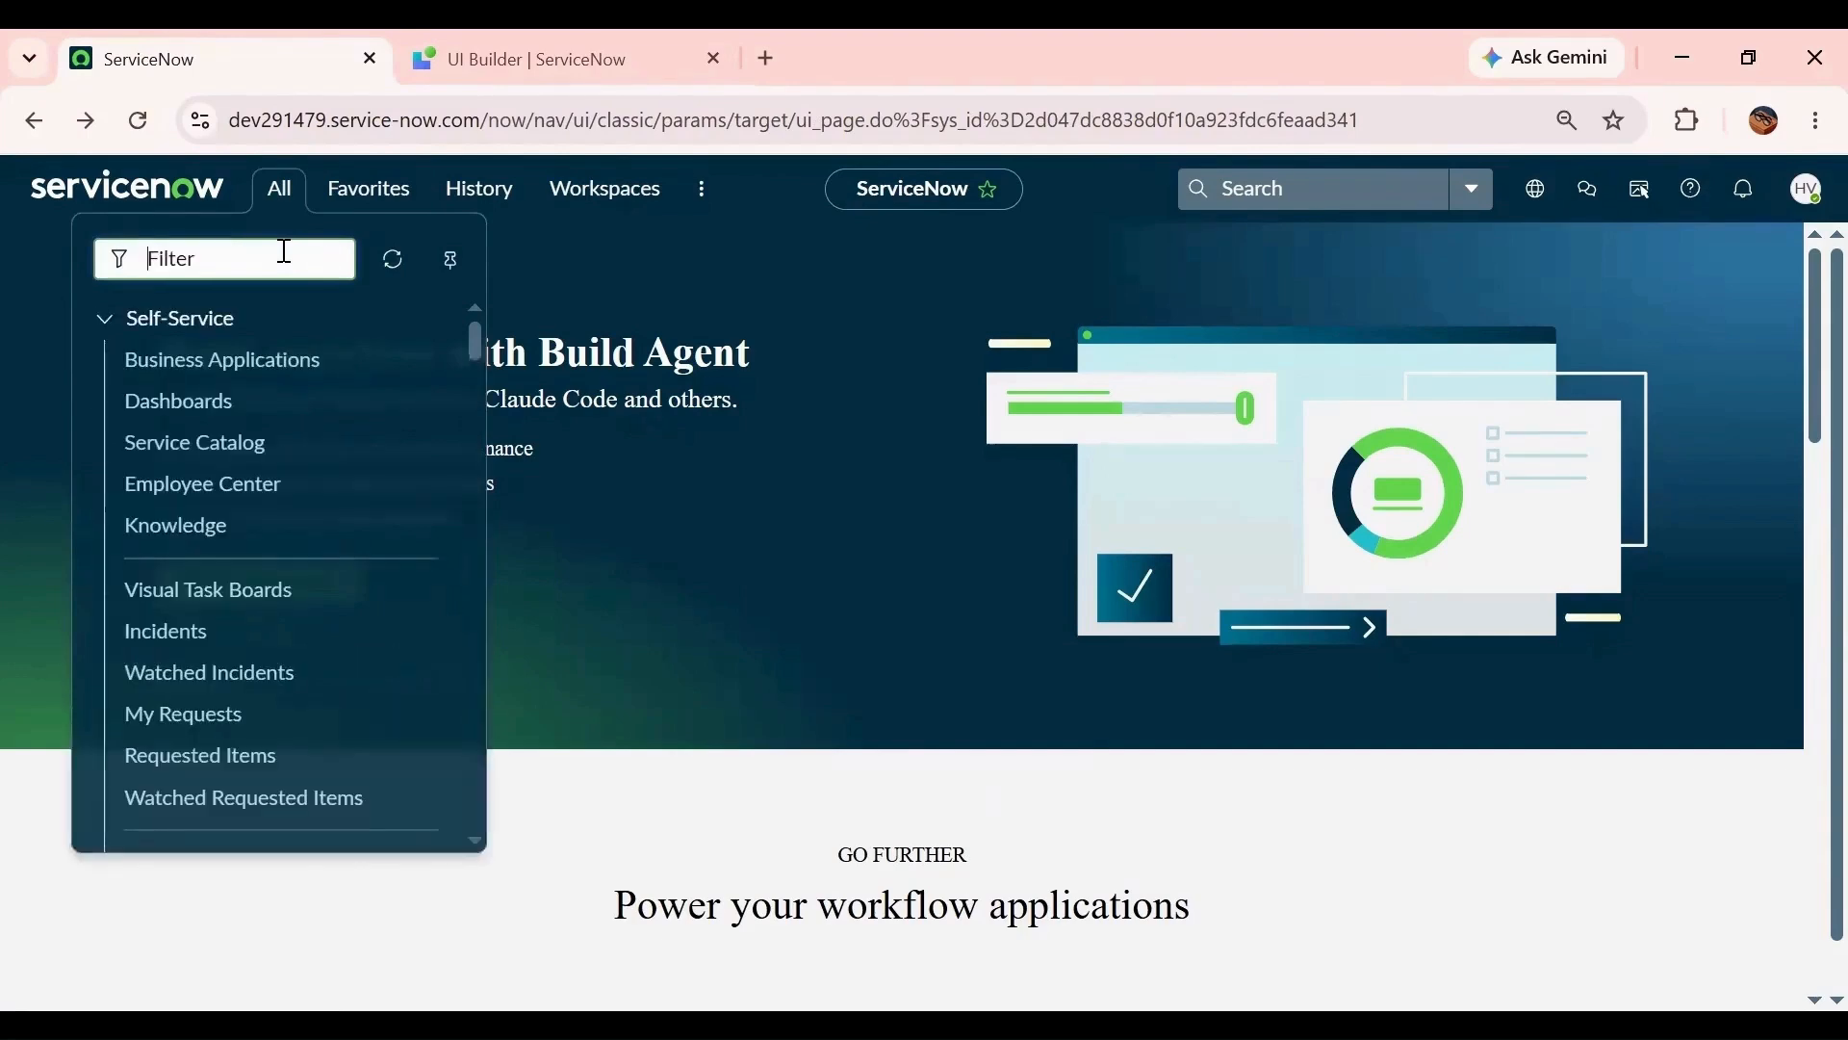
type("now experience")
scroll(262, 525, "down", 1)
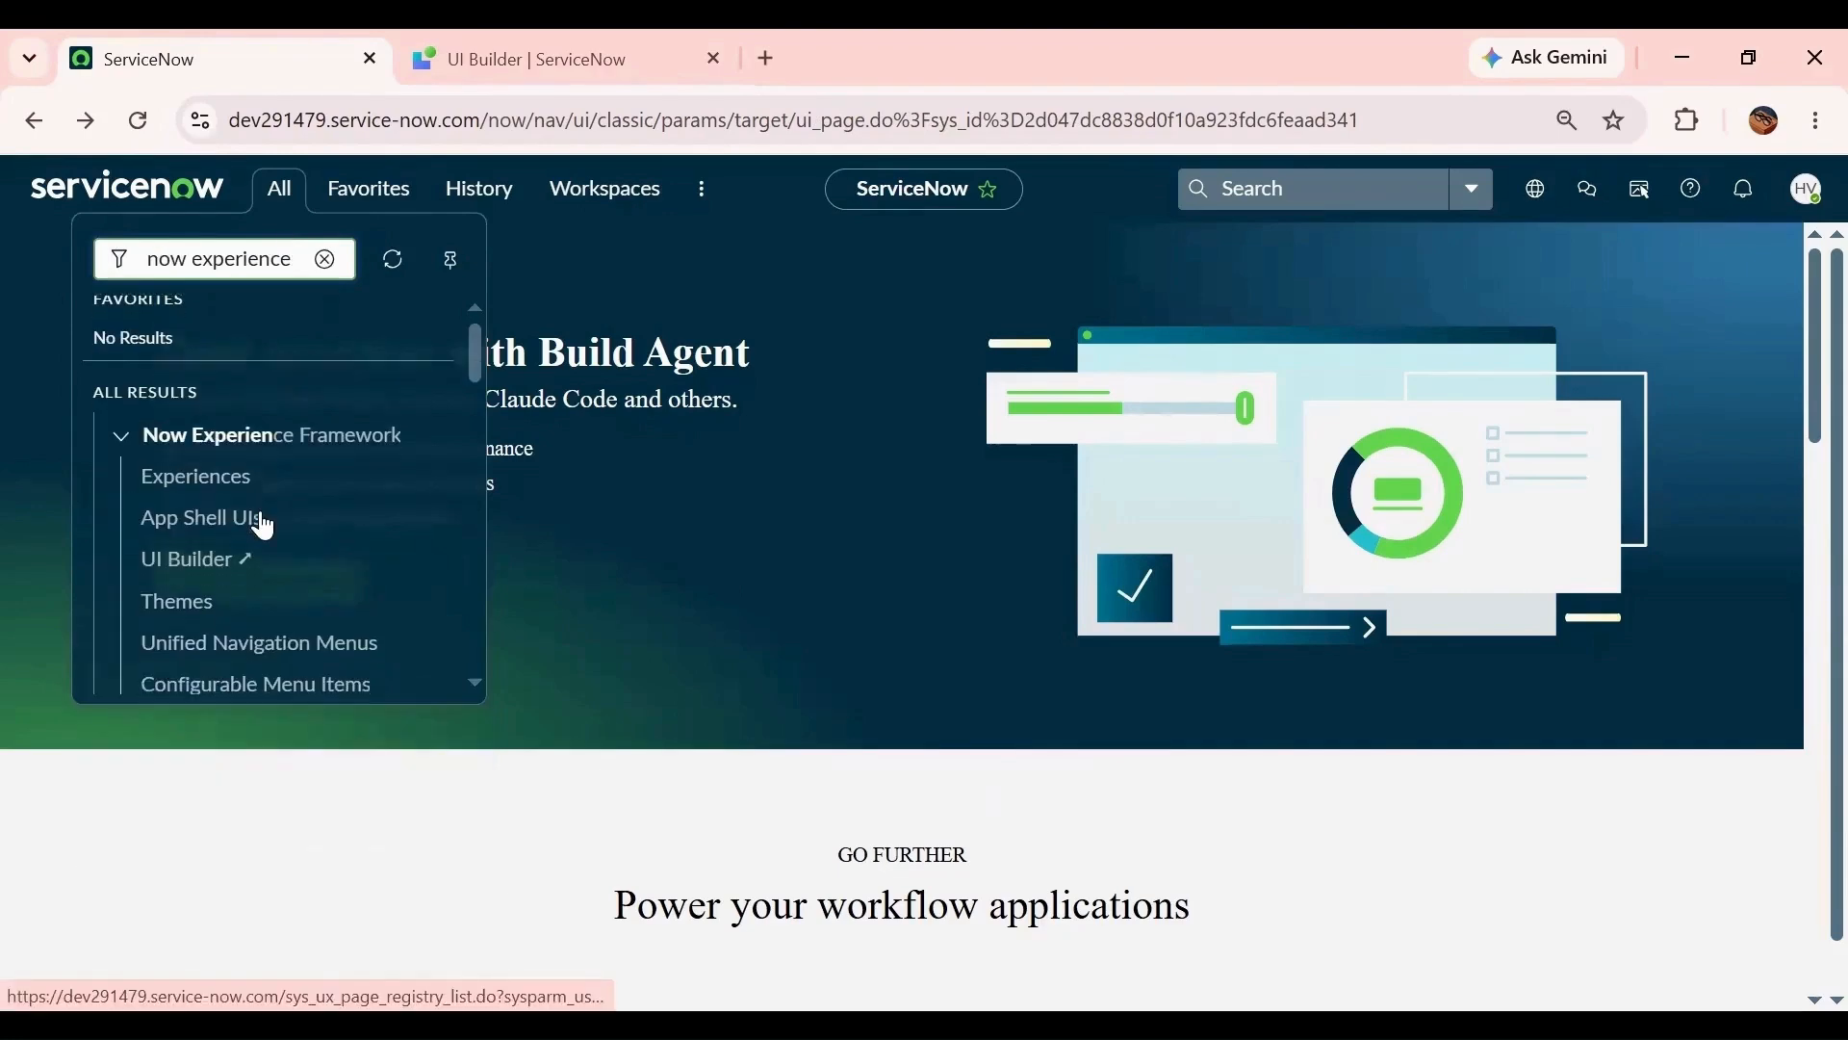
scroll(264, 527, "down", 1)
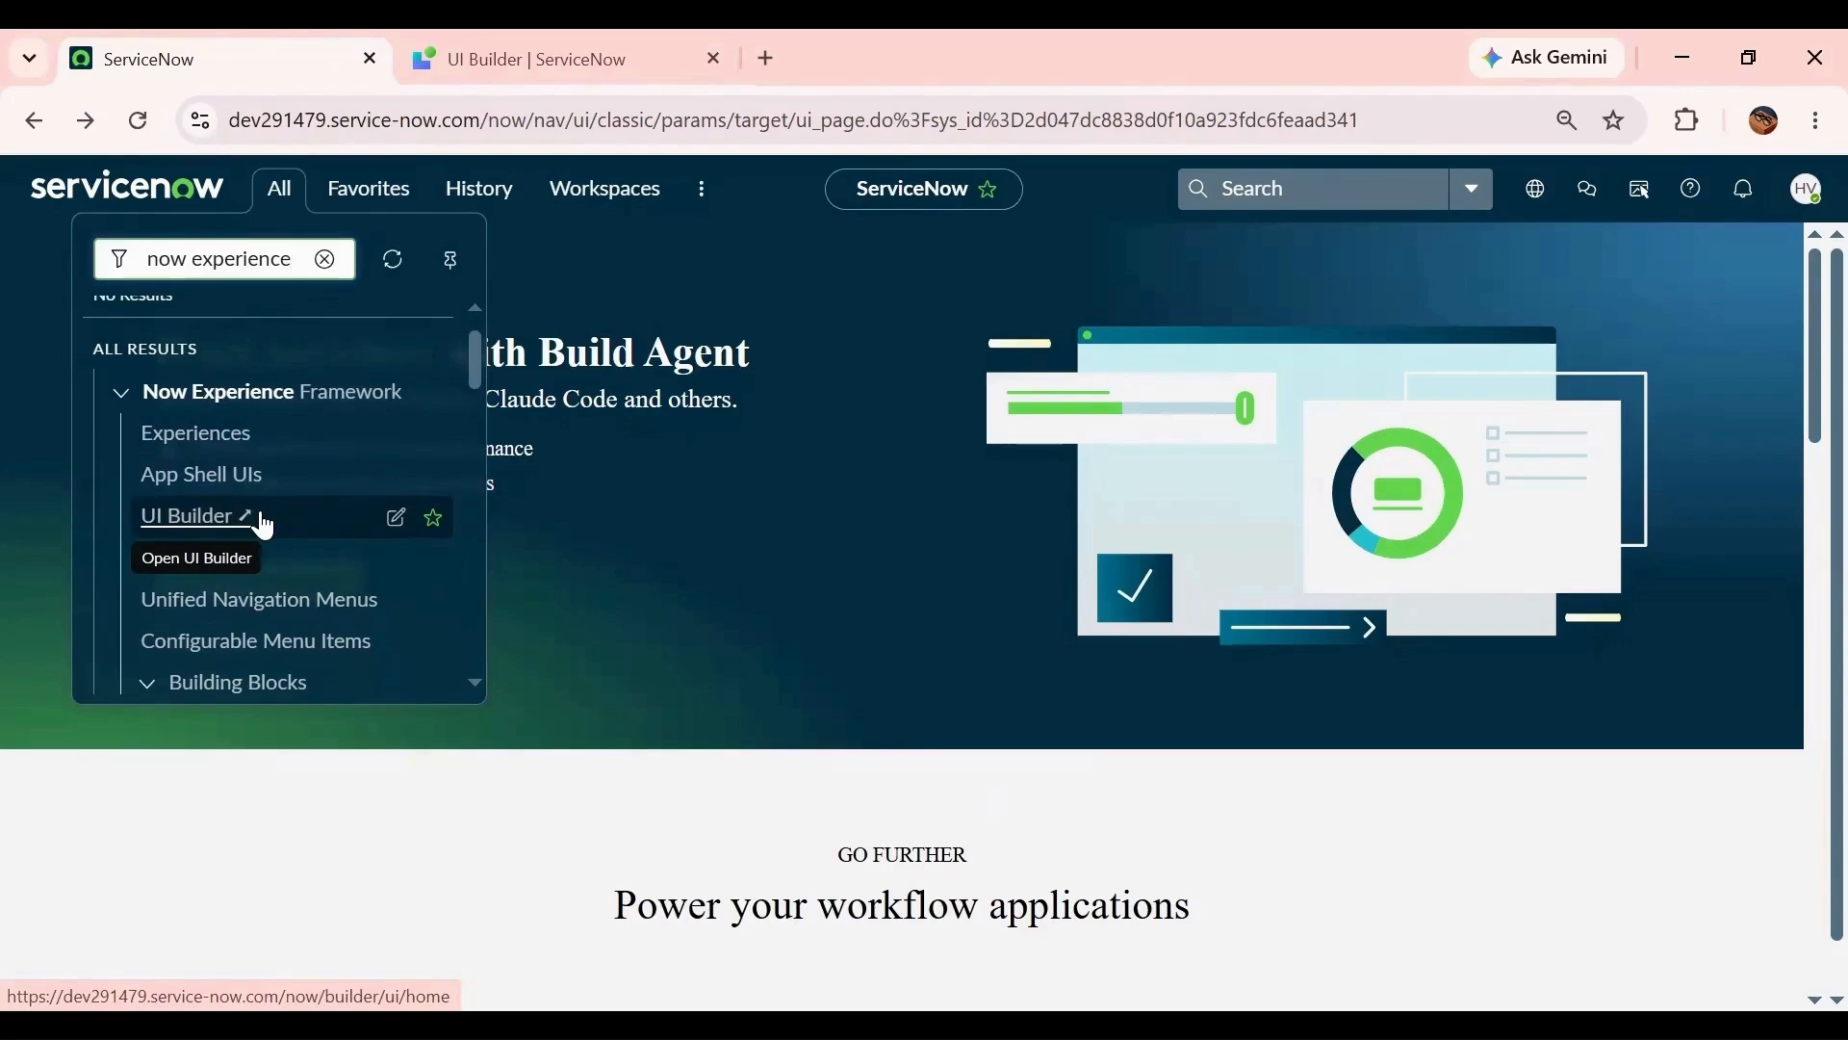
scroll(265, 525, "down", 5)
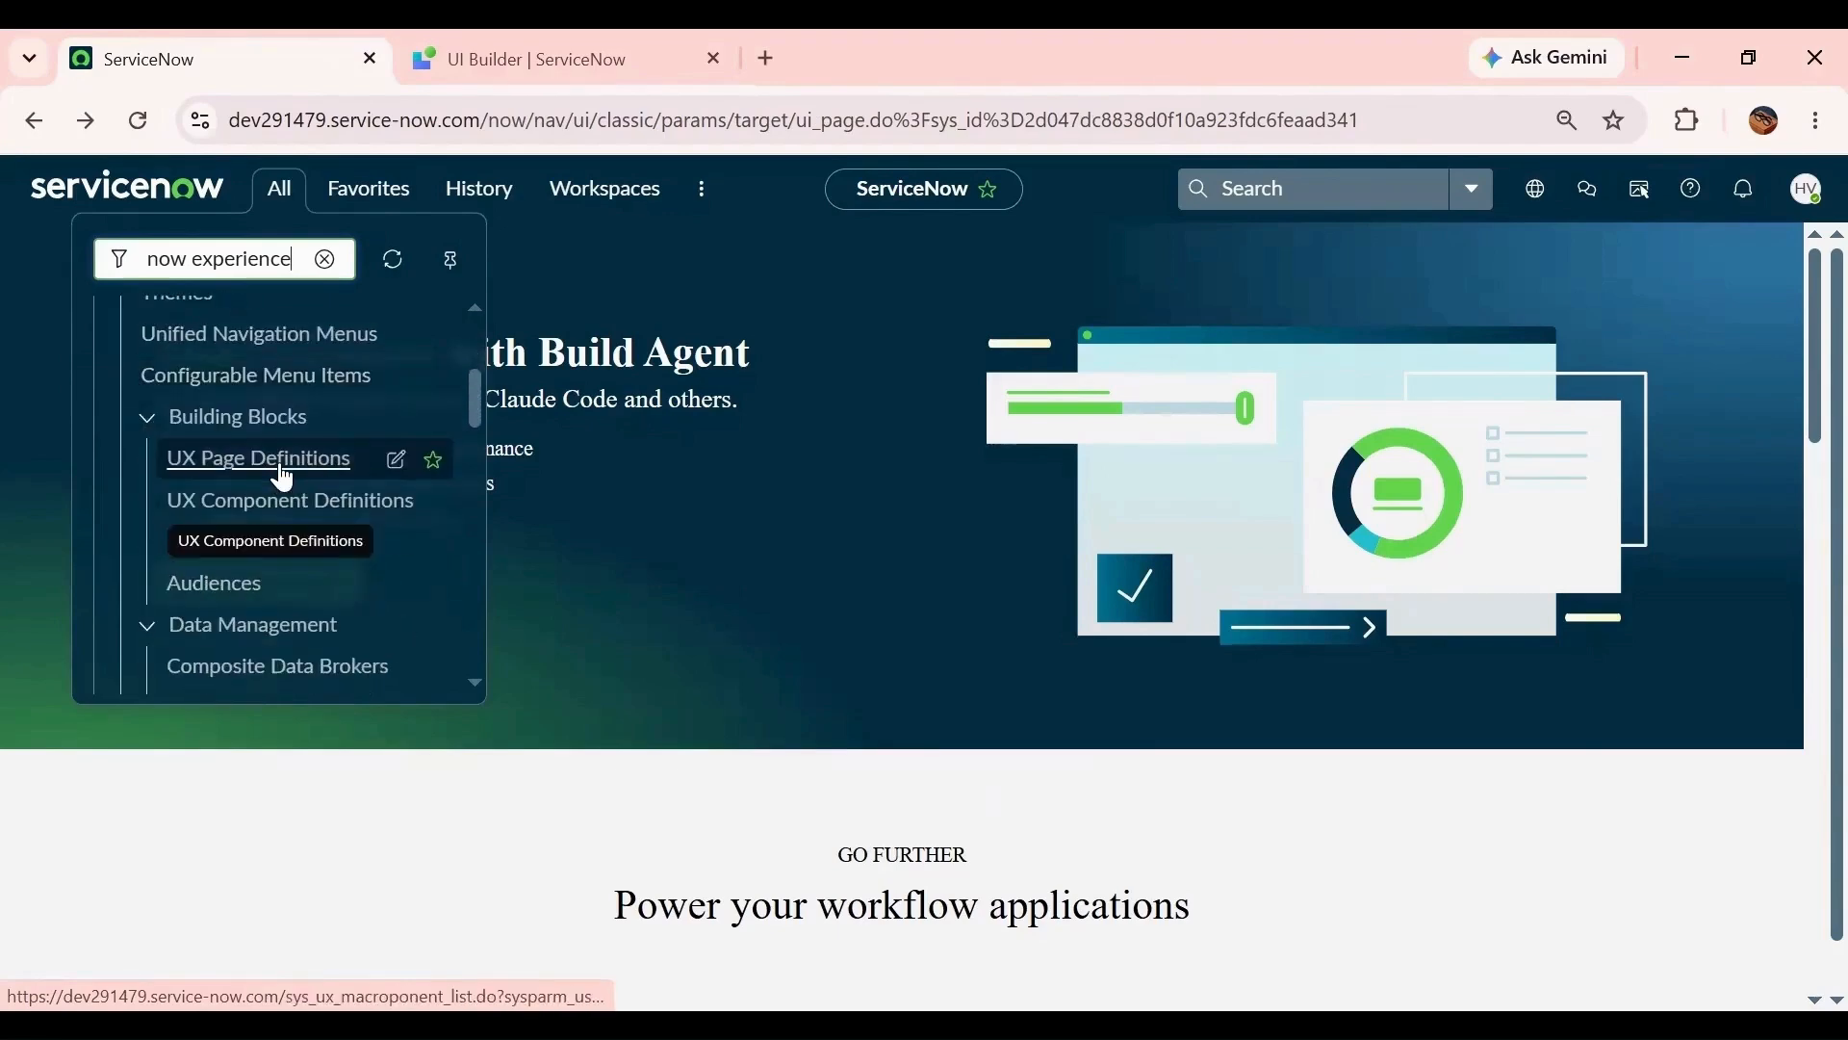
left_click(282, 479)
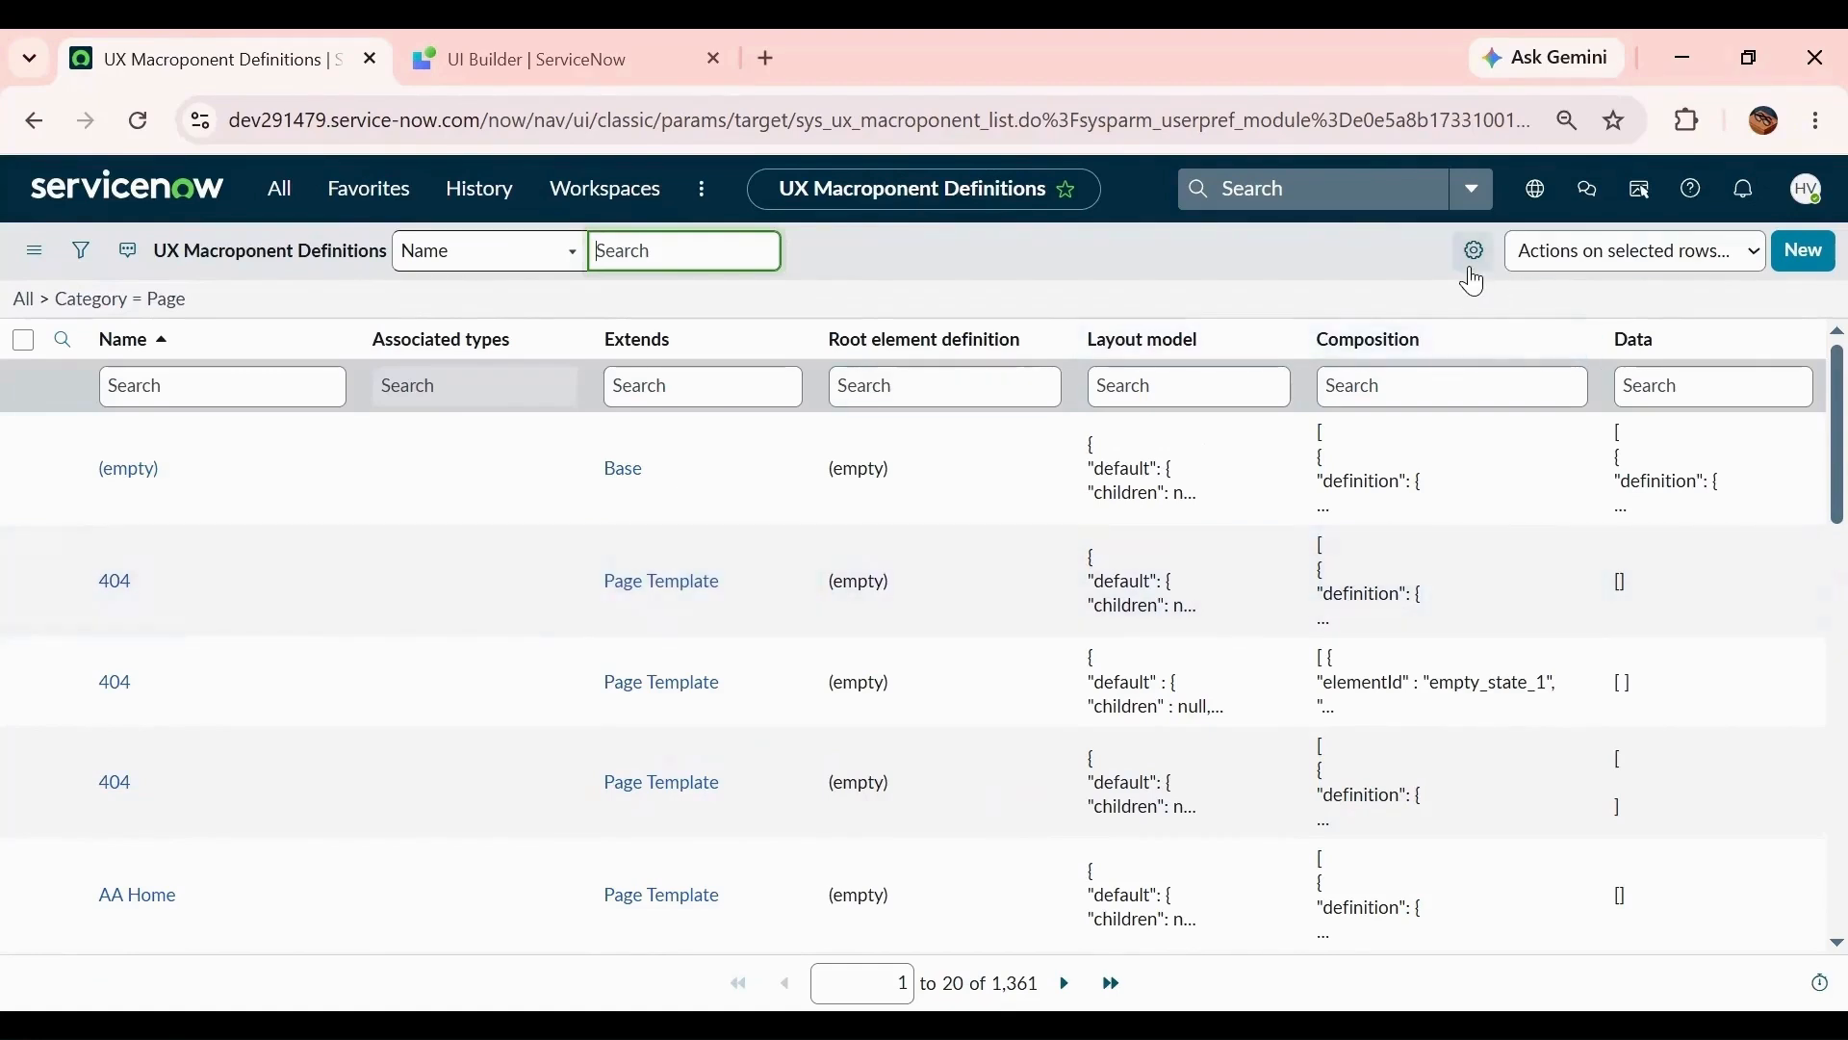
- Add the Created column to the UX Macroponent Definitions list and sort the list by Created, newest first
left_click(1474, 251)
double_click(591, 527)
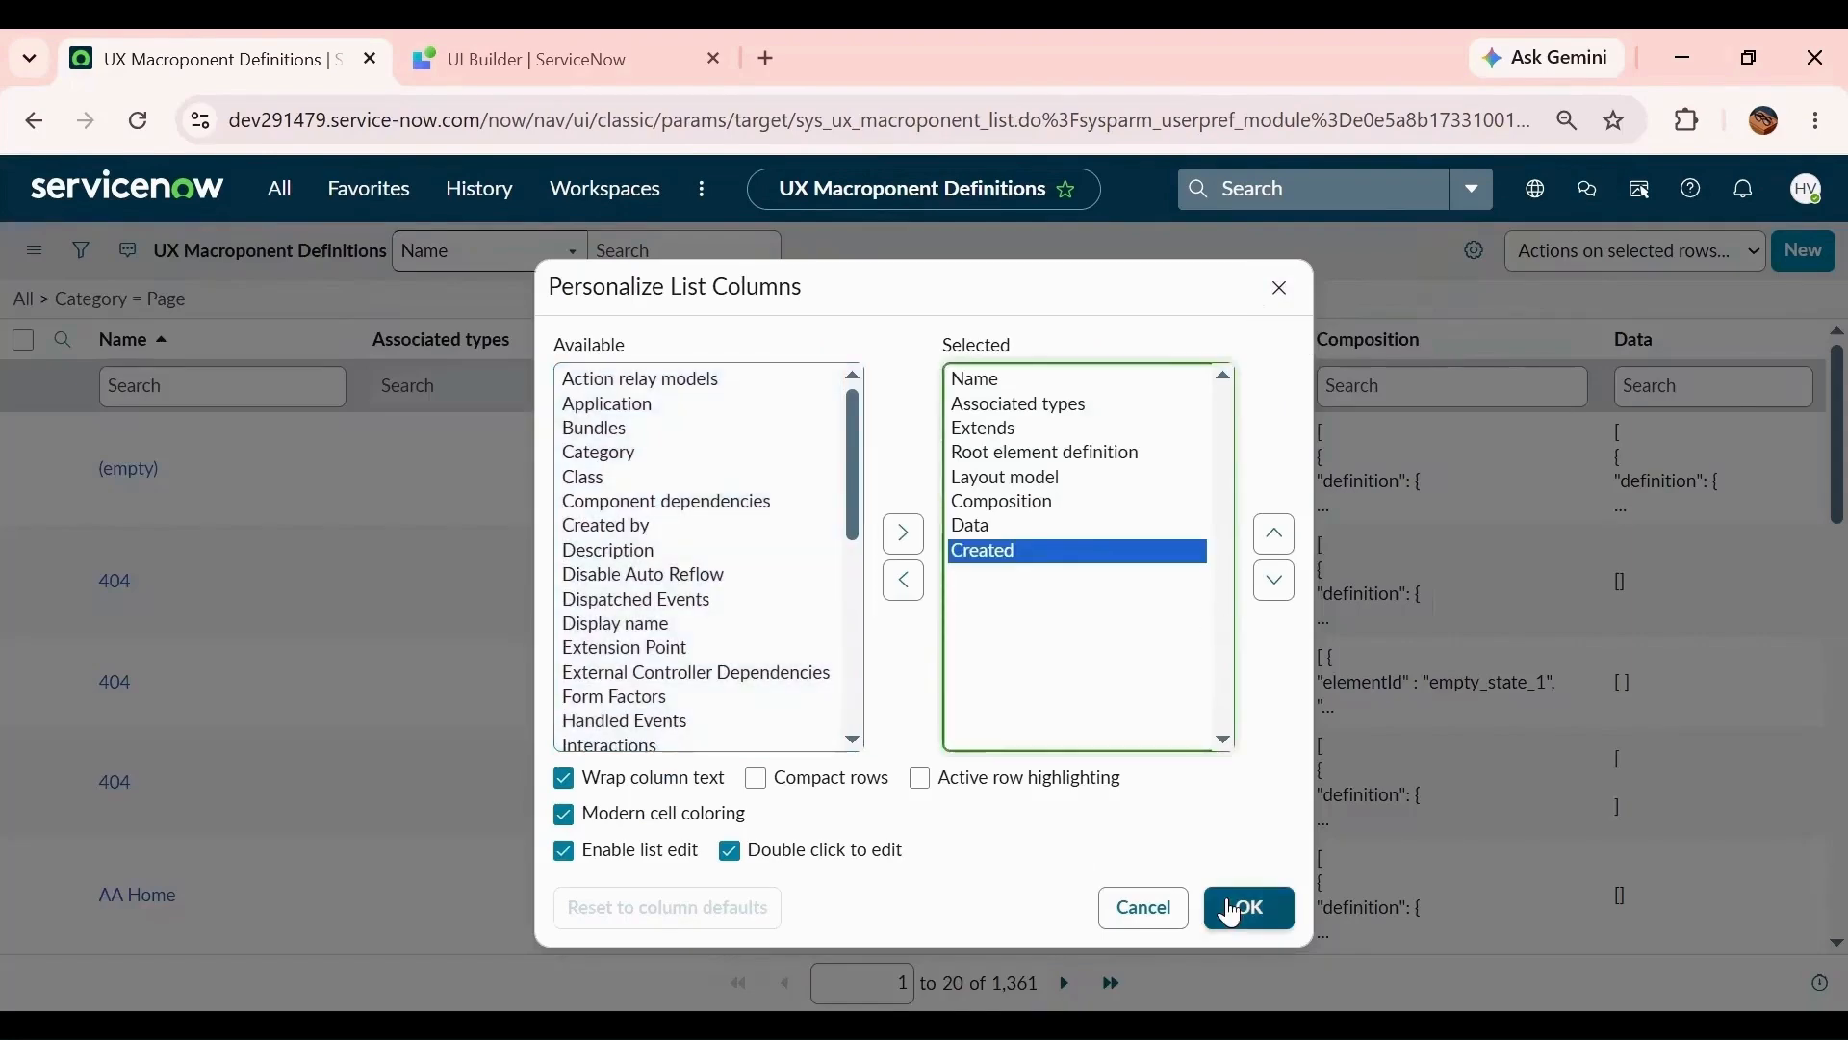
left_click(1242, 909)
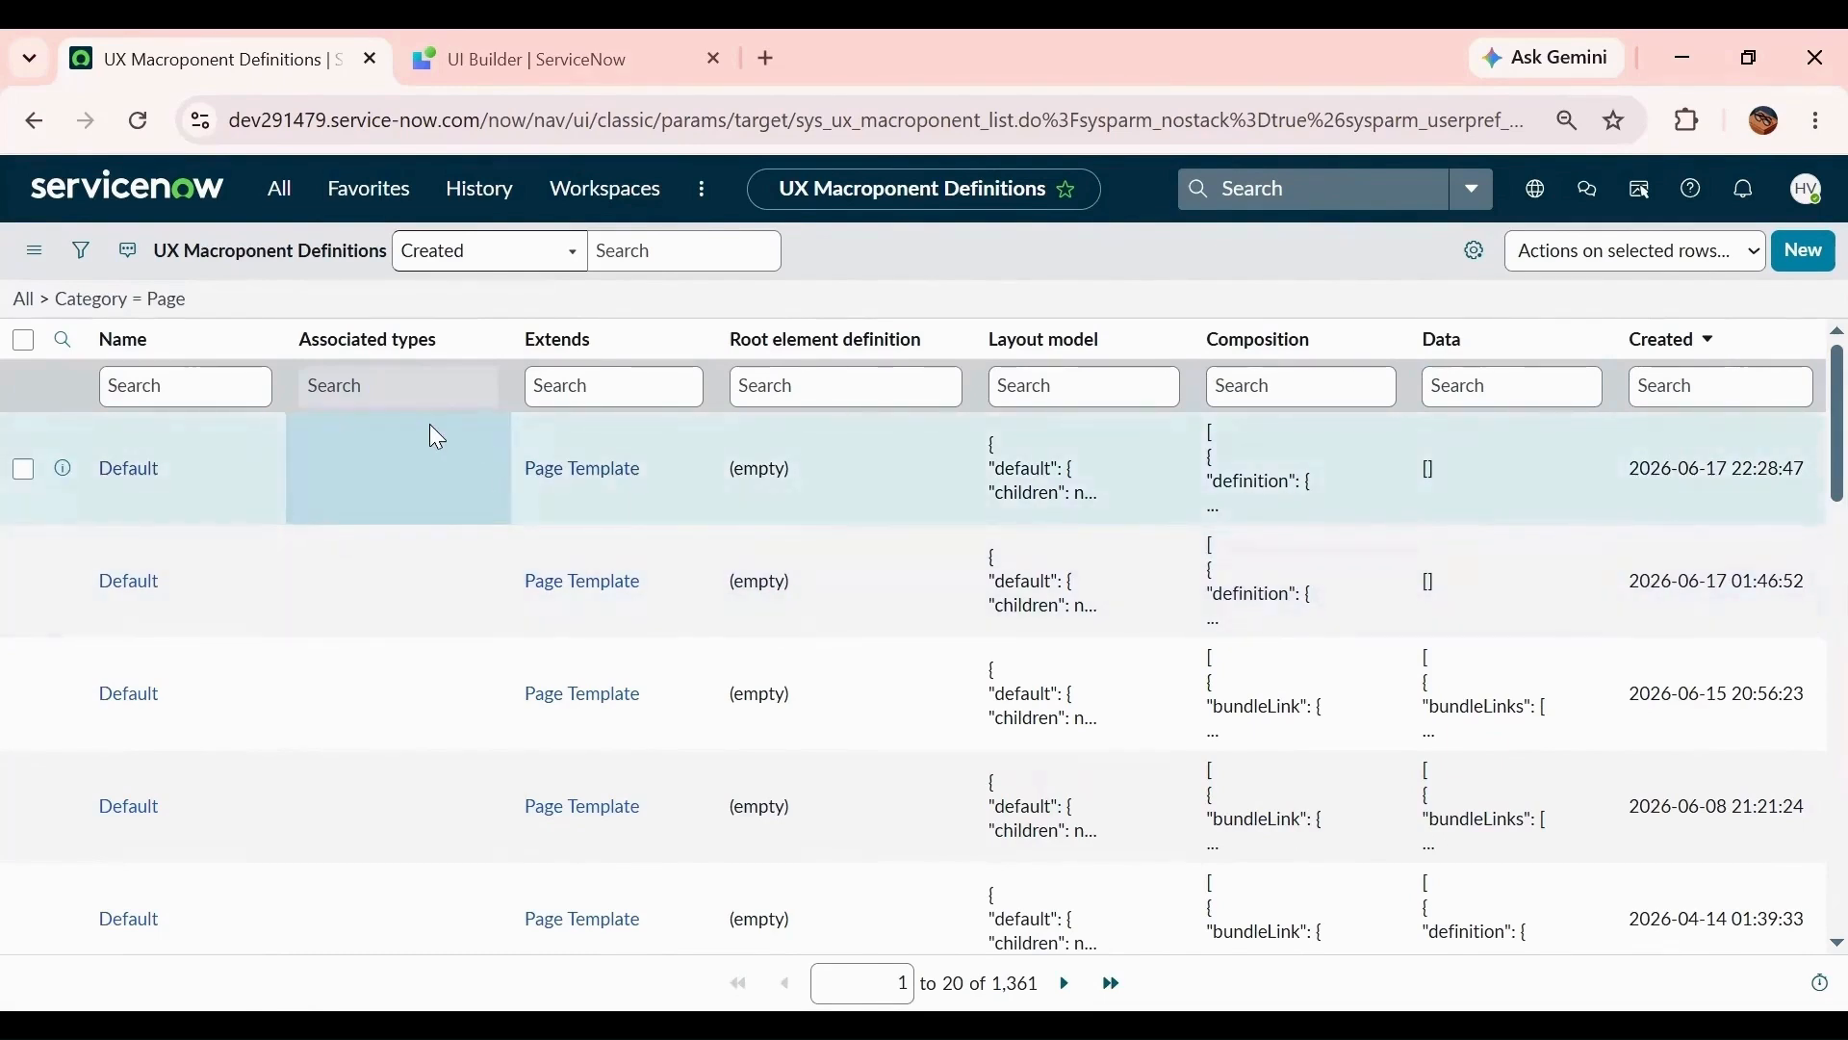
- Return to the Test experience in UI Builder, rename the Department page's Default variant as "Department default page" and save
left_click(526, 56)
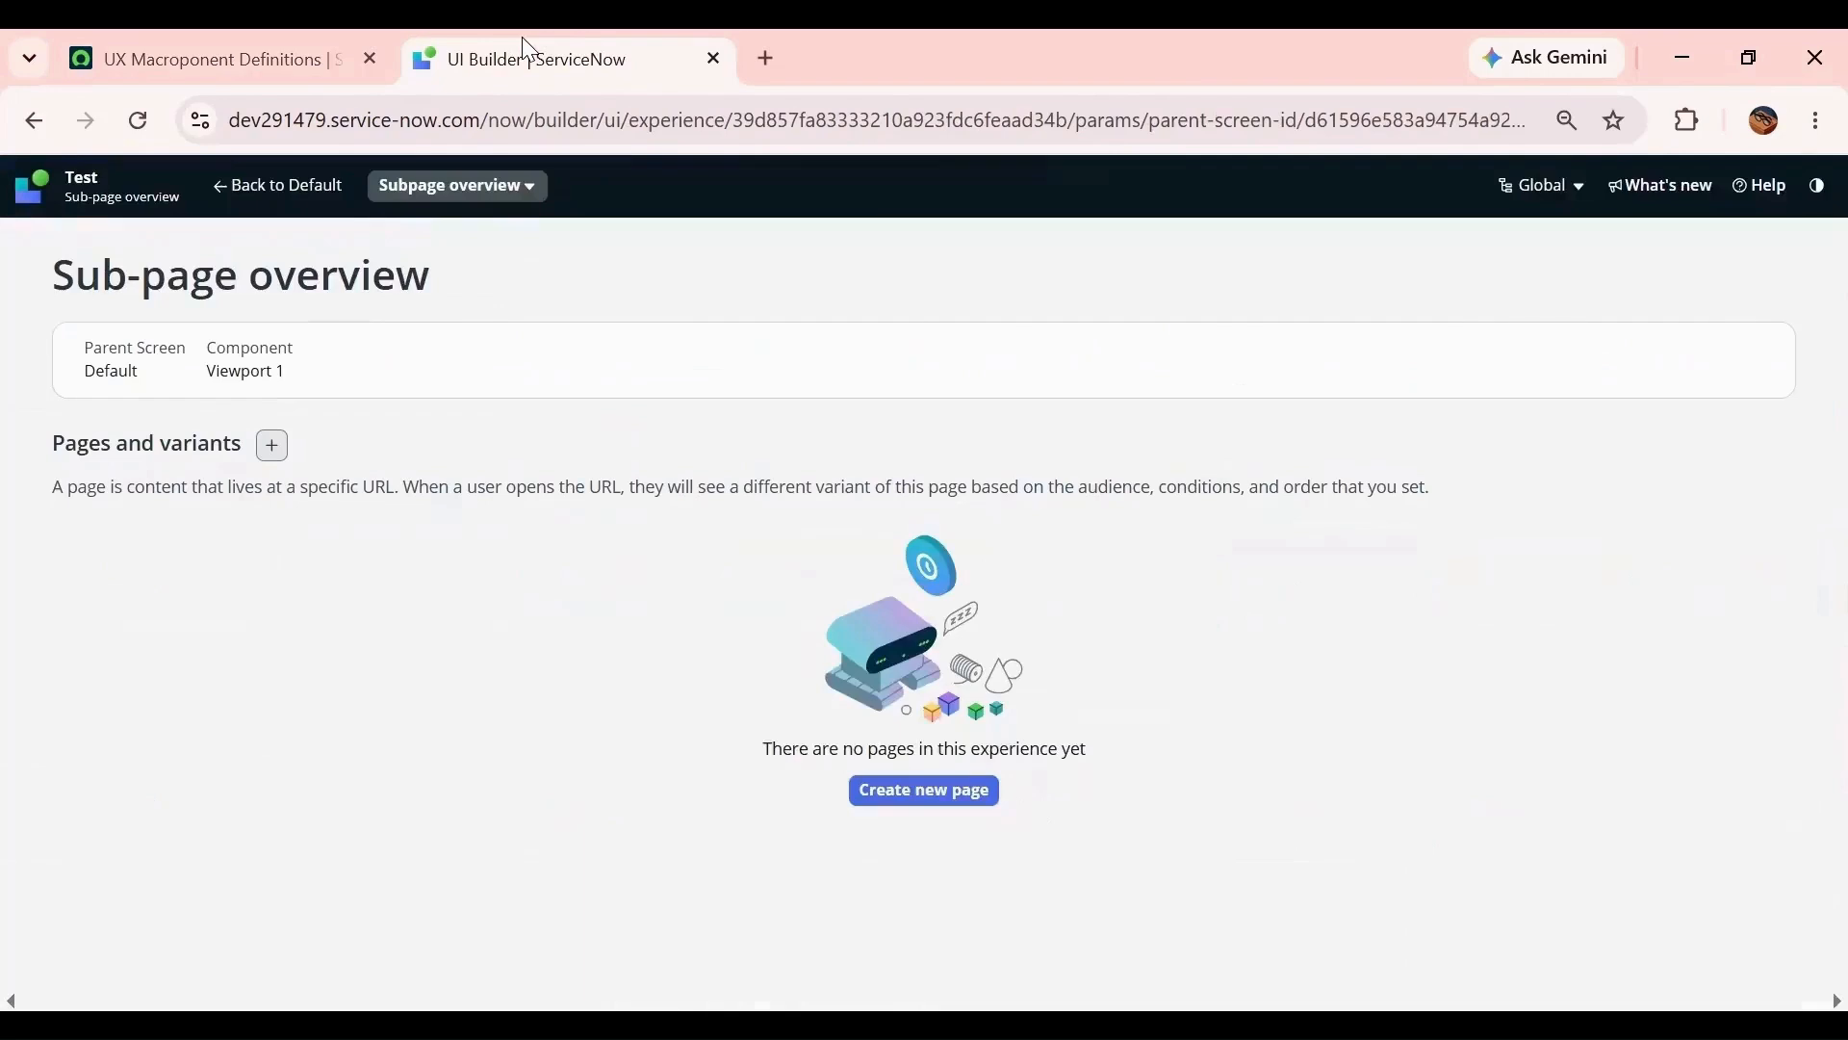
left_click(92, 206)
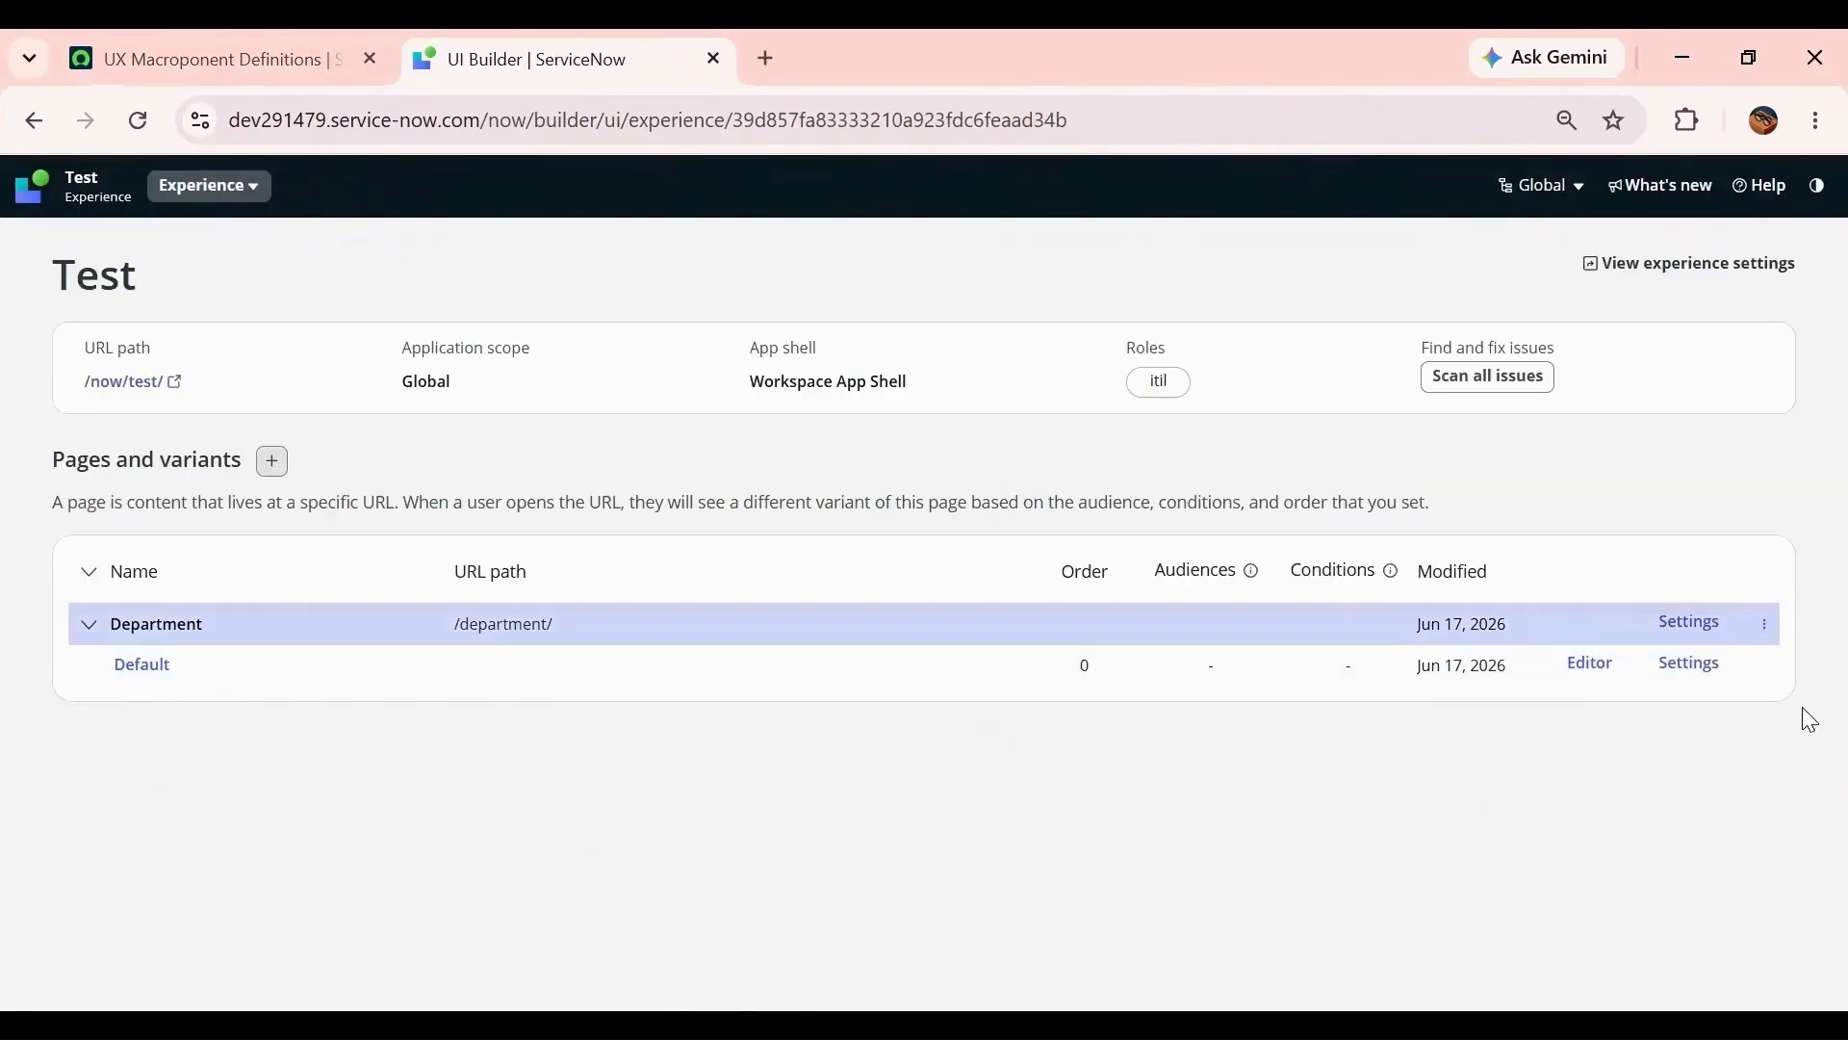
left_click(1769, 674)
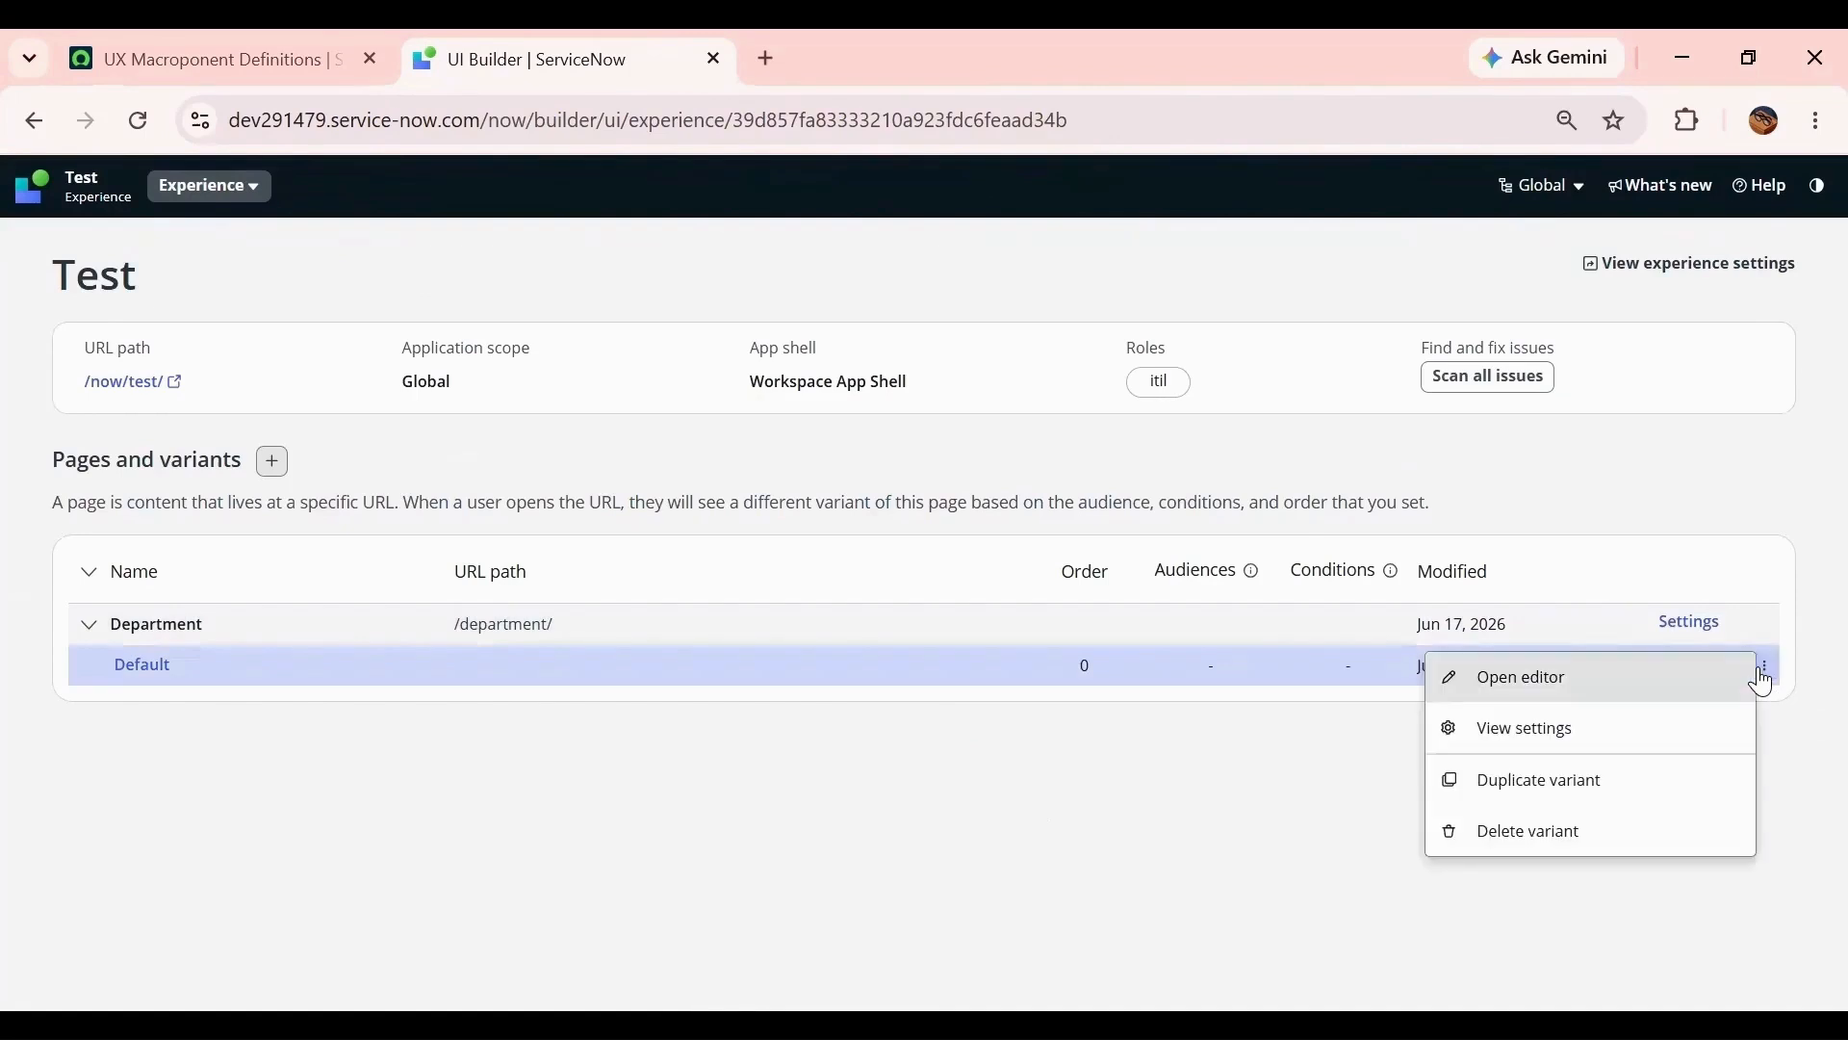
left_click(1540, 685)
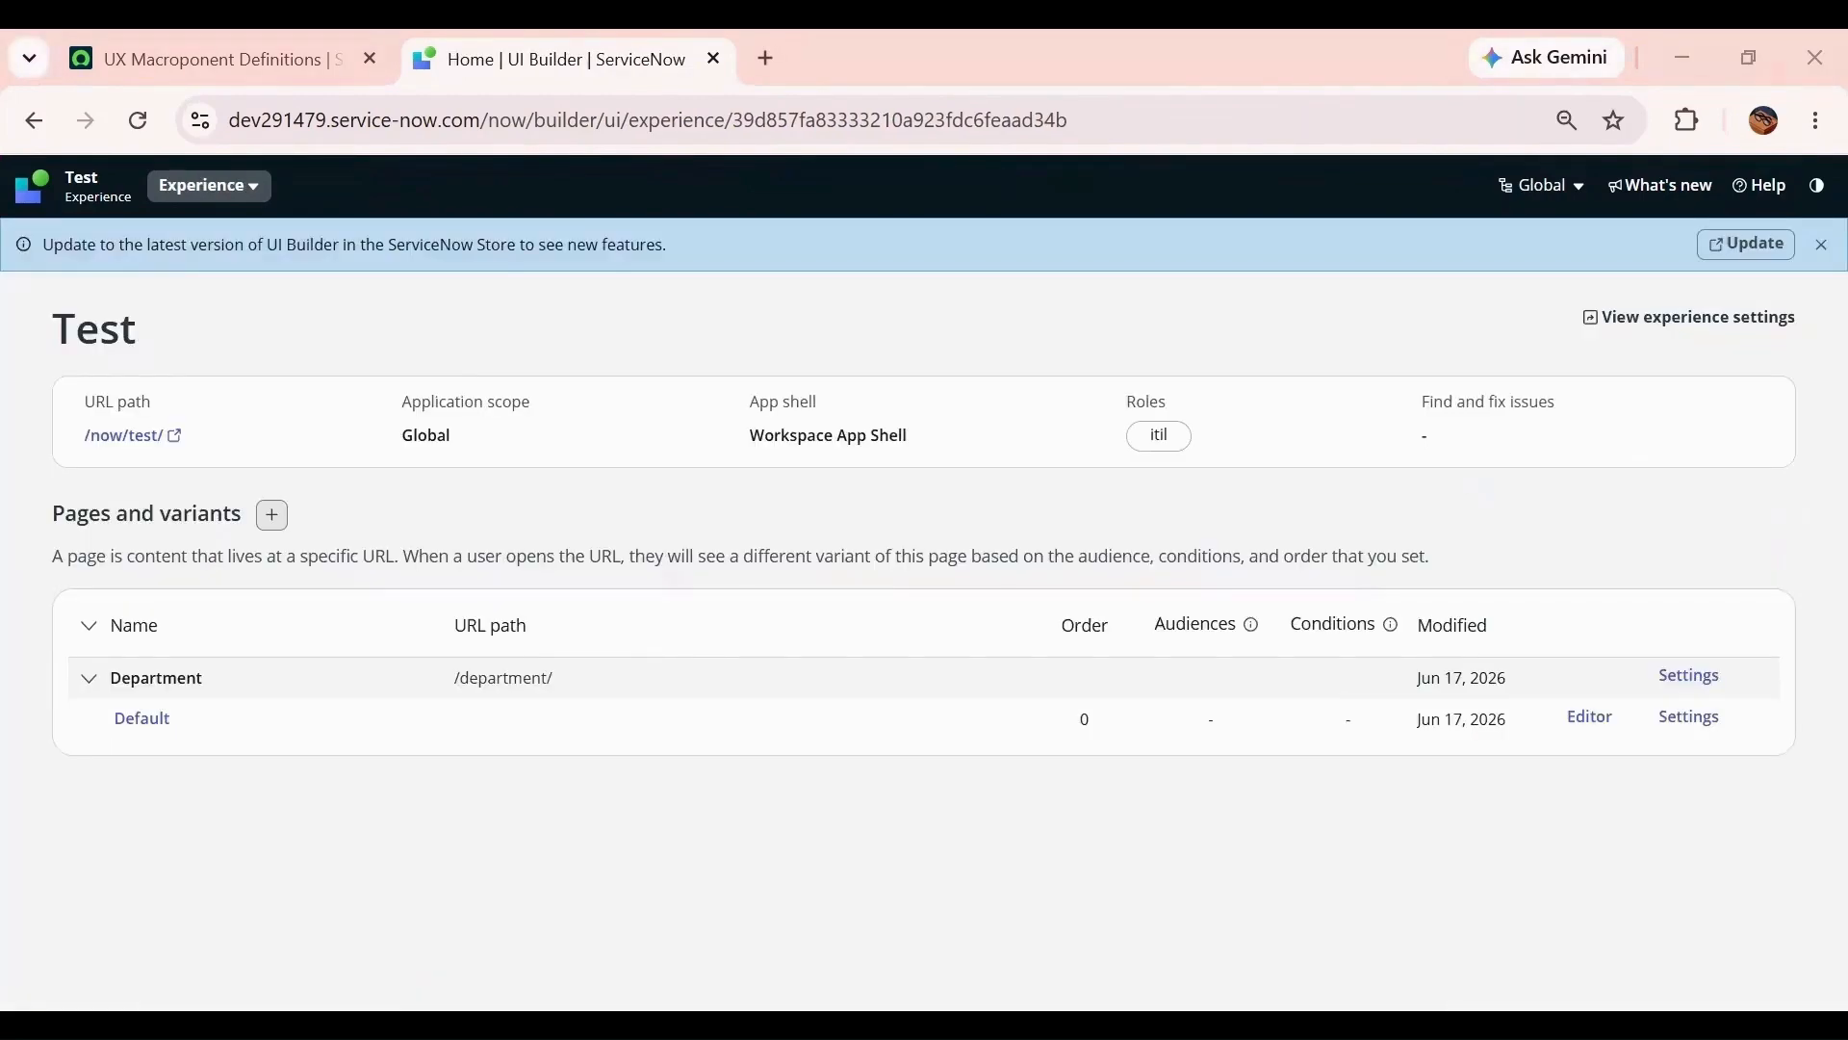
left_click(1689, 716)
double_click(668, 528)
key("BackSpace")
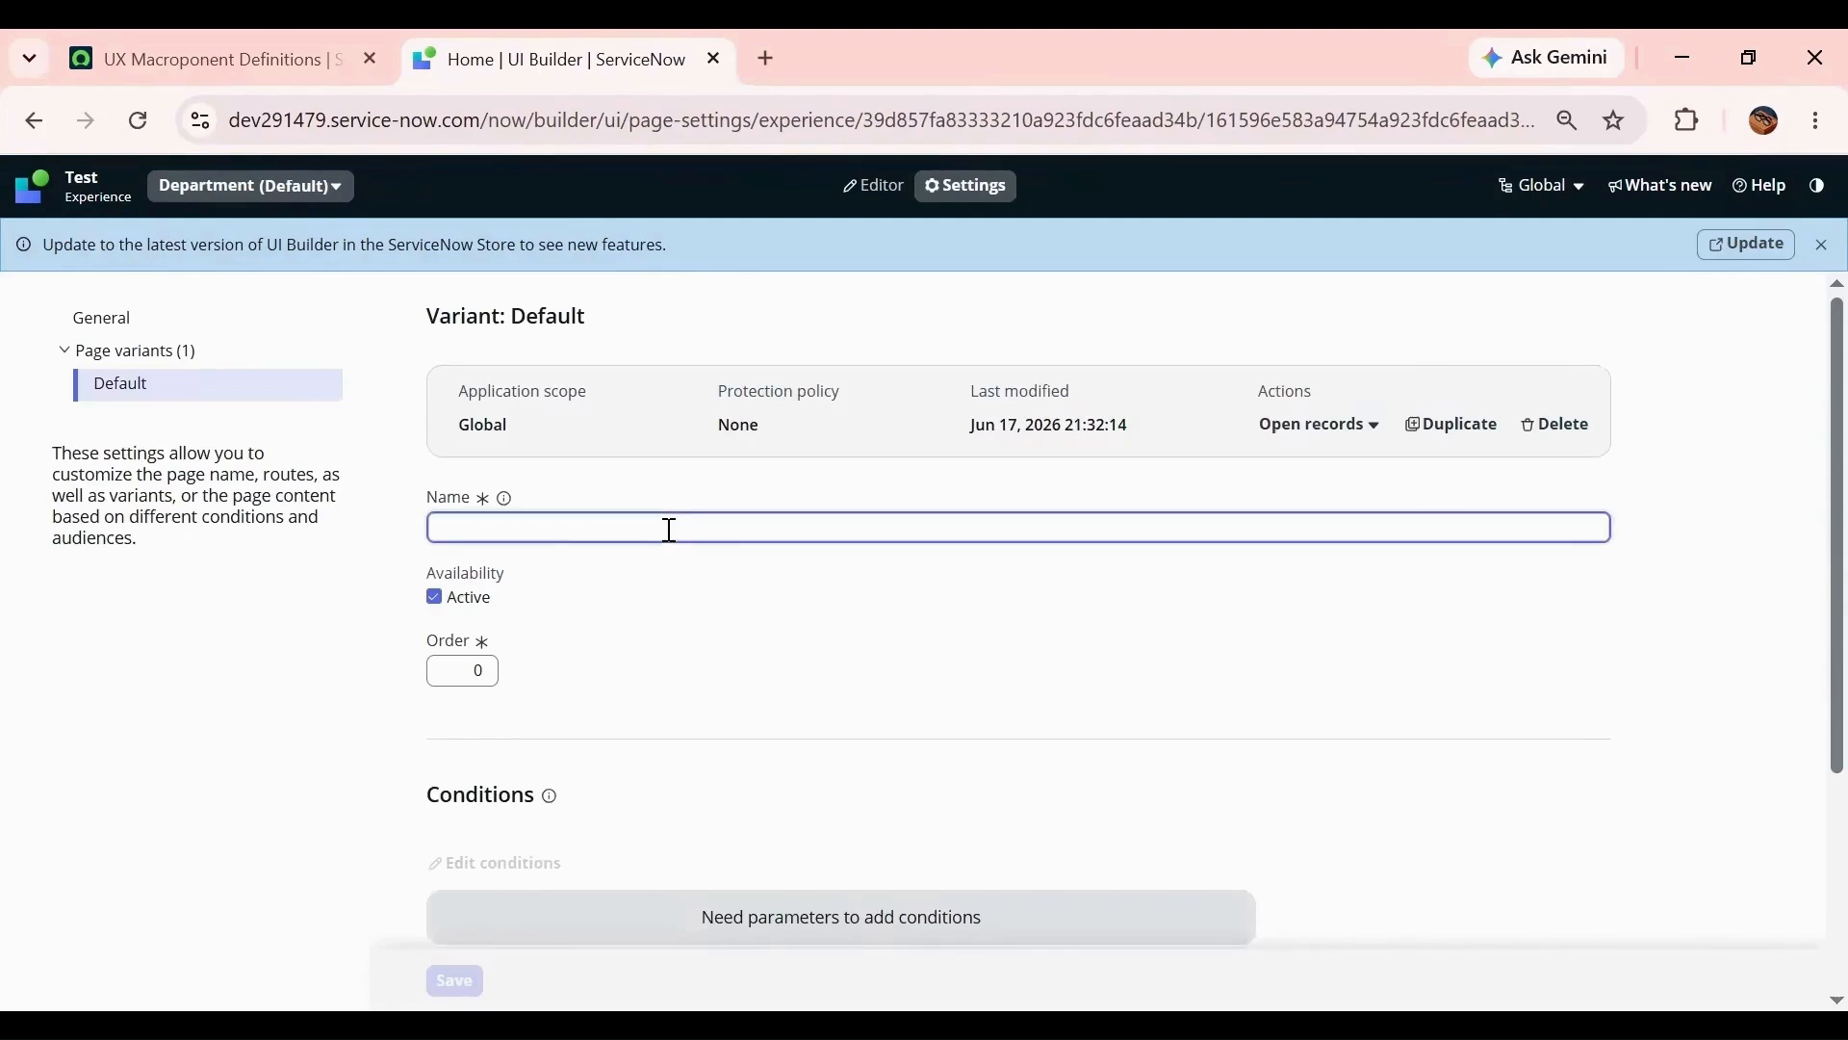
type("Department")
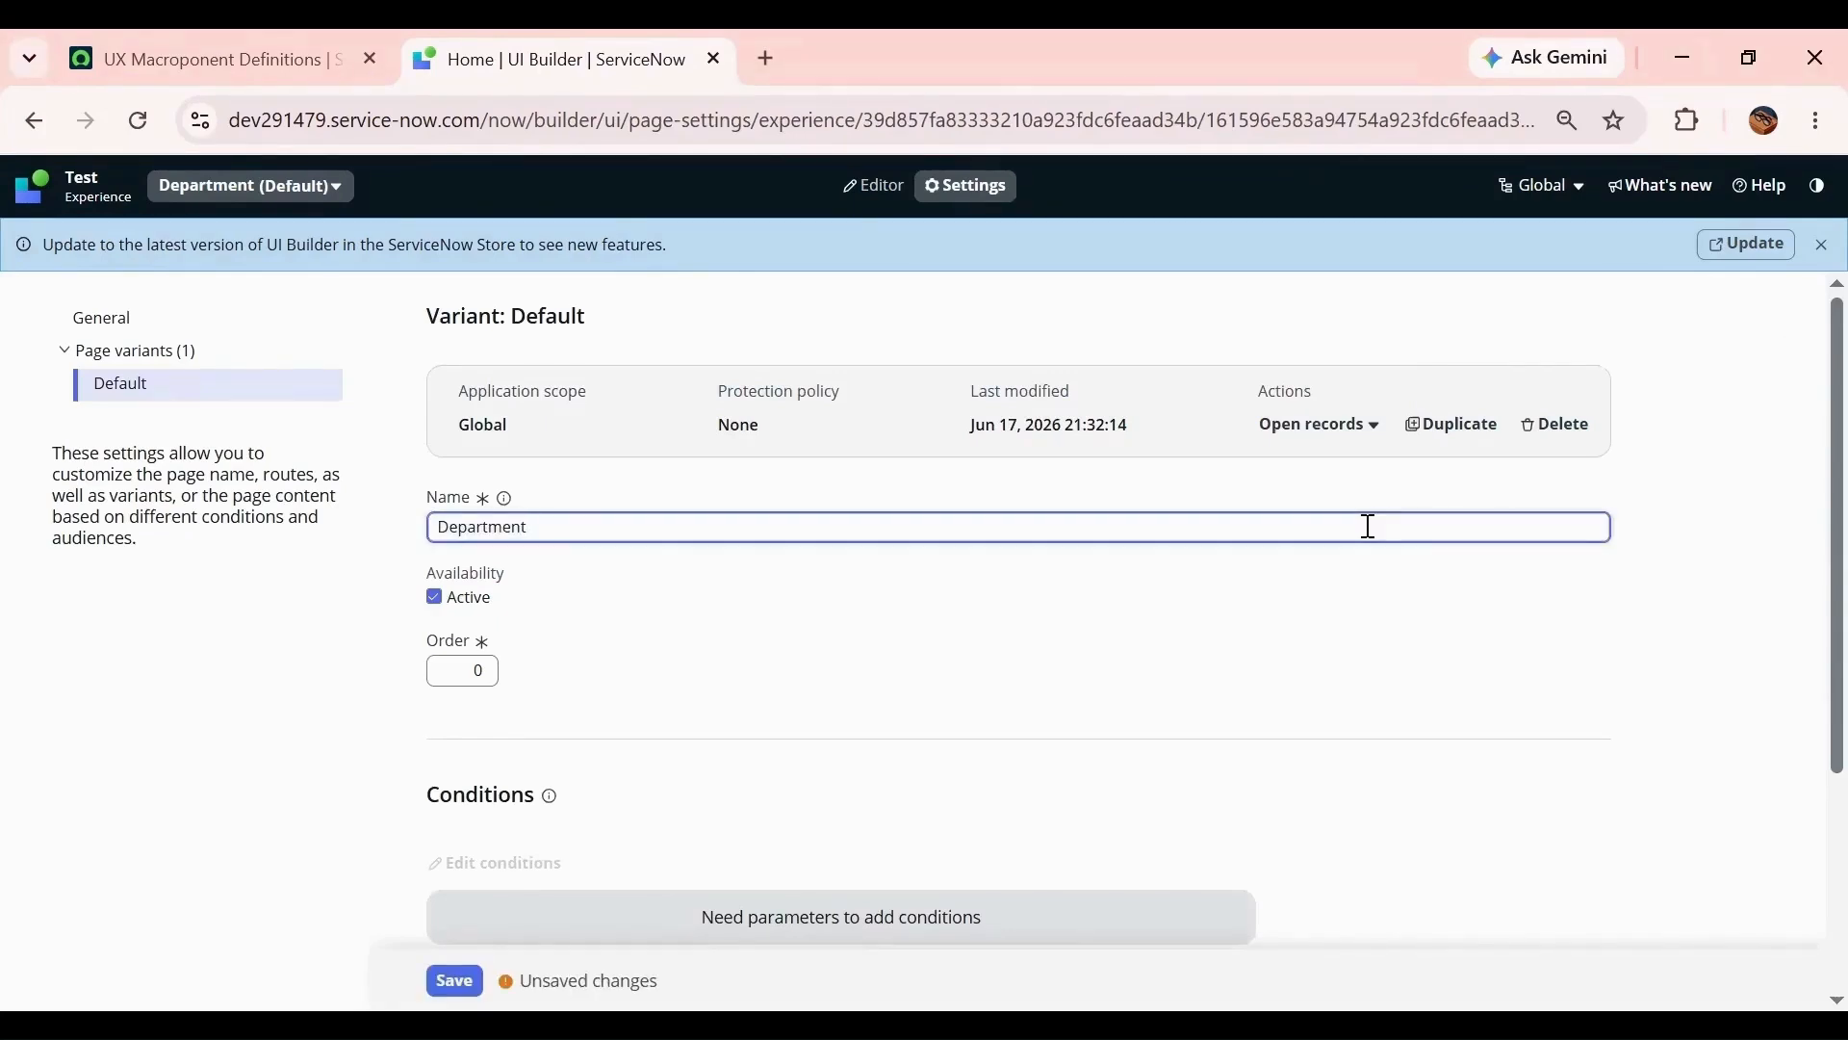
type(" default page")
key("ctrl+s")
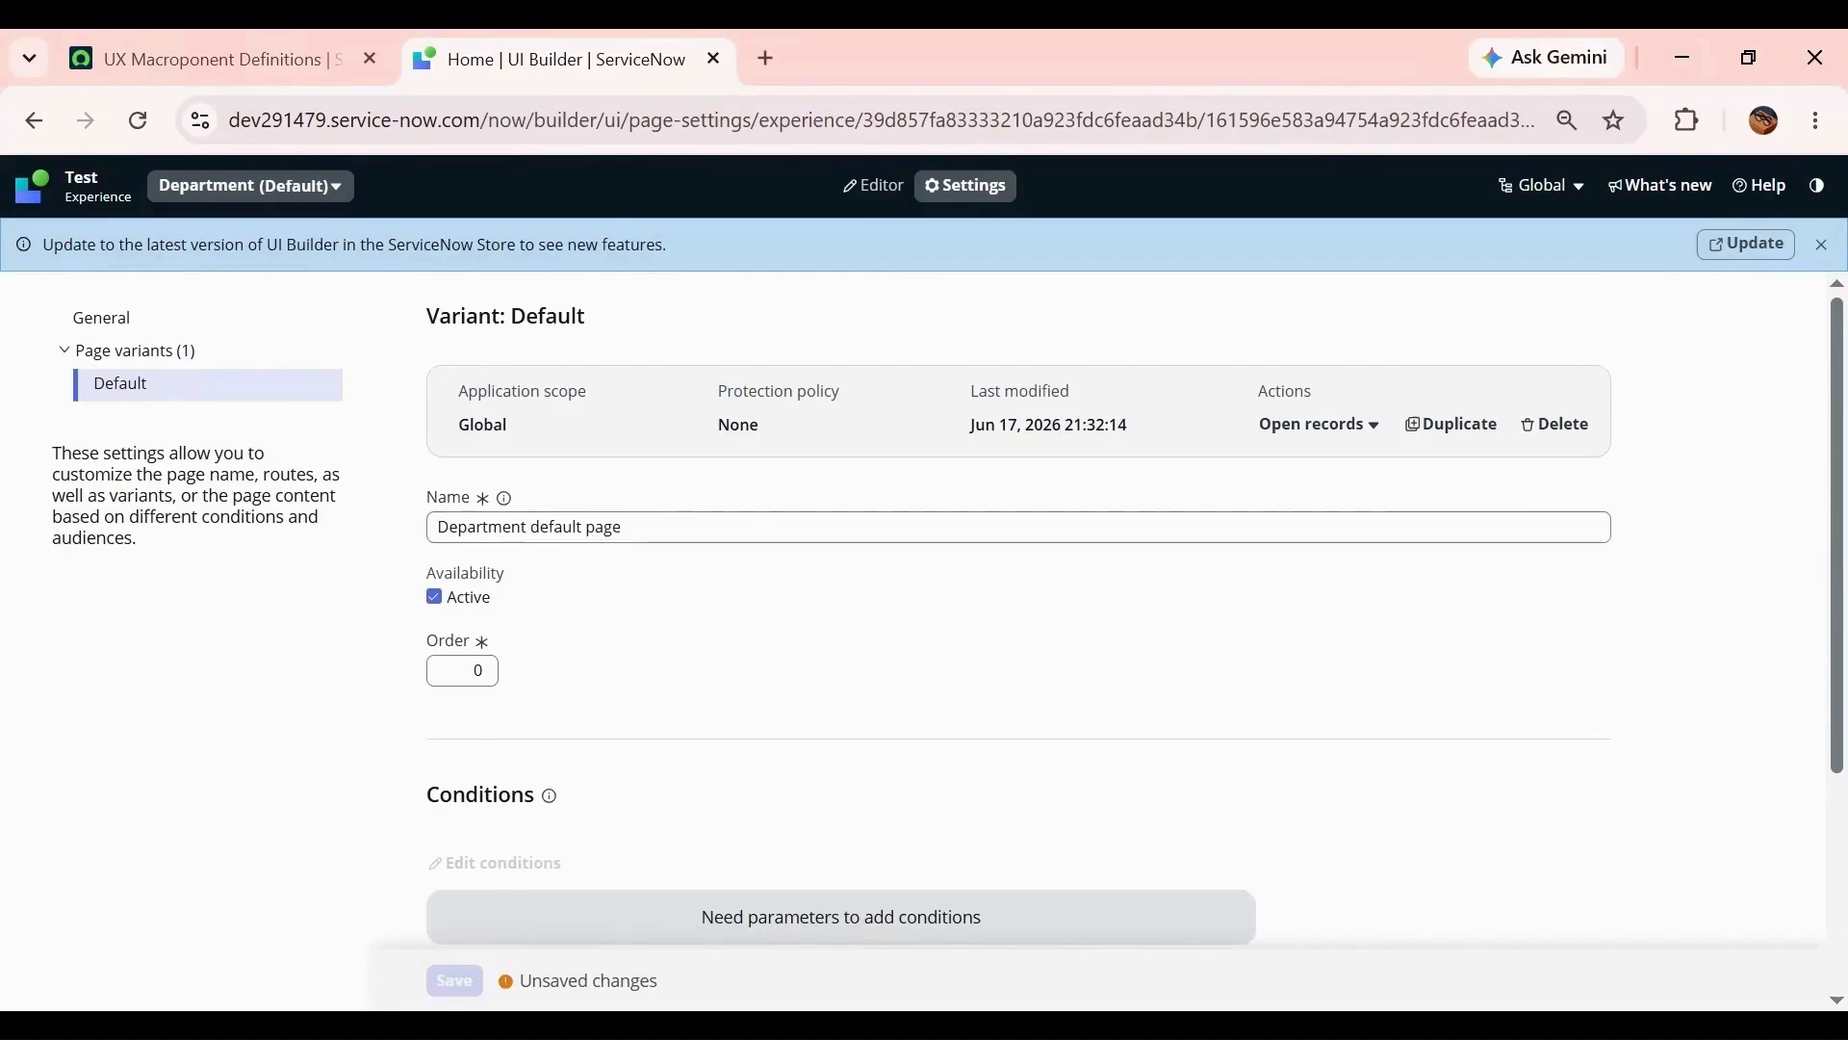
- Switch to the macroponent list, open the Department default page record and examine its Layout model
left_click(224, 56)
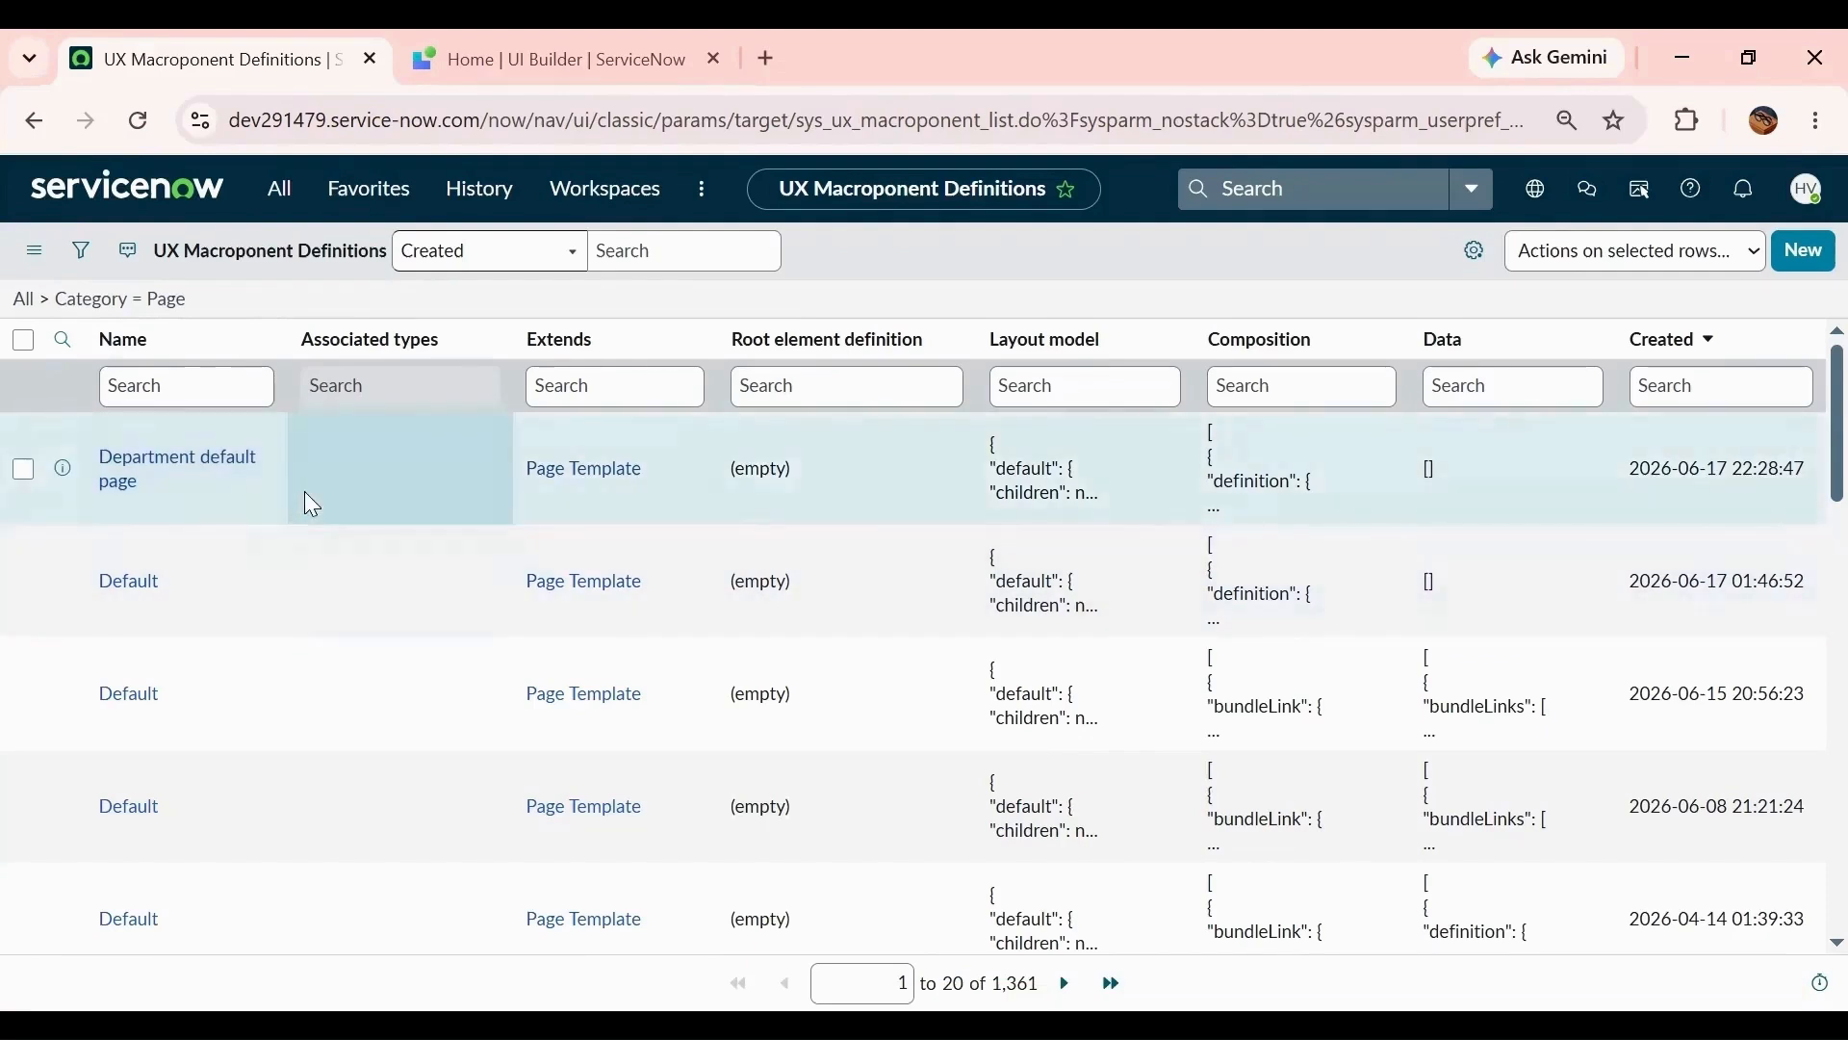
left_click(173, 469)
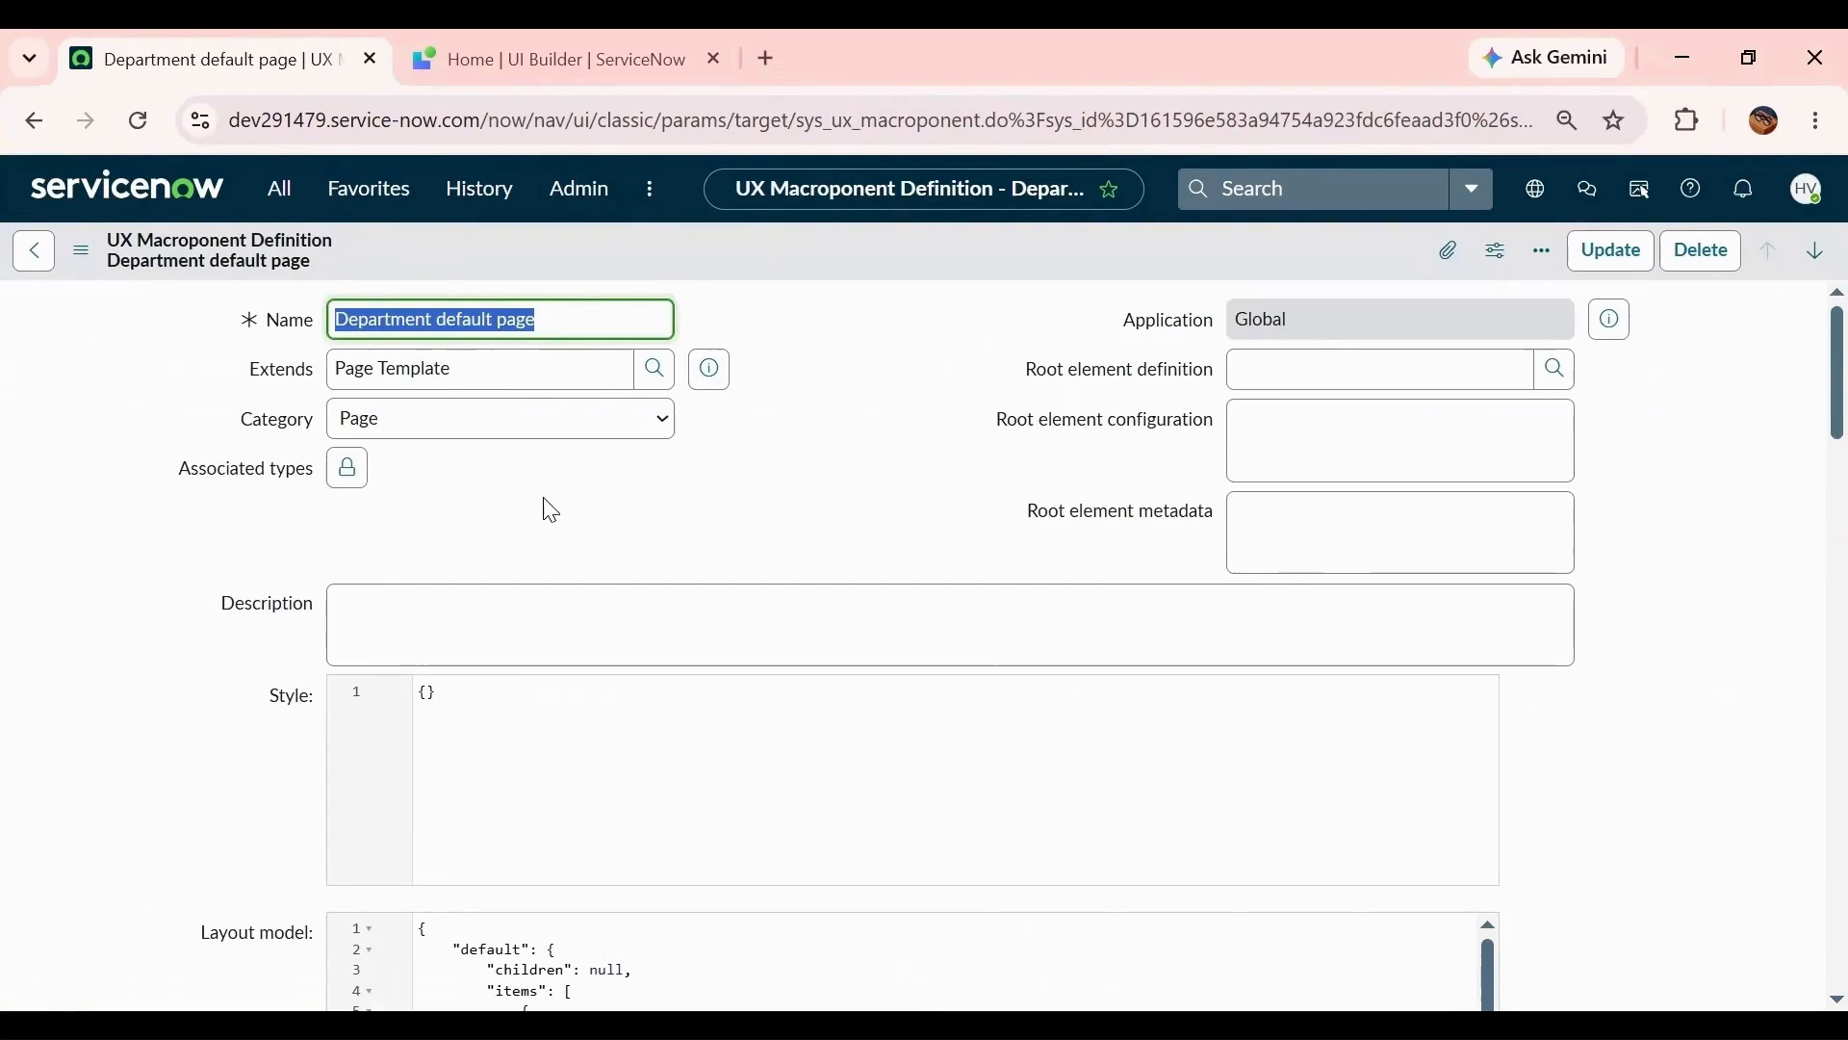
scroll(705, 705, "down", 6)
scroll(603, 648, "up", 4)
scroll(605, 650, "down", 1)
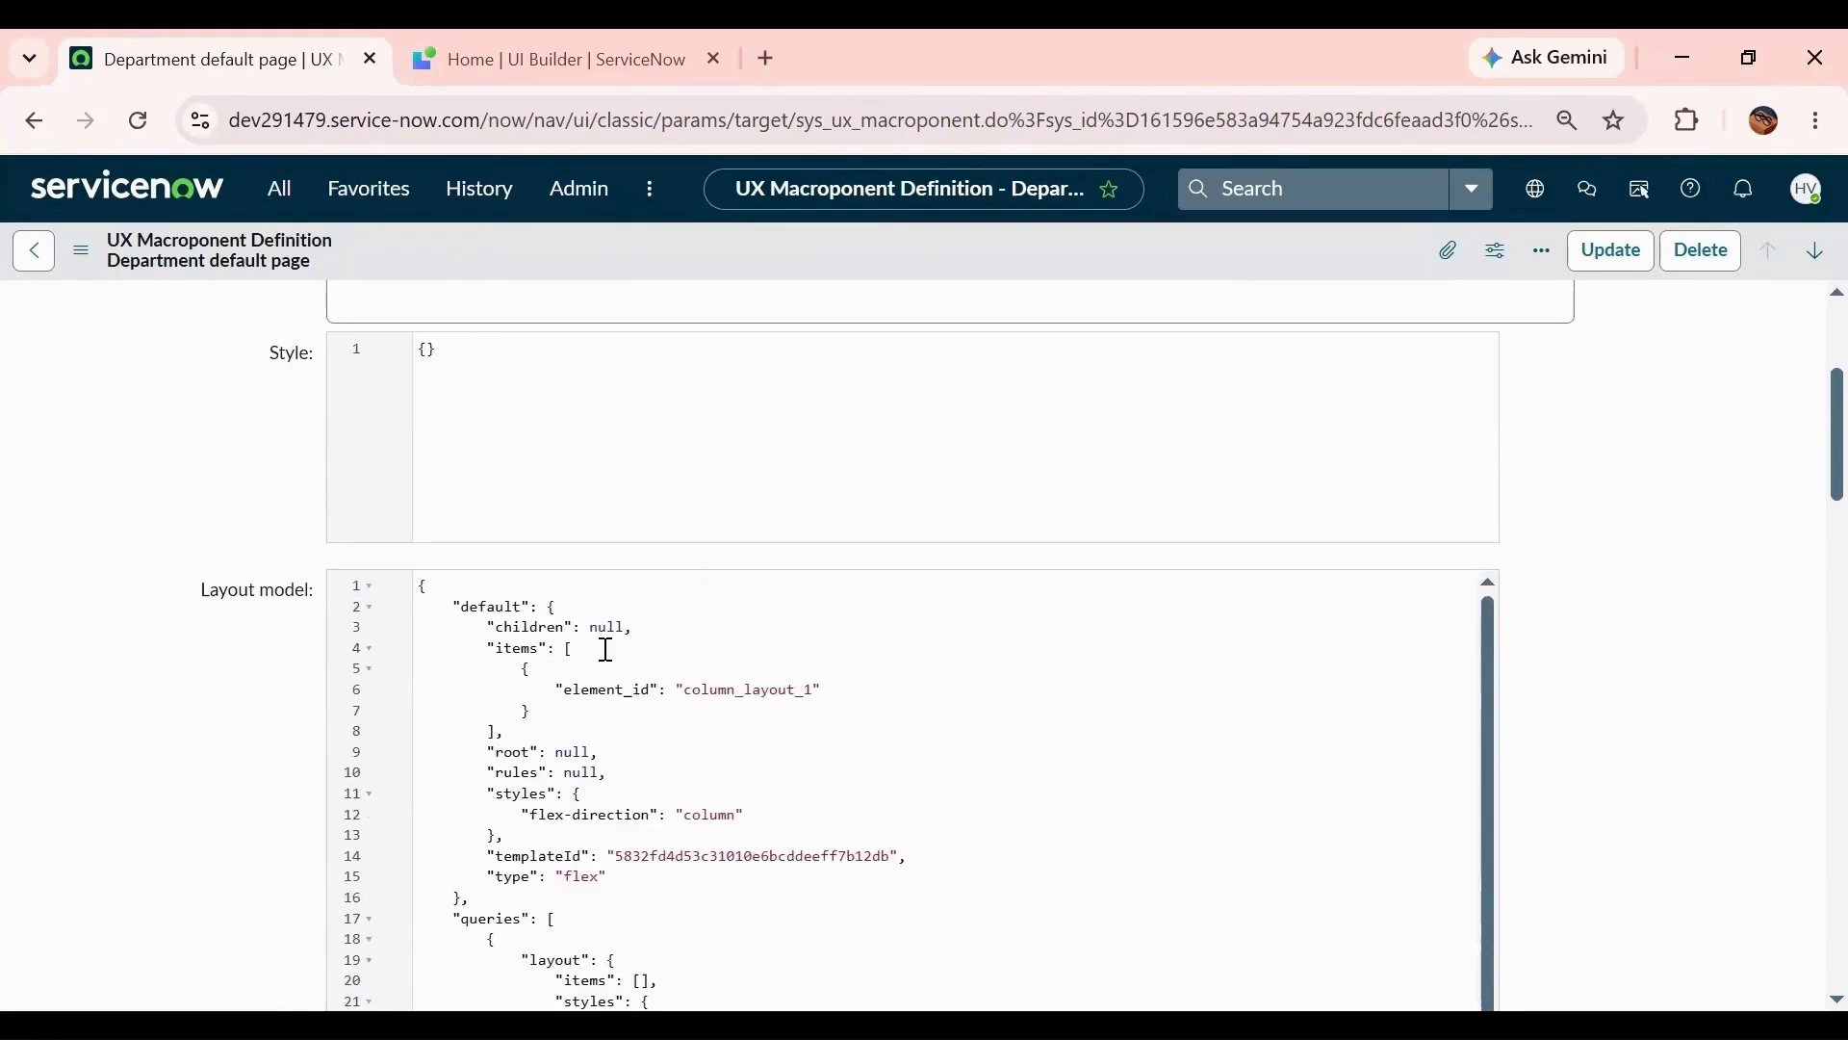
scroll(197, 621, "down", 3)
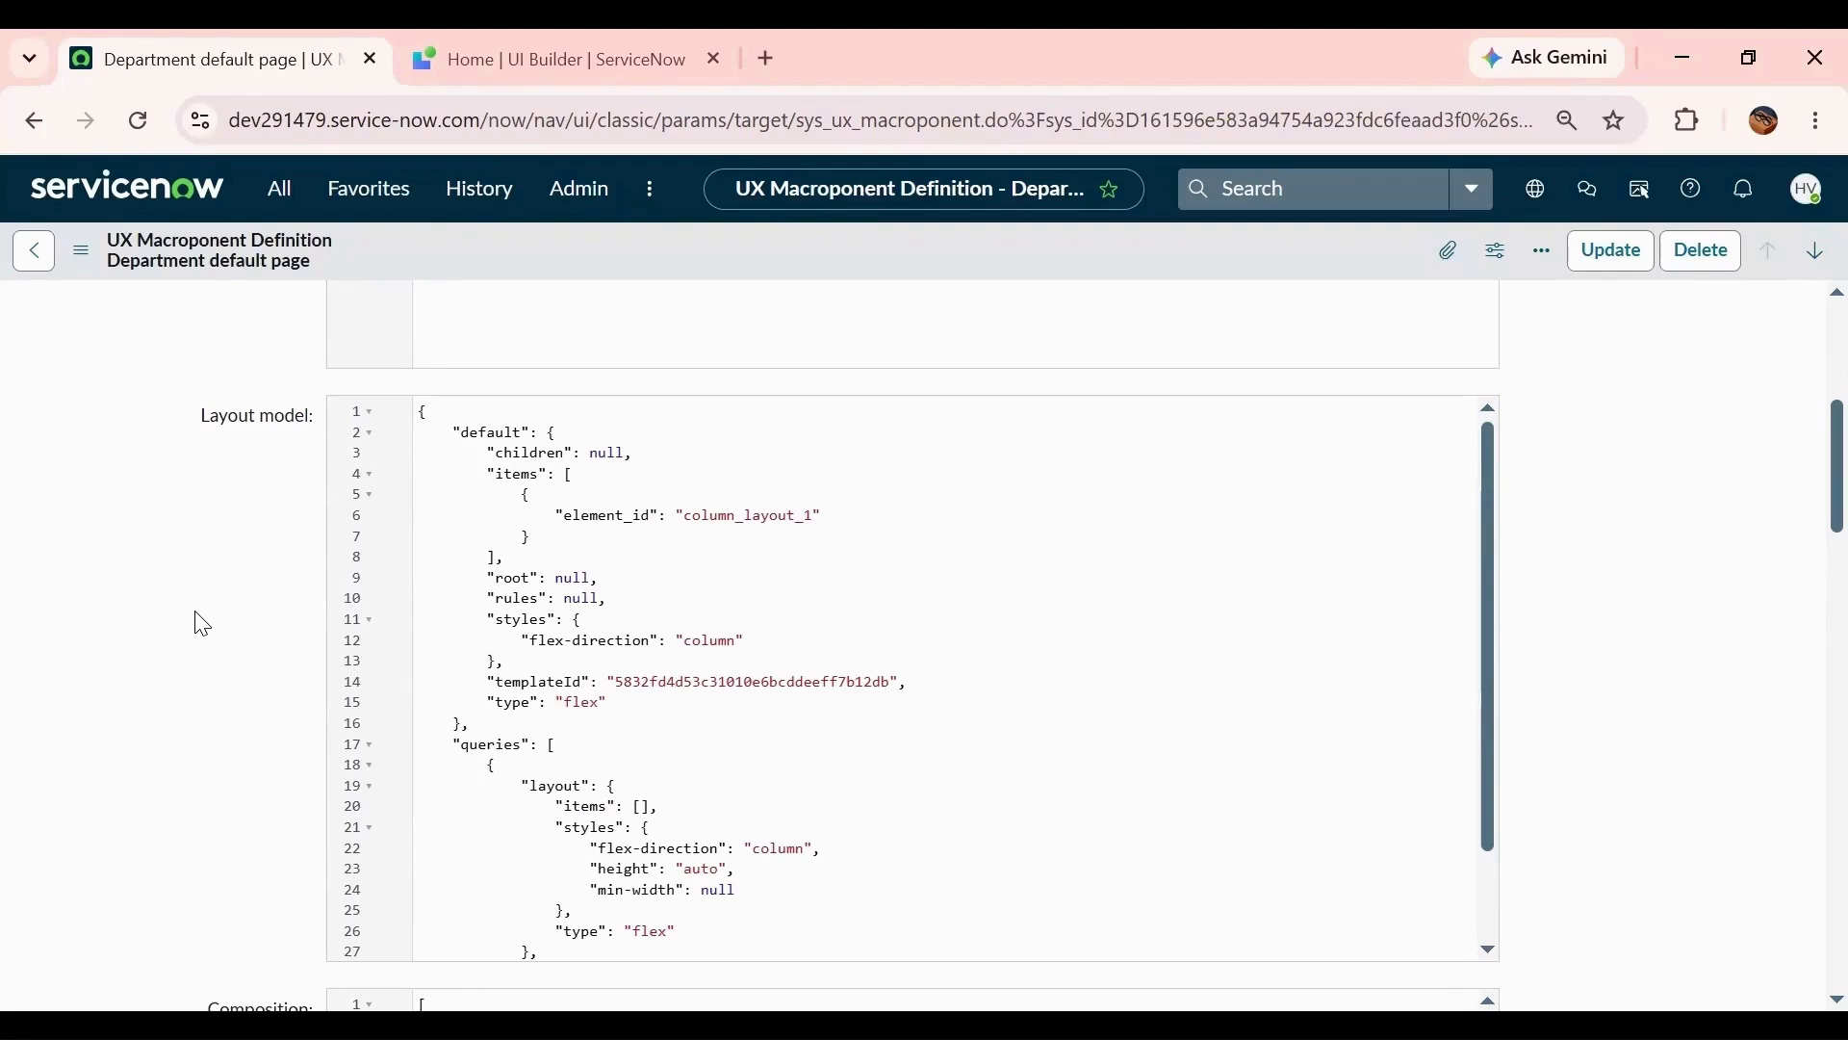
scroll(520, 759, "down", 2)
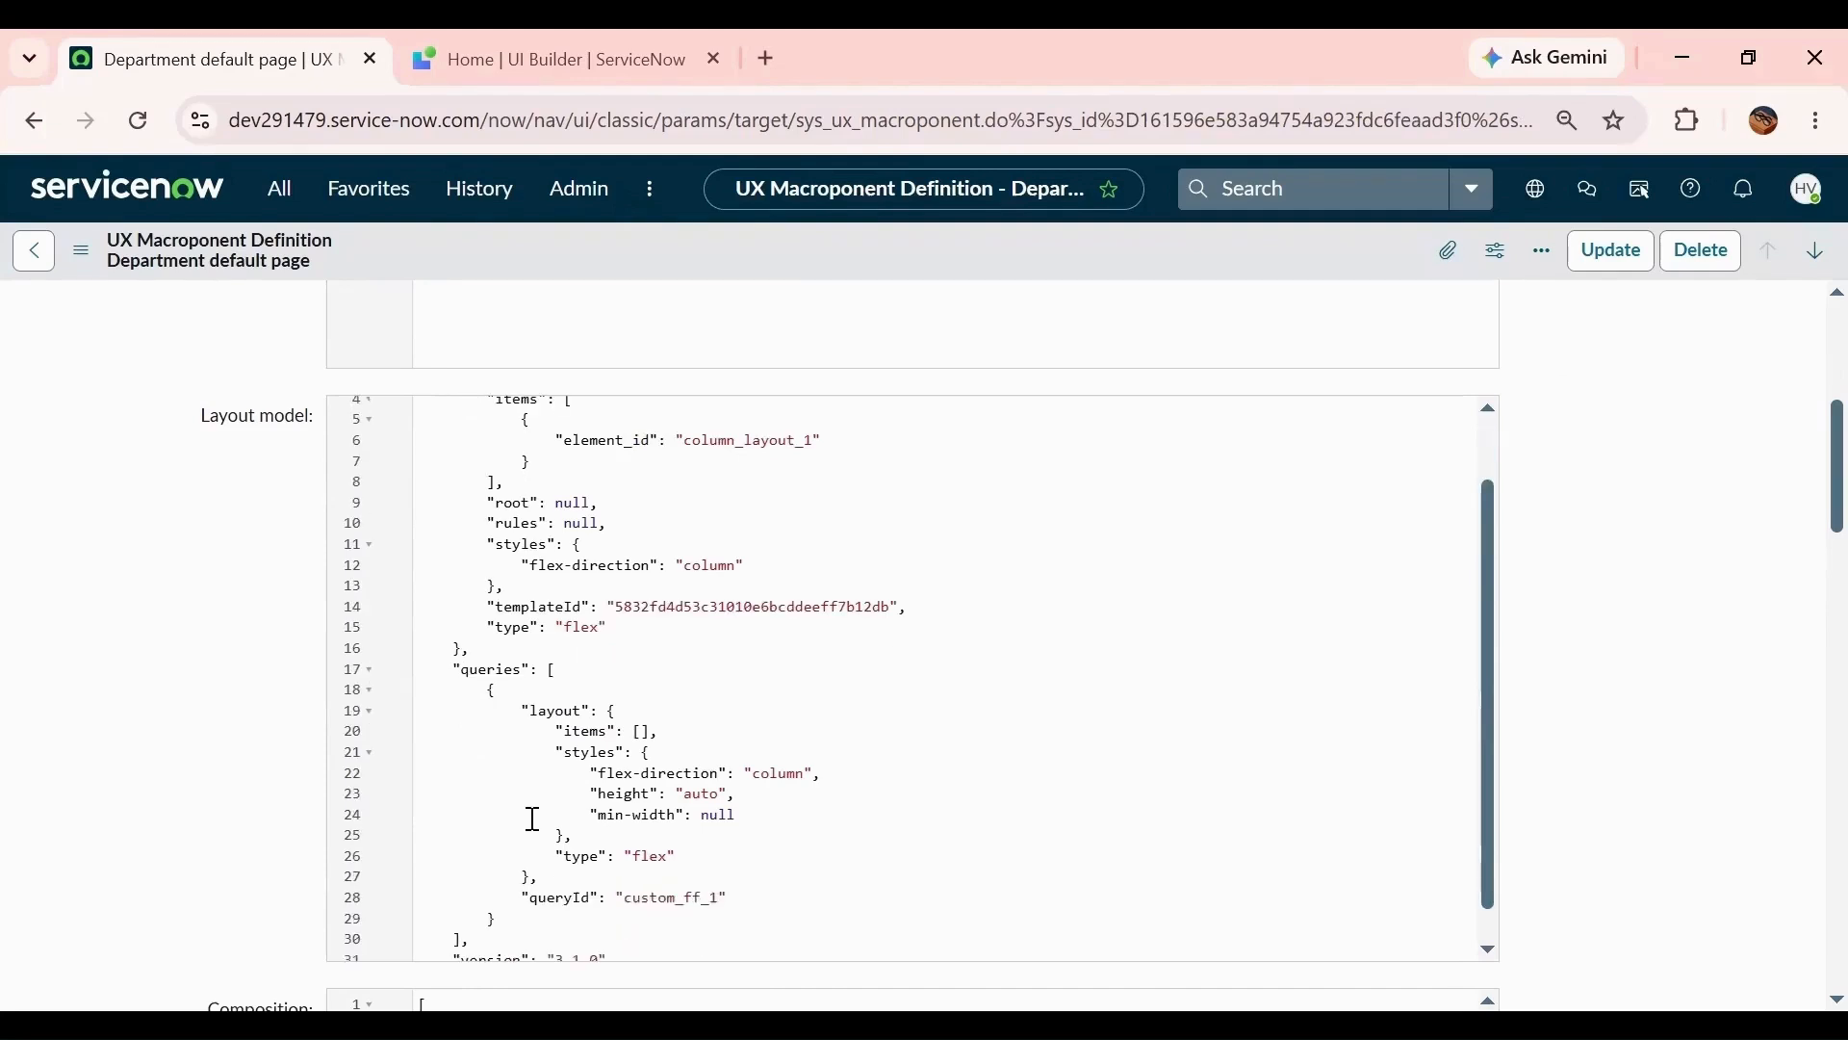
scroll(533, 820, "down", 1)
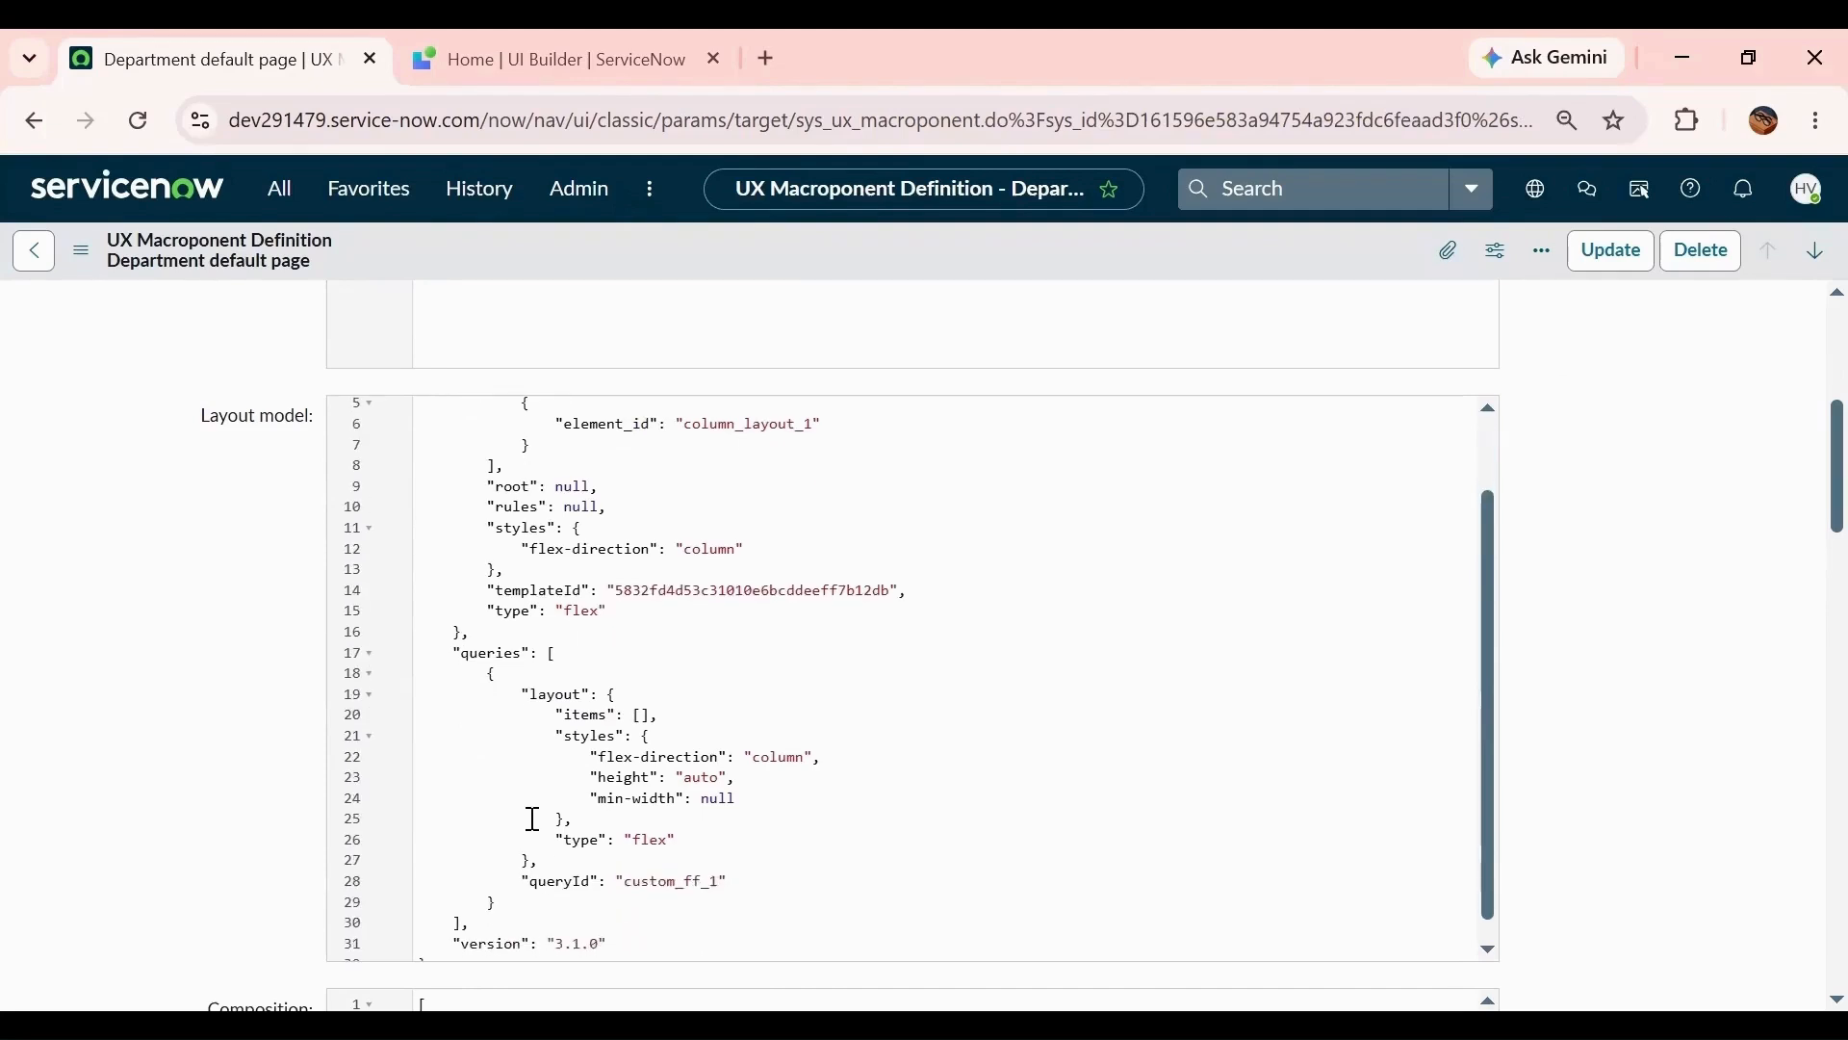
scroll(534, 819, "down", 2)
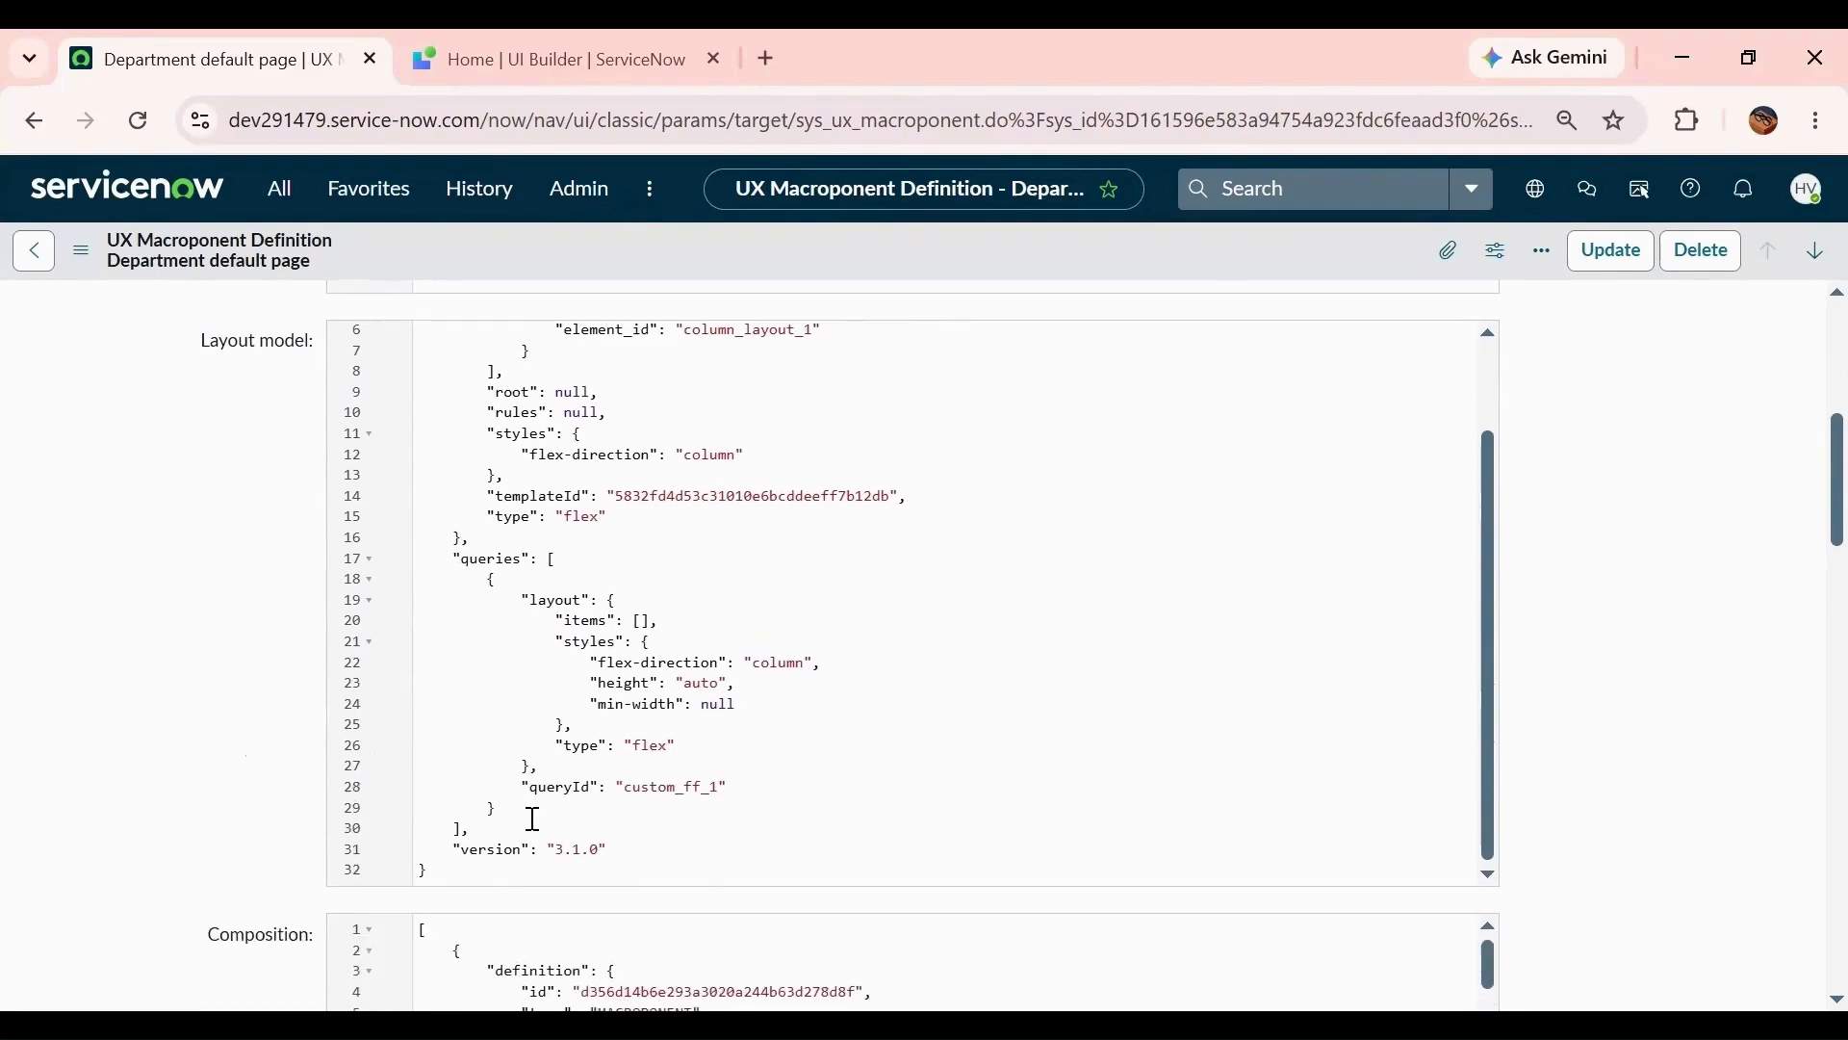
- Examine the Composition code of the Department default page record
scroll(533, 820, "down", 6)
scroll(214, 857, "down", 3)
scroll(612, 724, "down", 2)
scroll(612, 724, "down", 5)
scroll(612, 724, "down", 2)
scroll(224, 736, "down", 2)
scroll(474, 709, "down", 10)
scroll(478, 712, "up", 20)
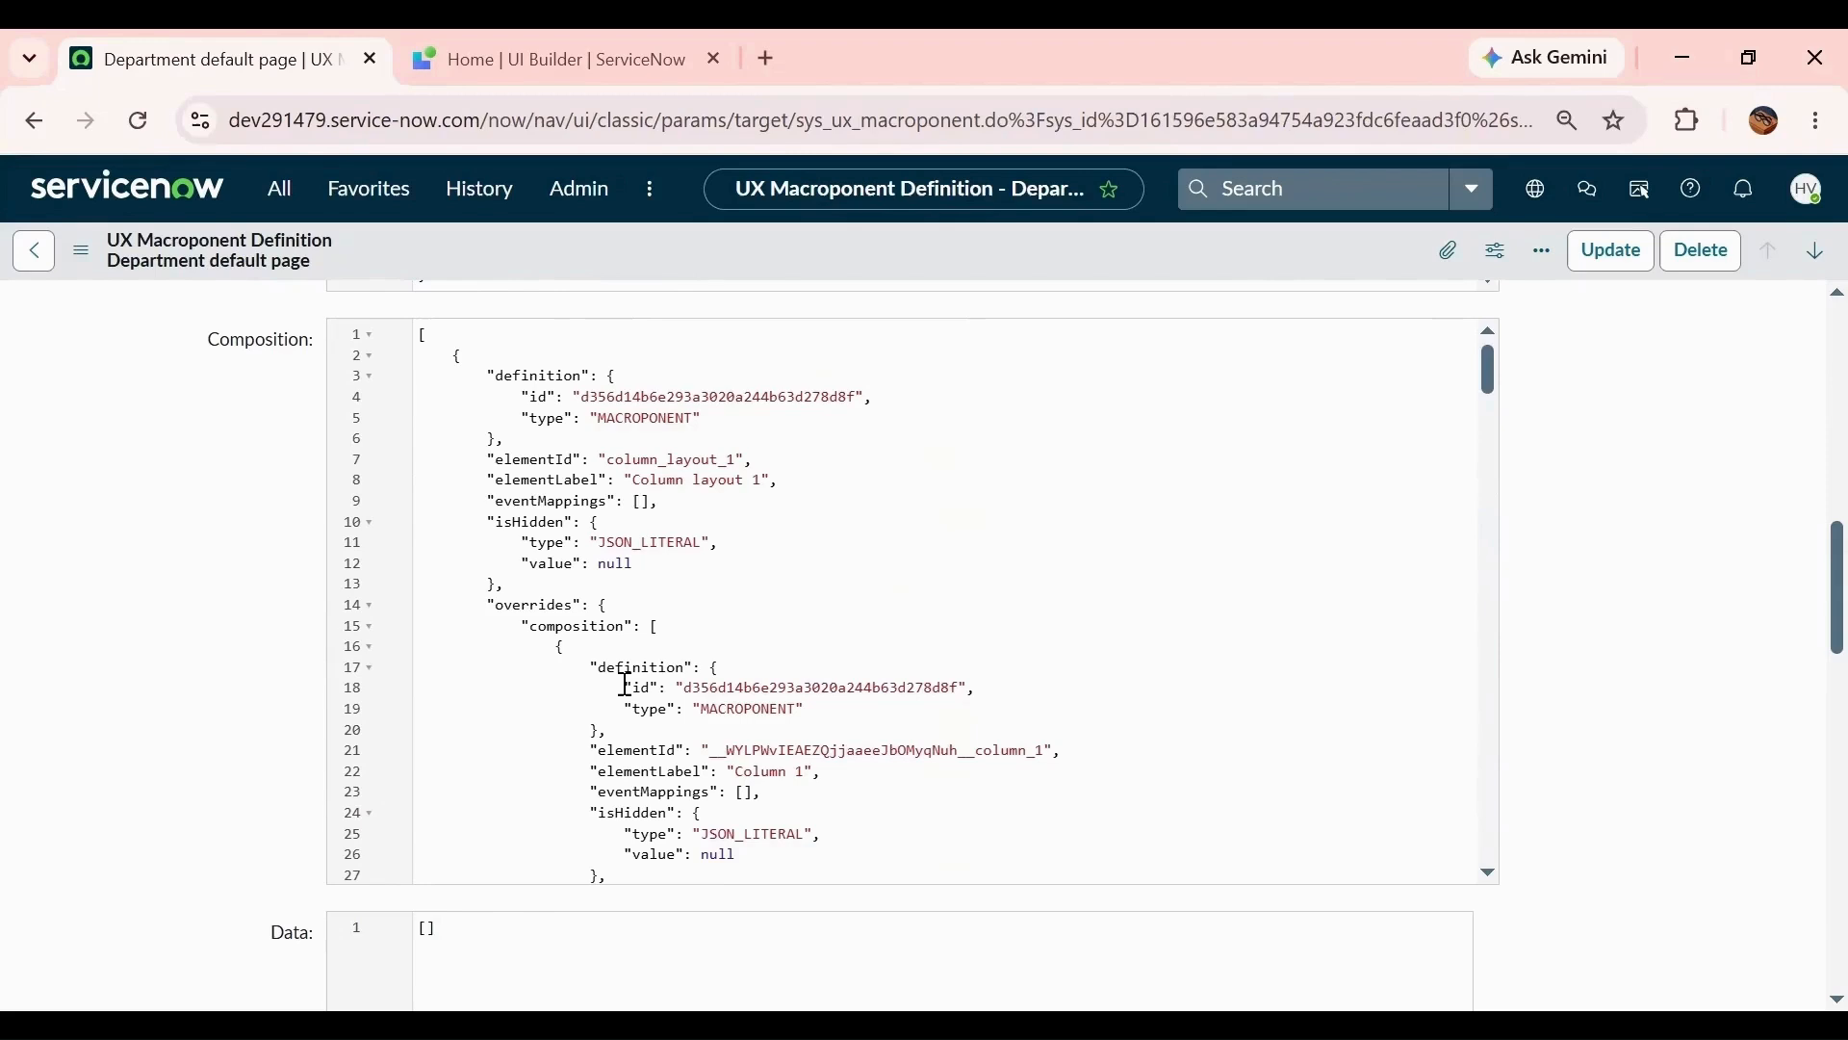
- Search the record for "viewport" and highlight the viewport_1 element ID in the Composition code
key("ctrl+f")
type("viewport")
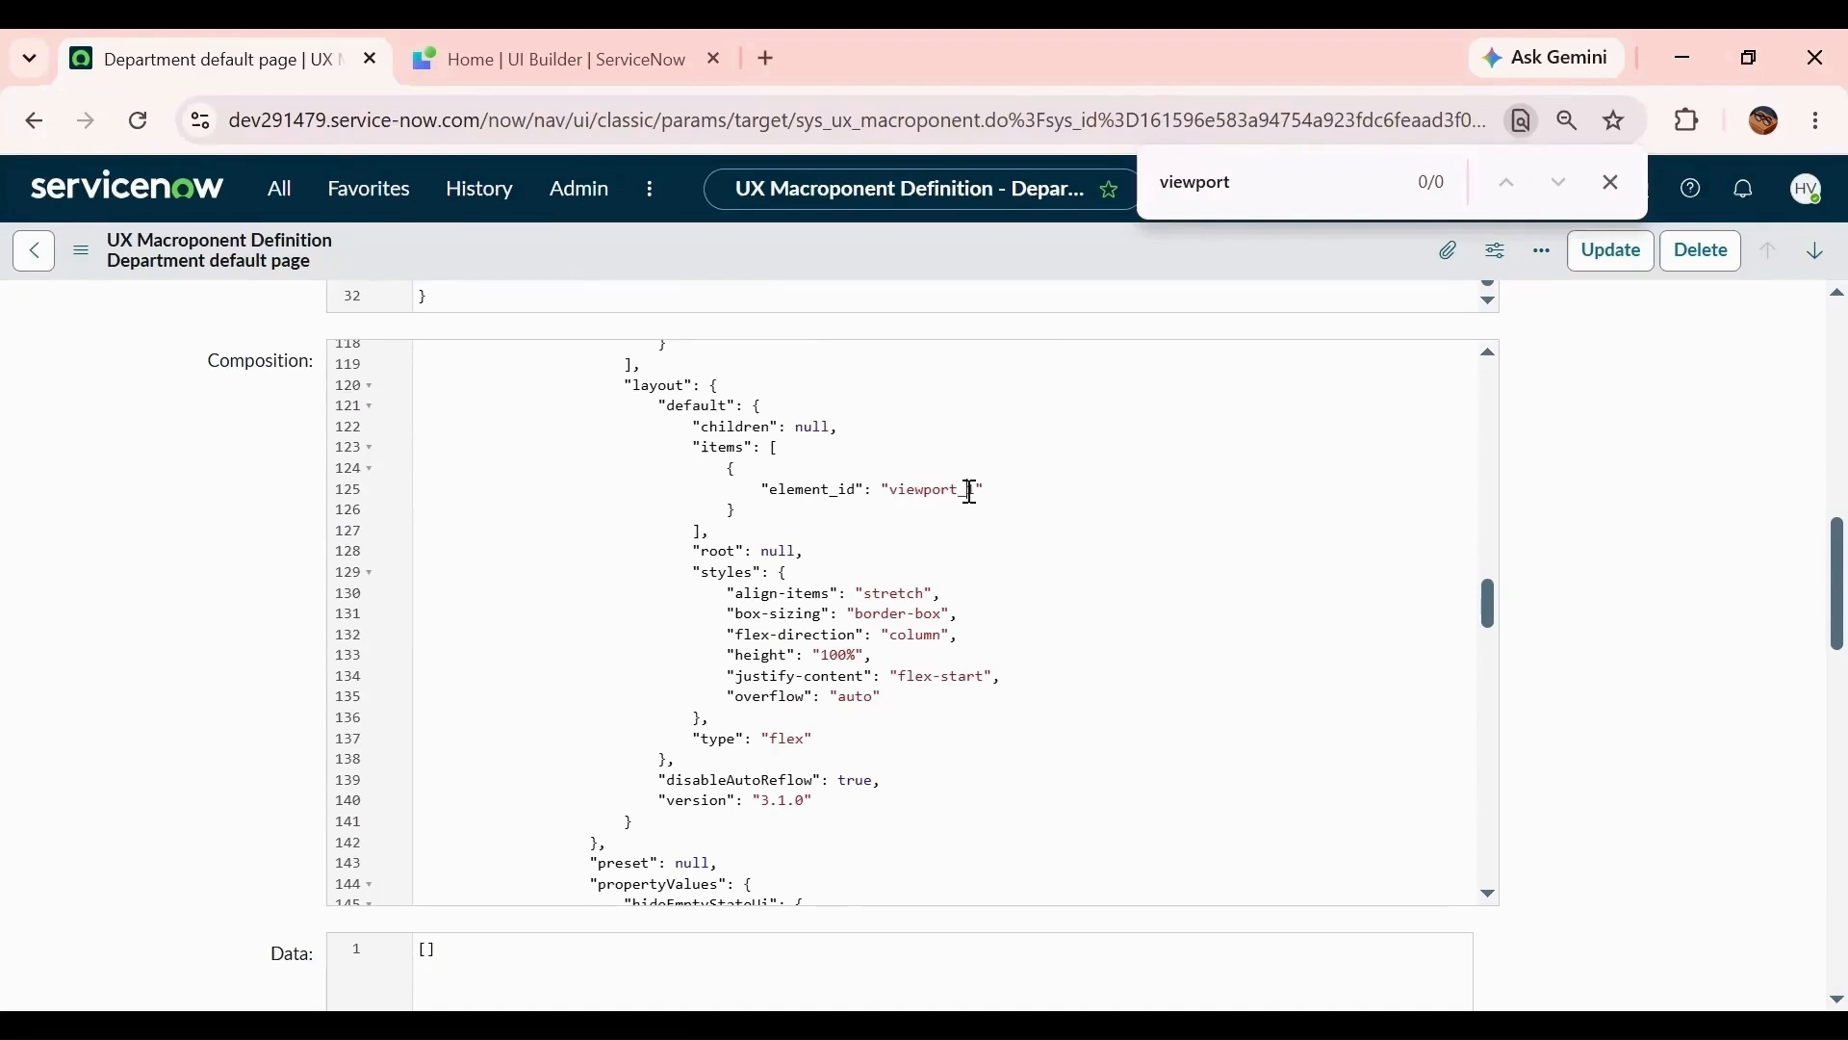
left_click_drag(892, 491, 979, 491)
- Return to UI Builder, open the Department default page variant from the experience overview, and open Viewport 1's sub-page content
left_click(571, 48)
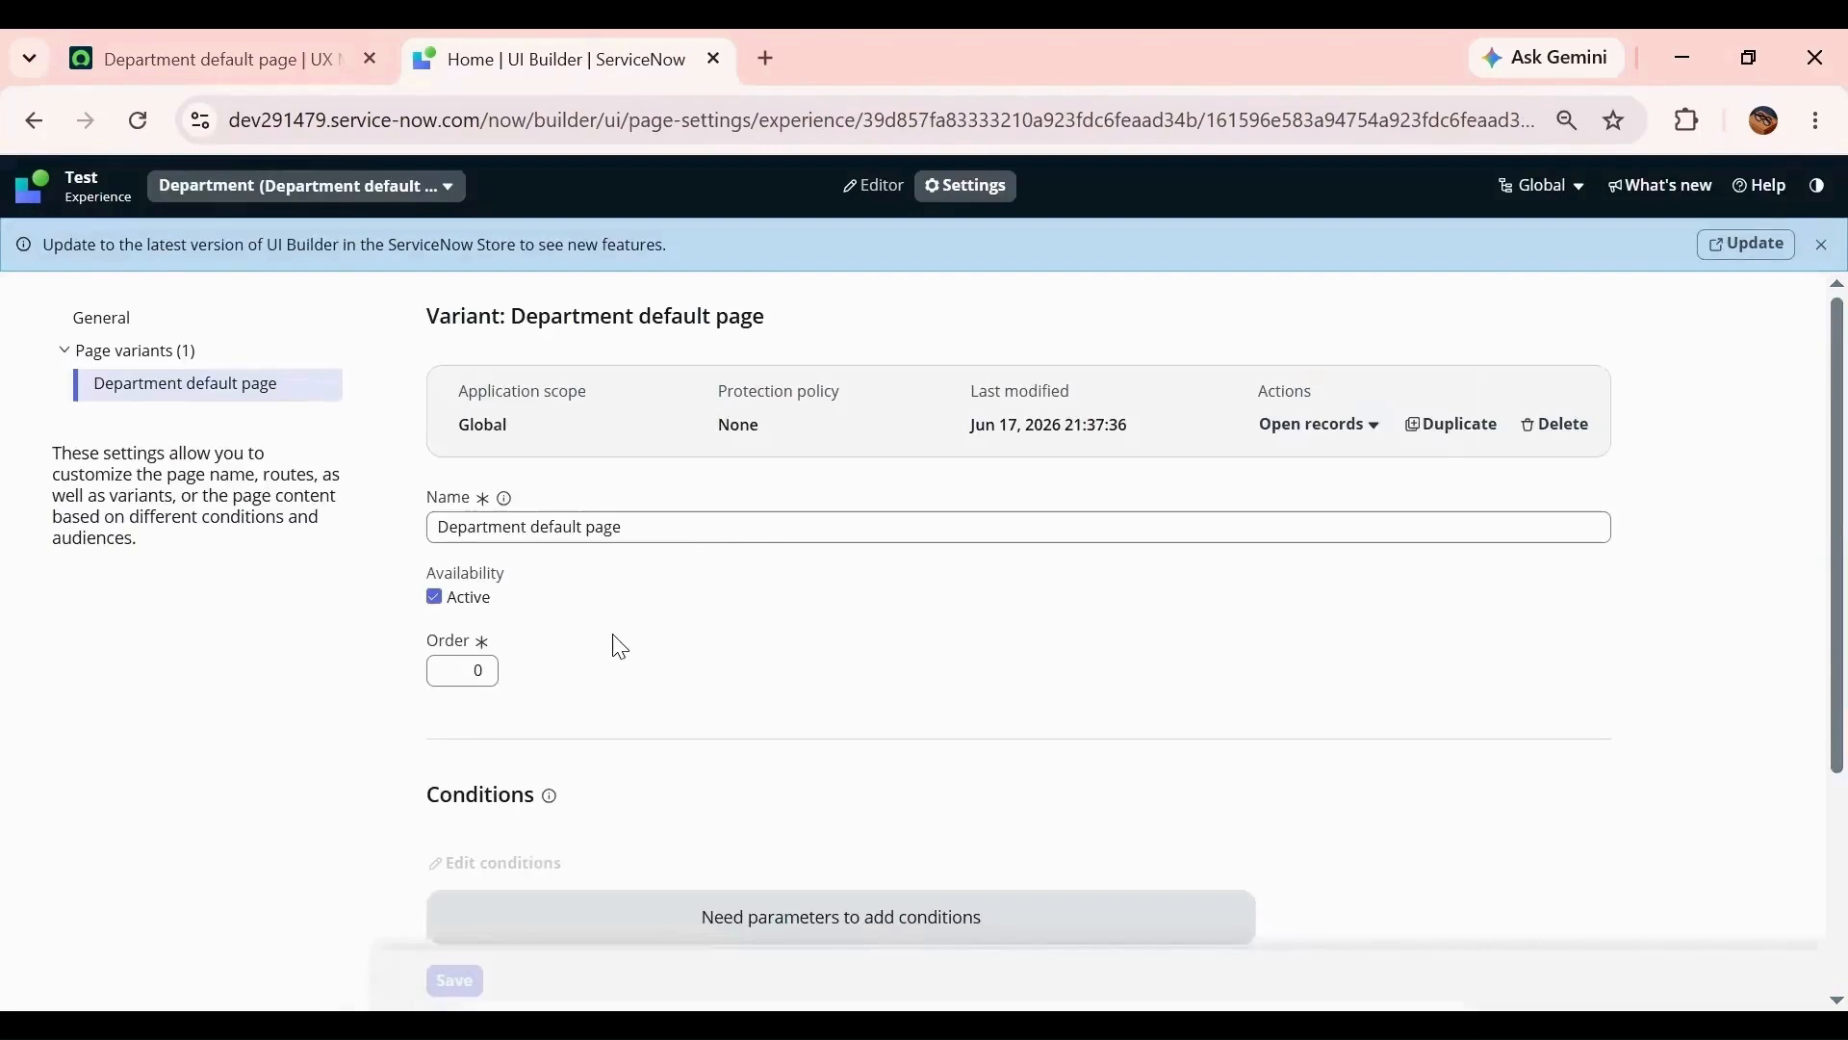
left_click(115, 186)
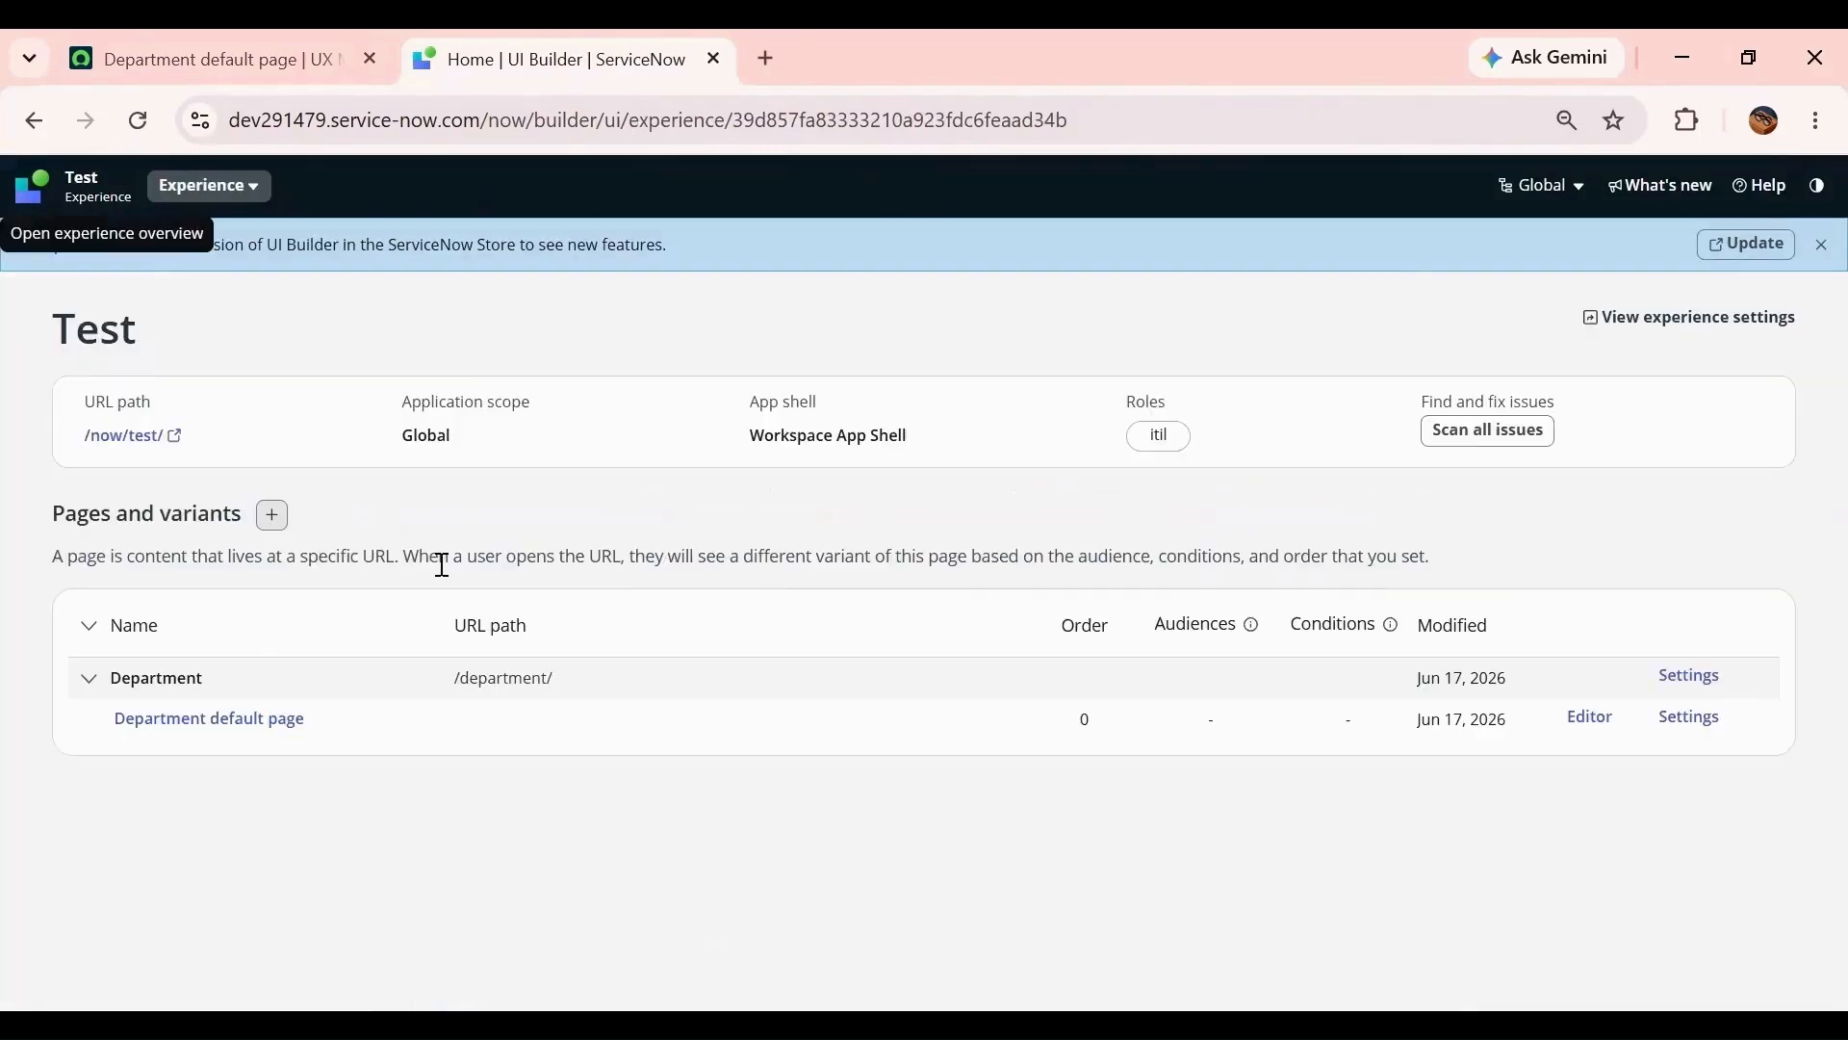
left_click(241, 719)
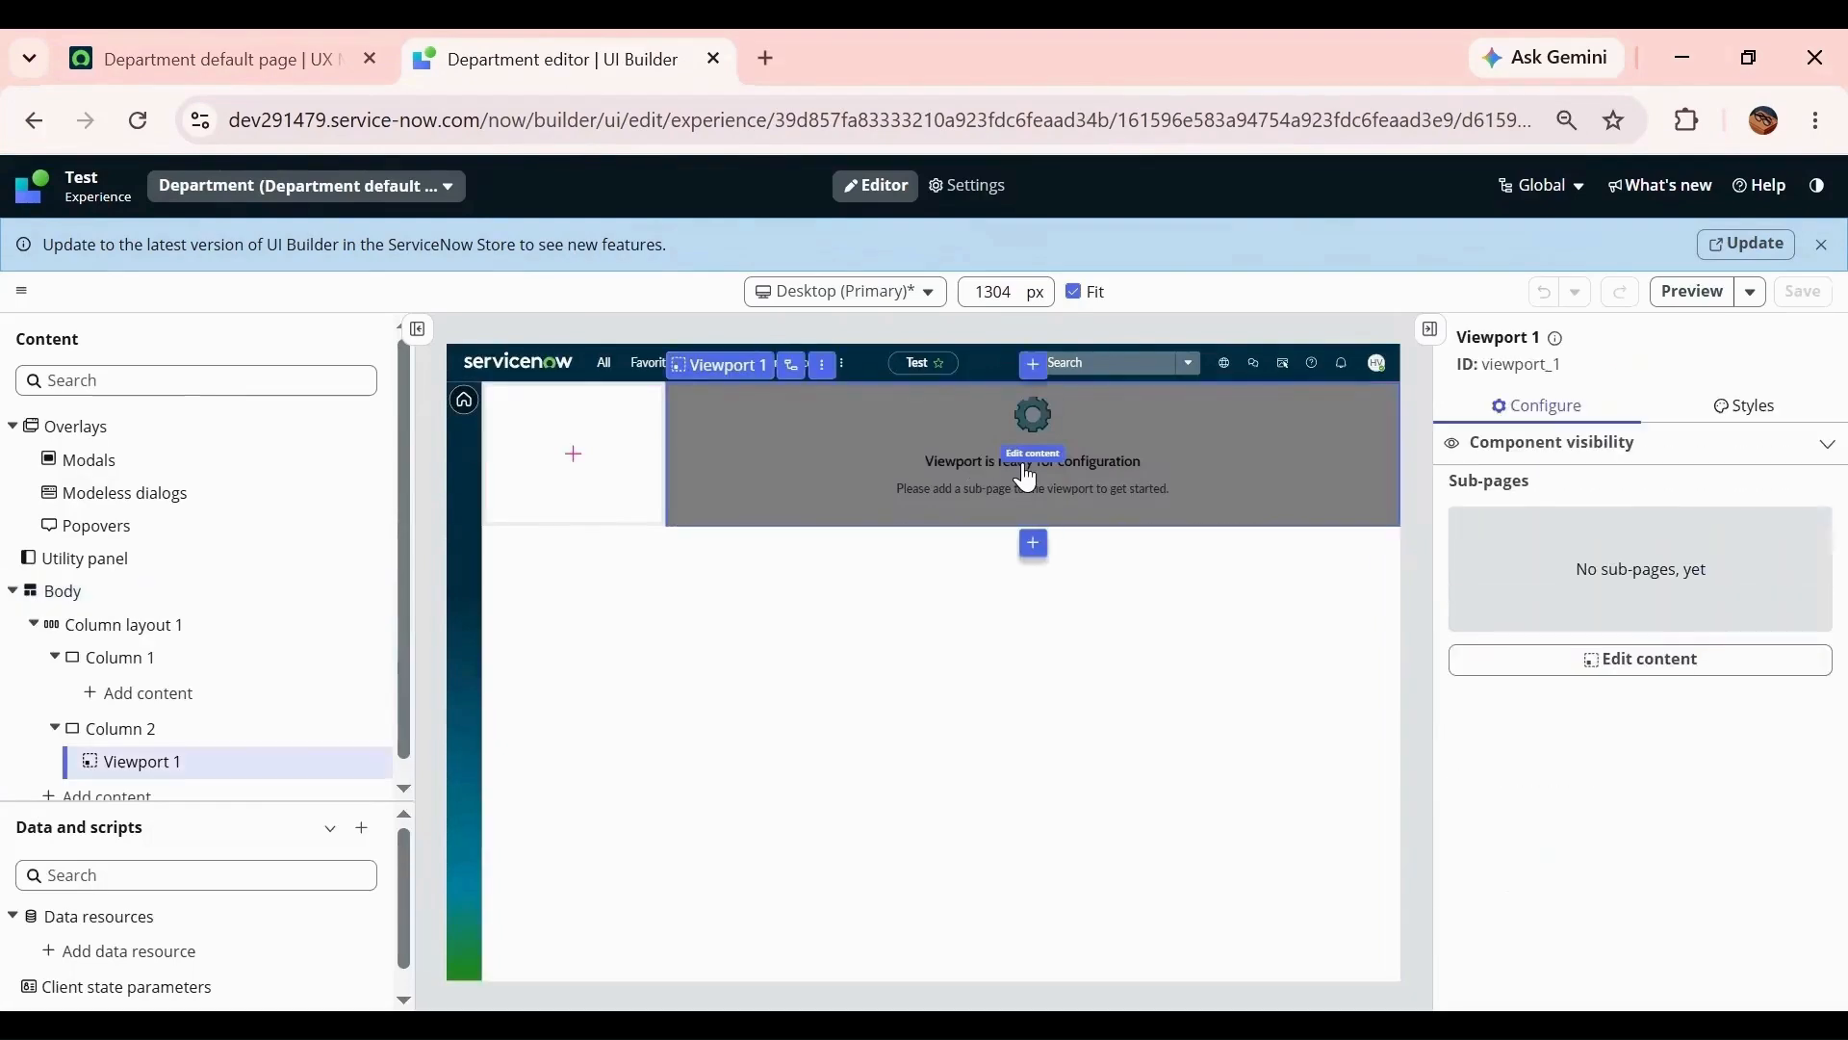
left_click(1556, 661)
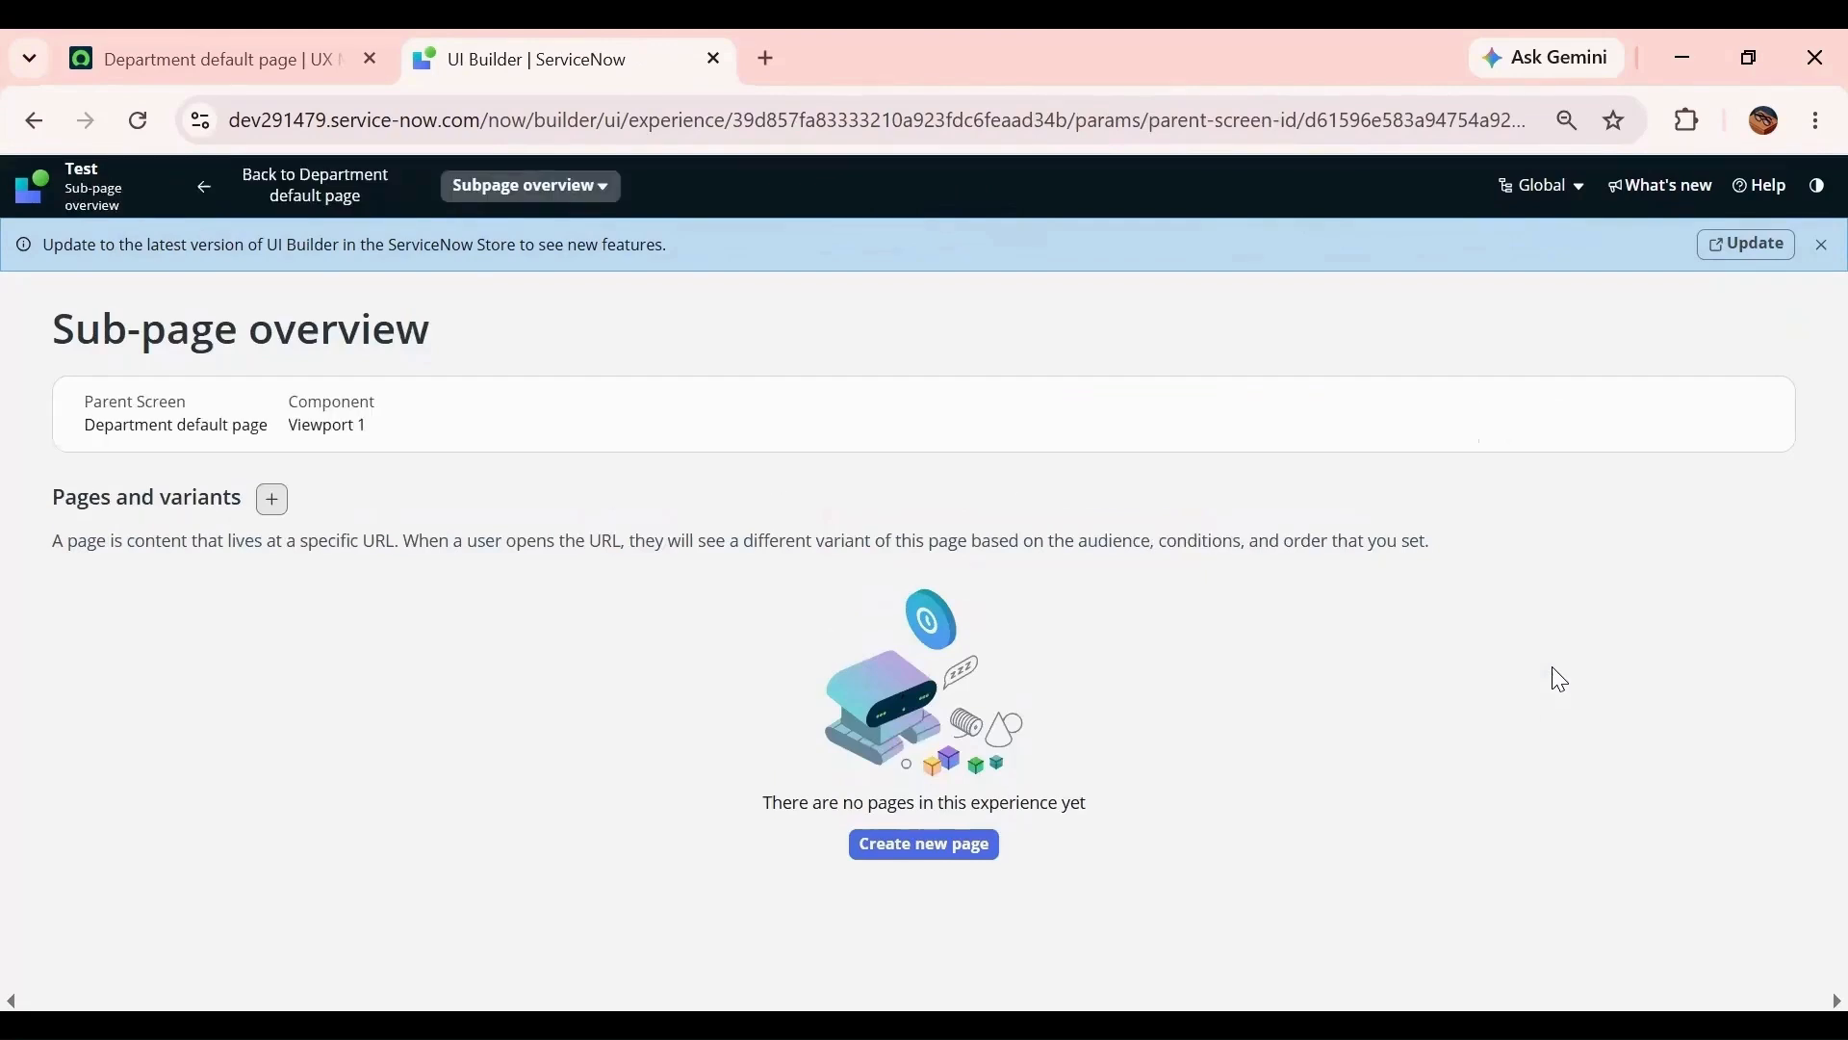
- Start a new sub-page for Viewport 1 named Department Employee and accept its URL path
left_click(956, 843)
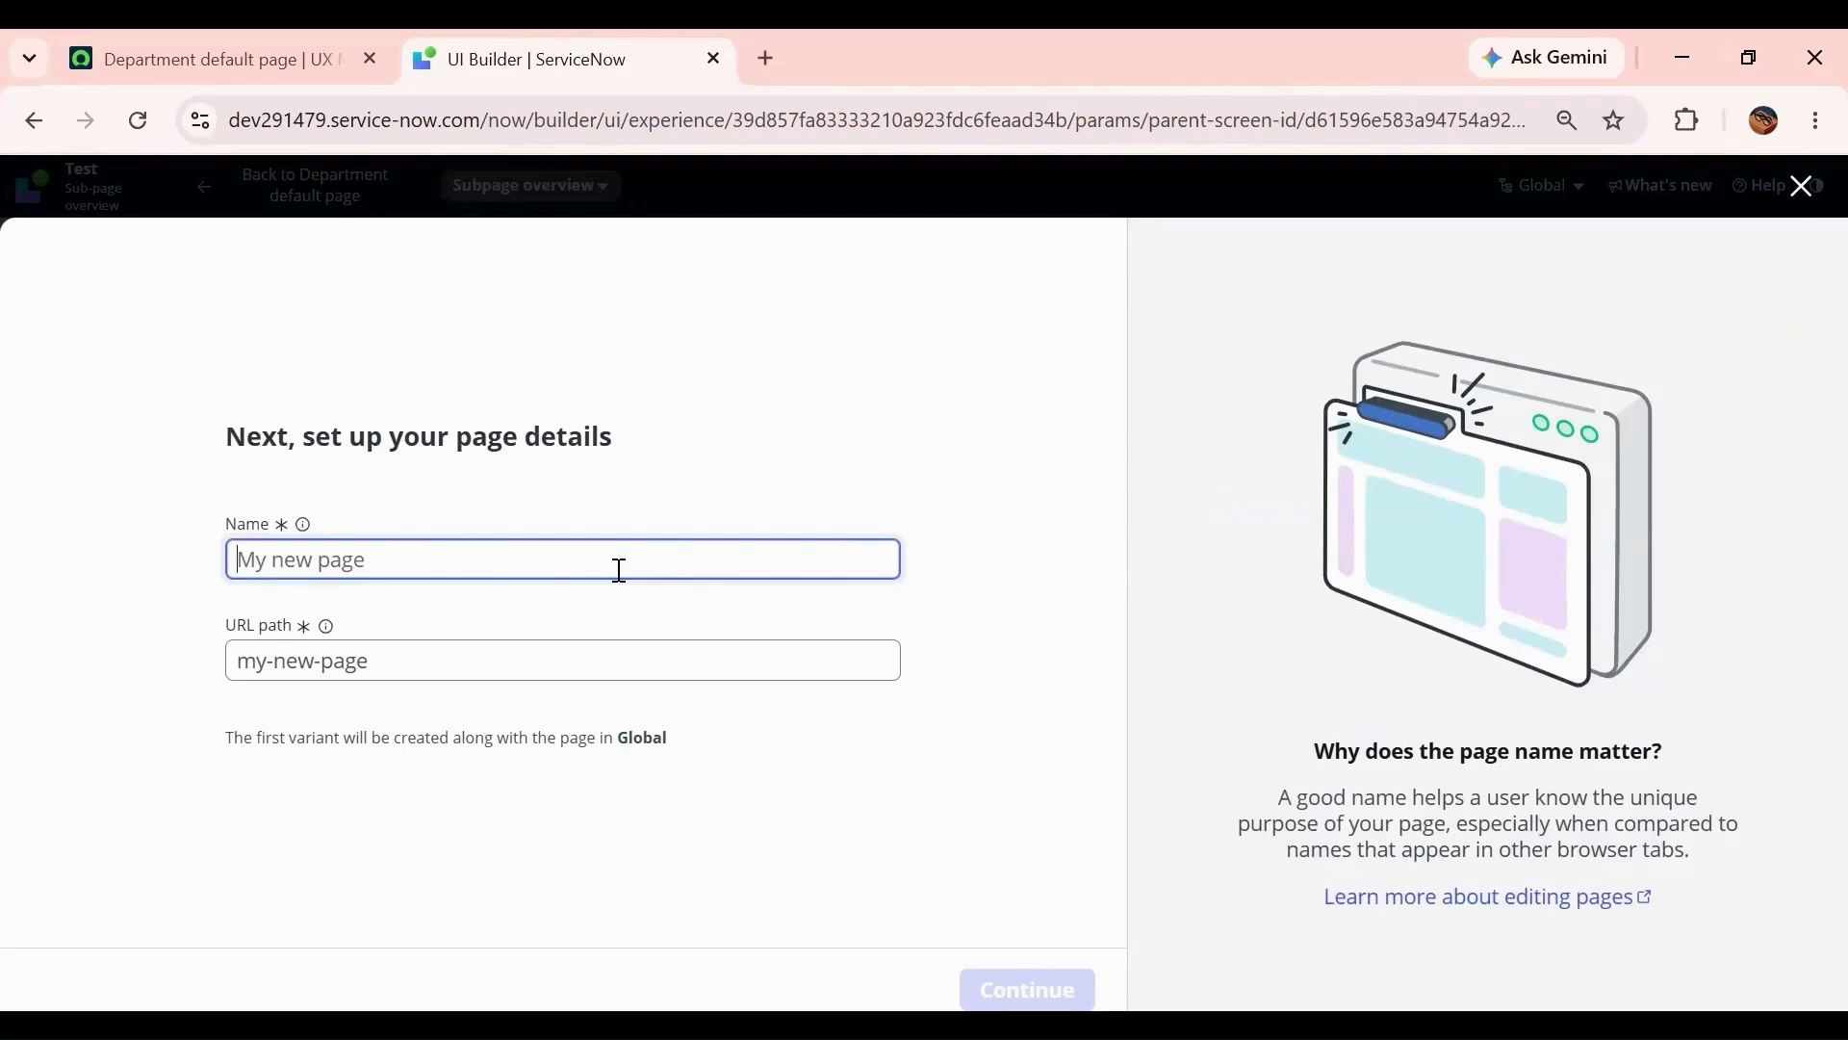
type("Department Employee")
key("Return")
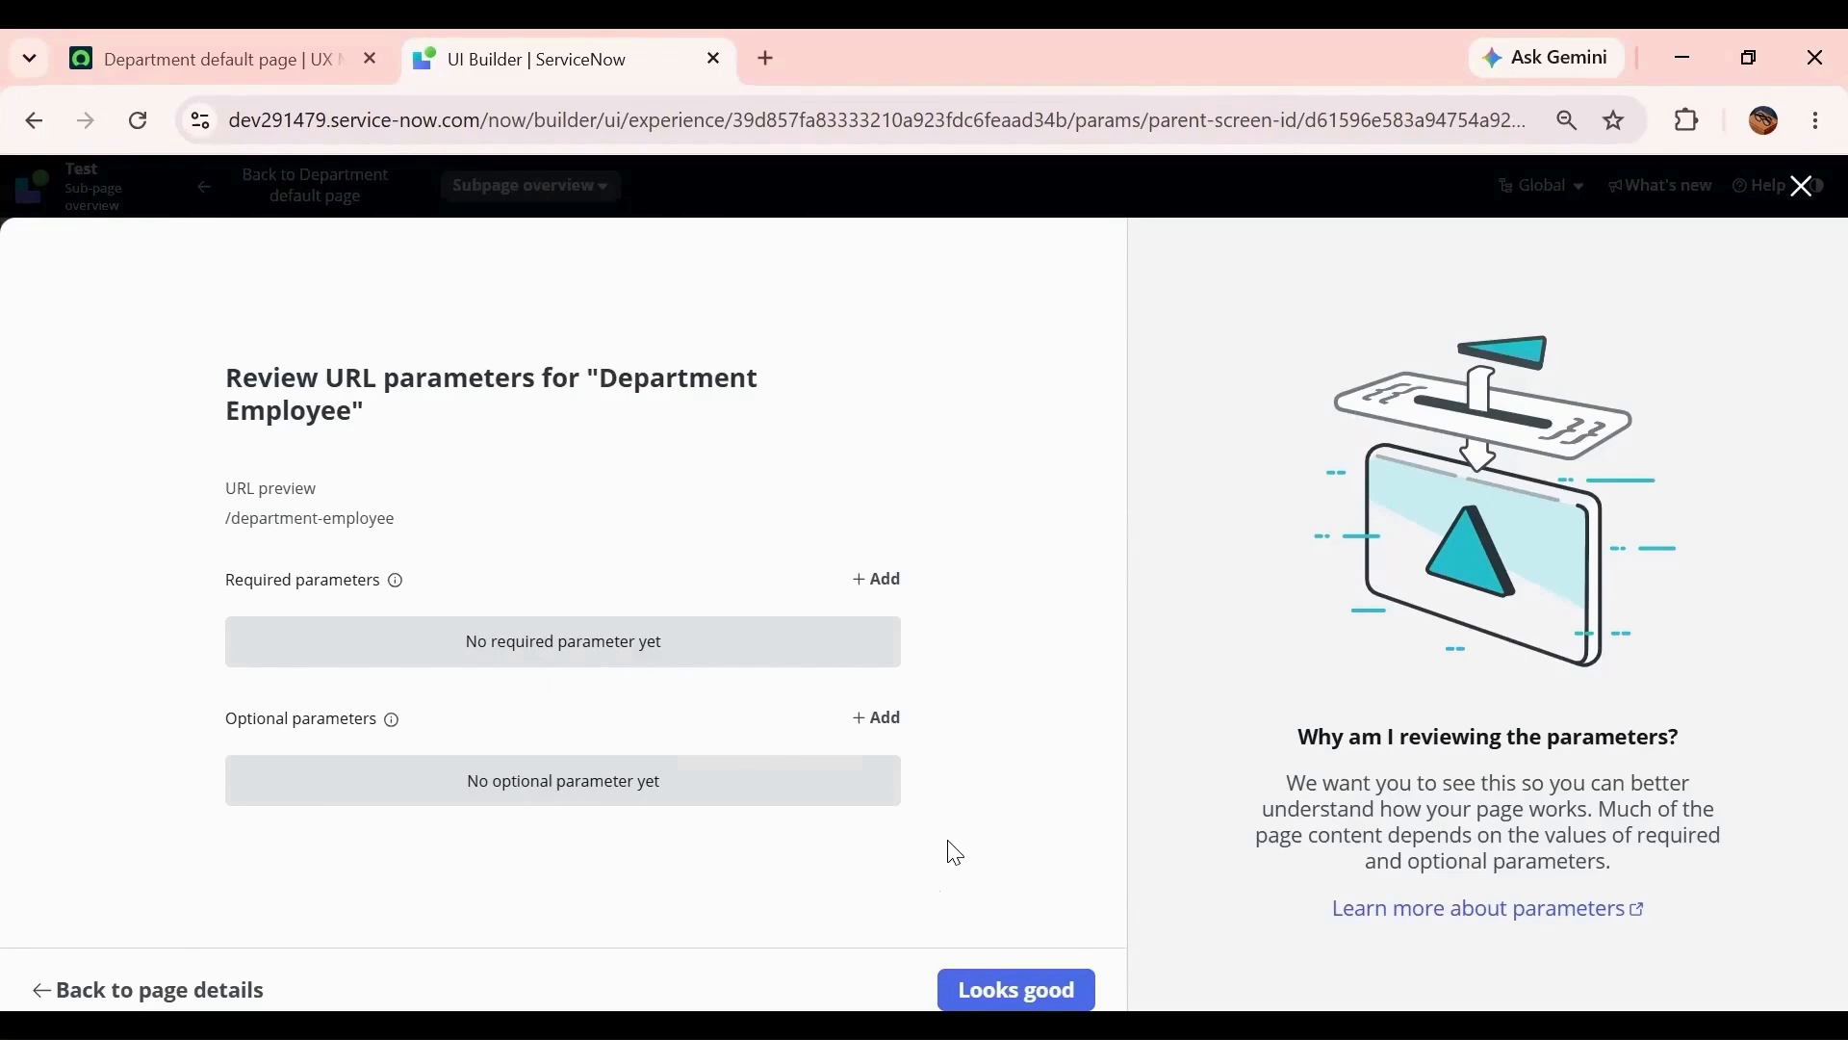
- Add the optional URL parameter department_id to the sub-page and accept Default as the variant name
left_click(877, 718)
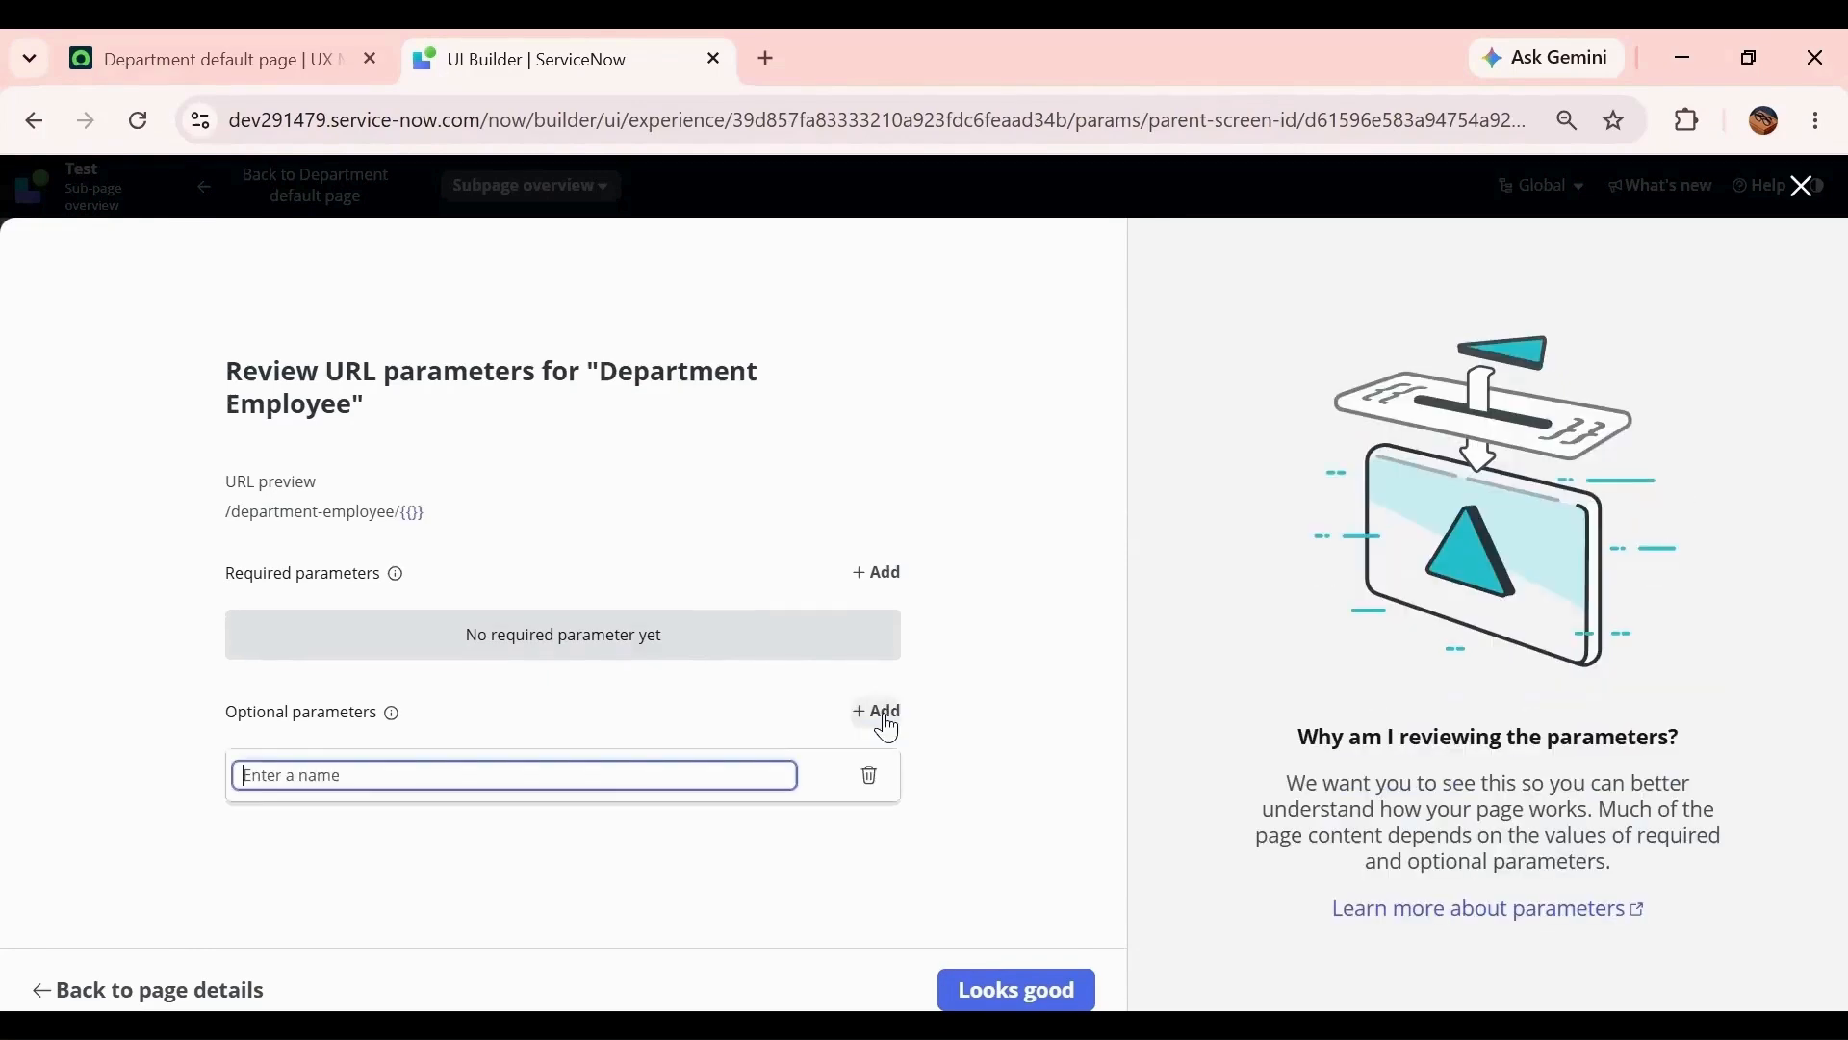
type("department_id")
left_click(664, 888)
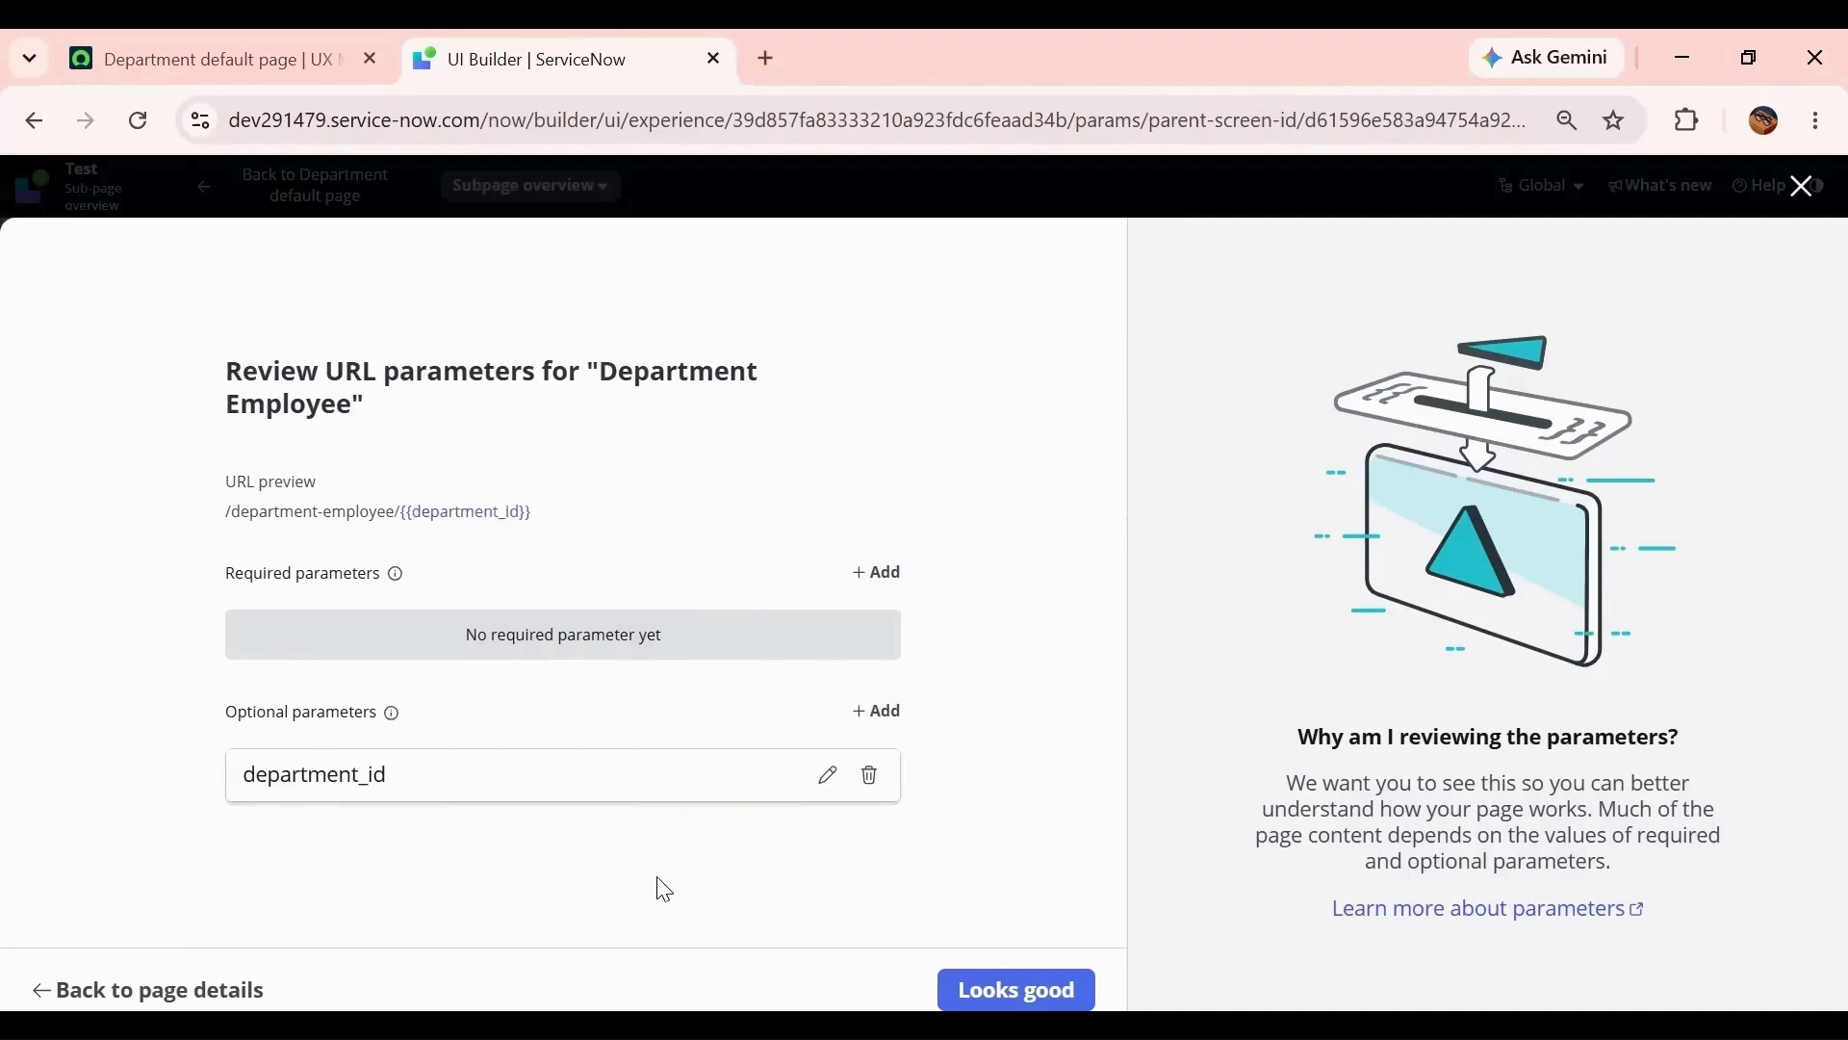
left_click(1017, 990)
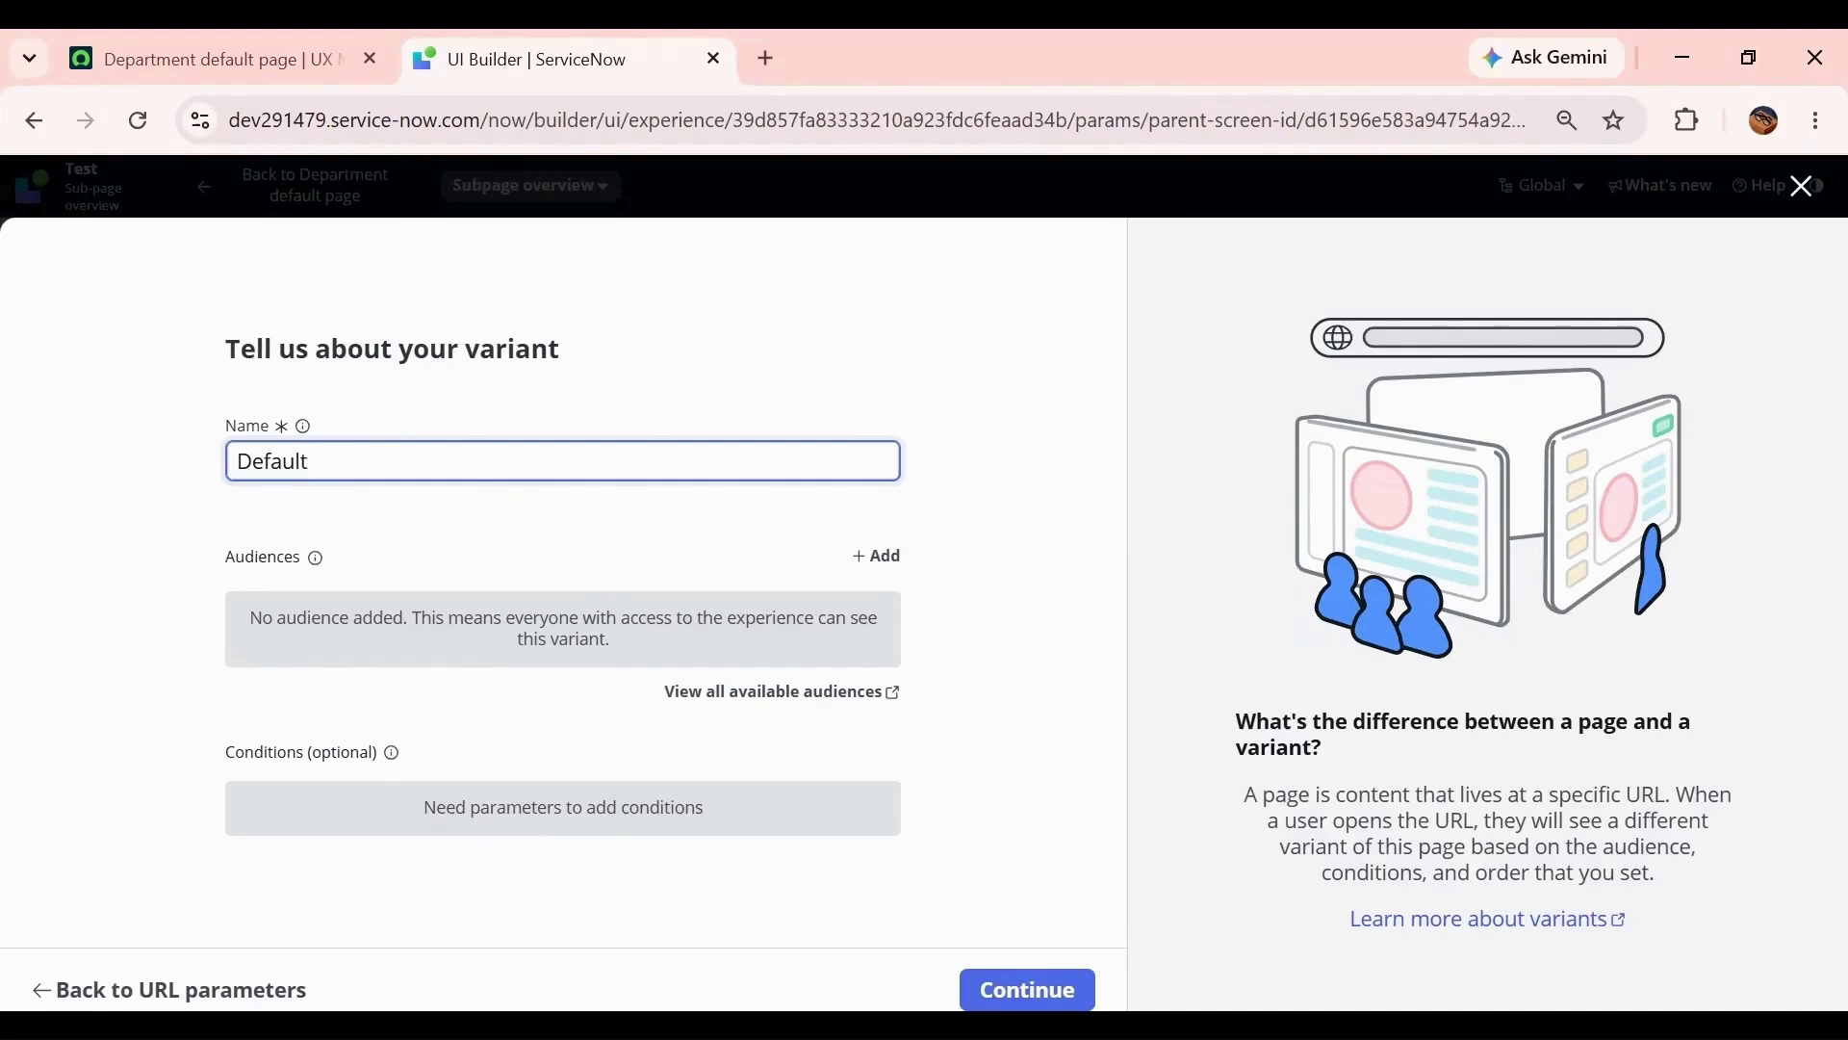
left_click(1027, 990)
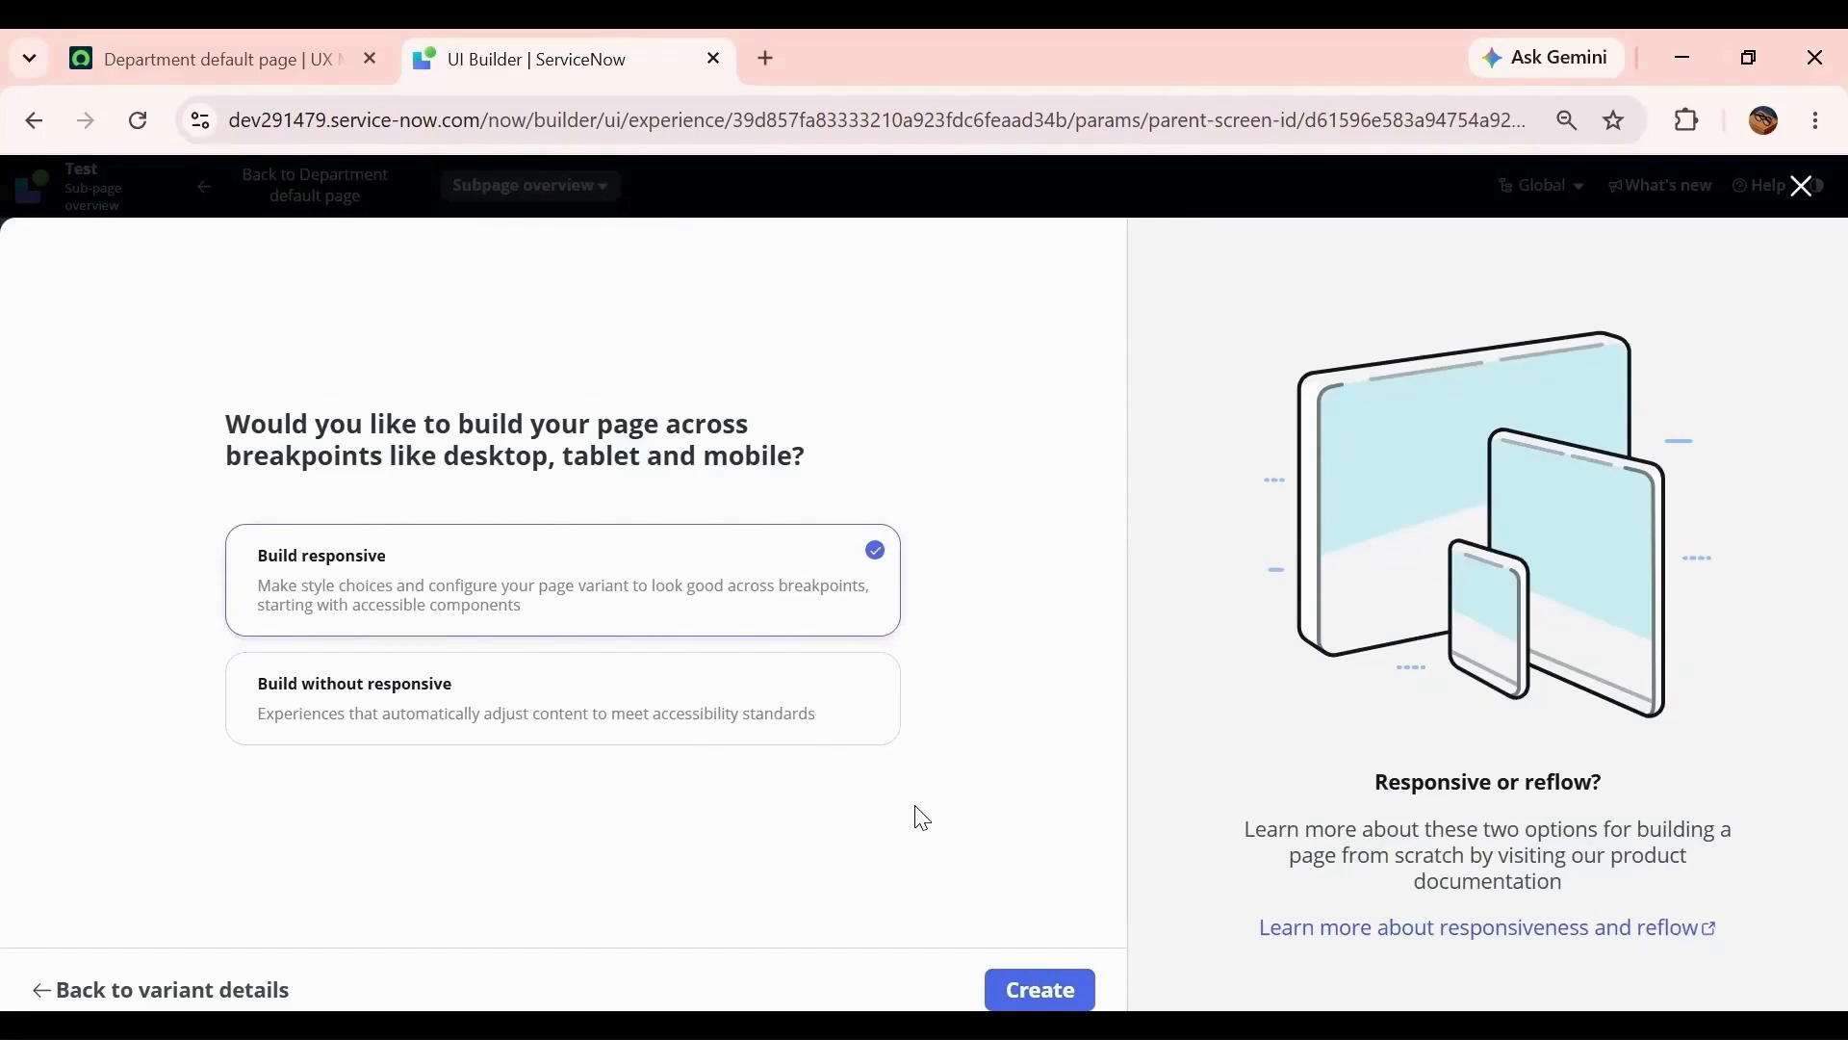
- Create the Department Employee sub-page with the Build responsive option and open its Default variant for editing
left_click(1040, 990)
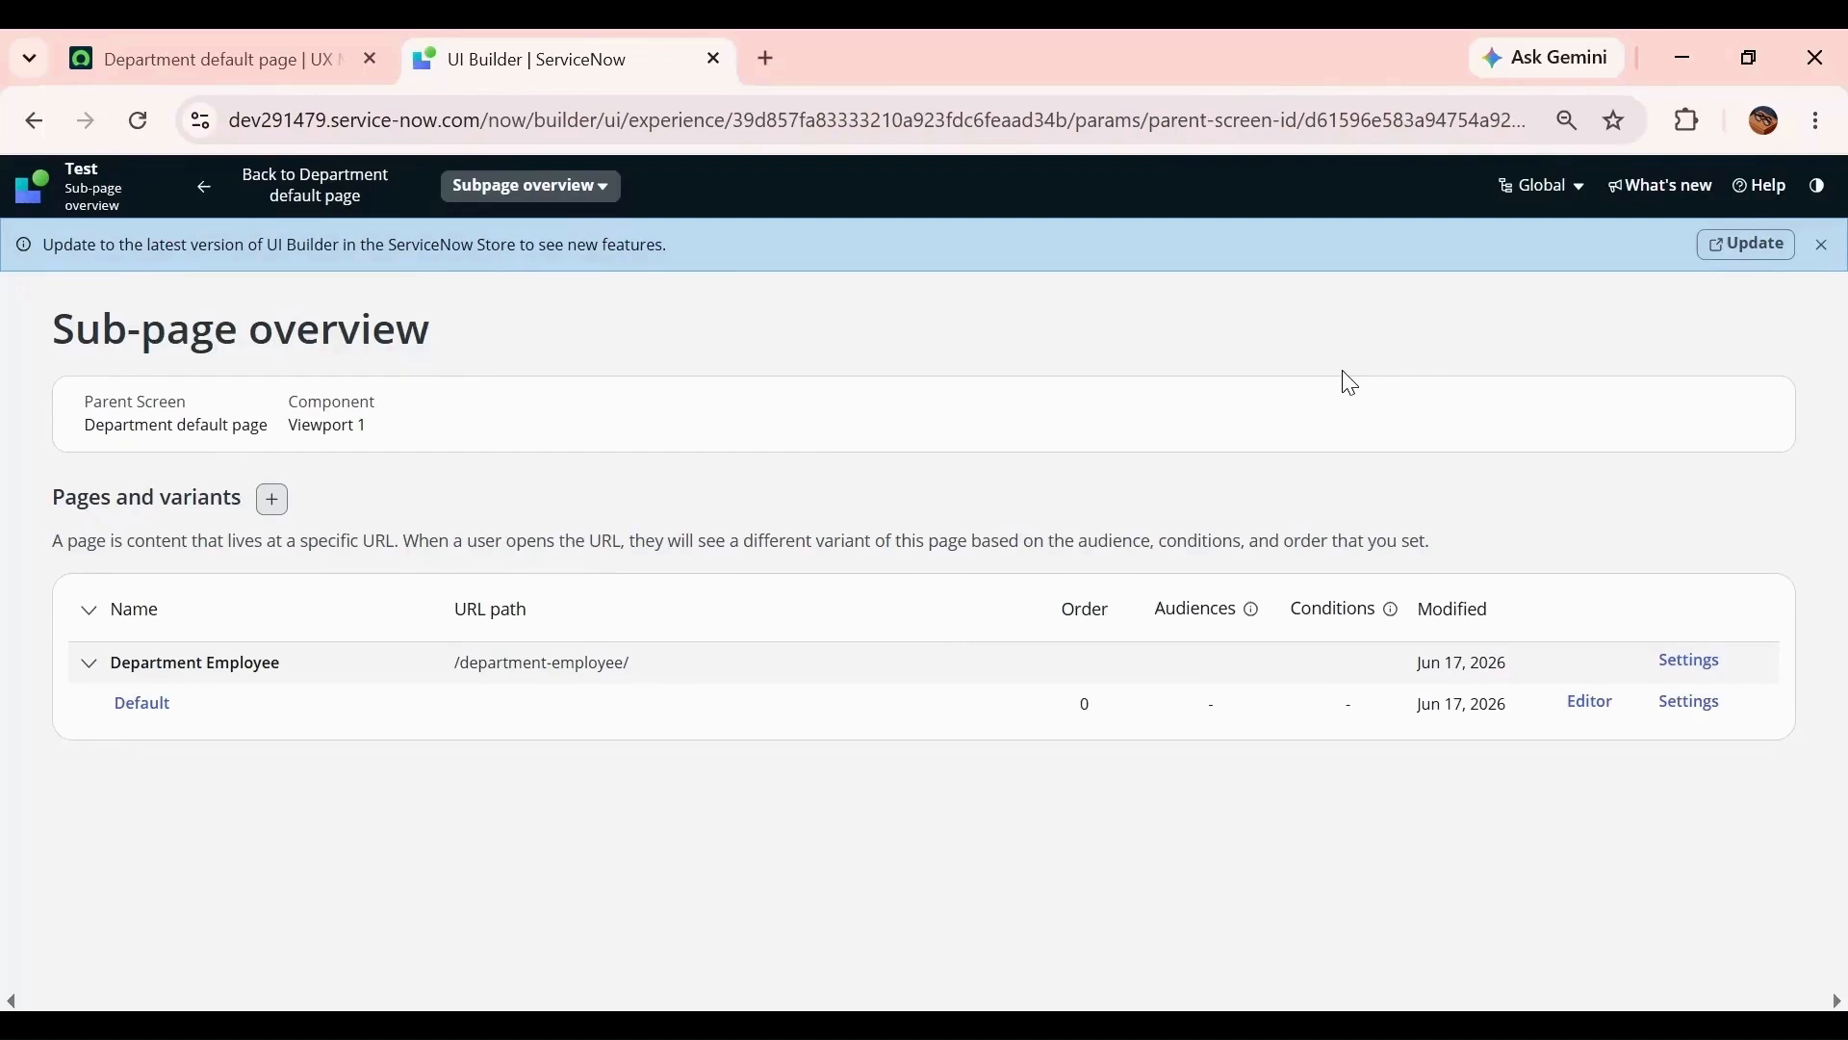
left_click(142, 705)
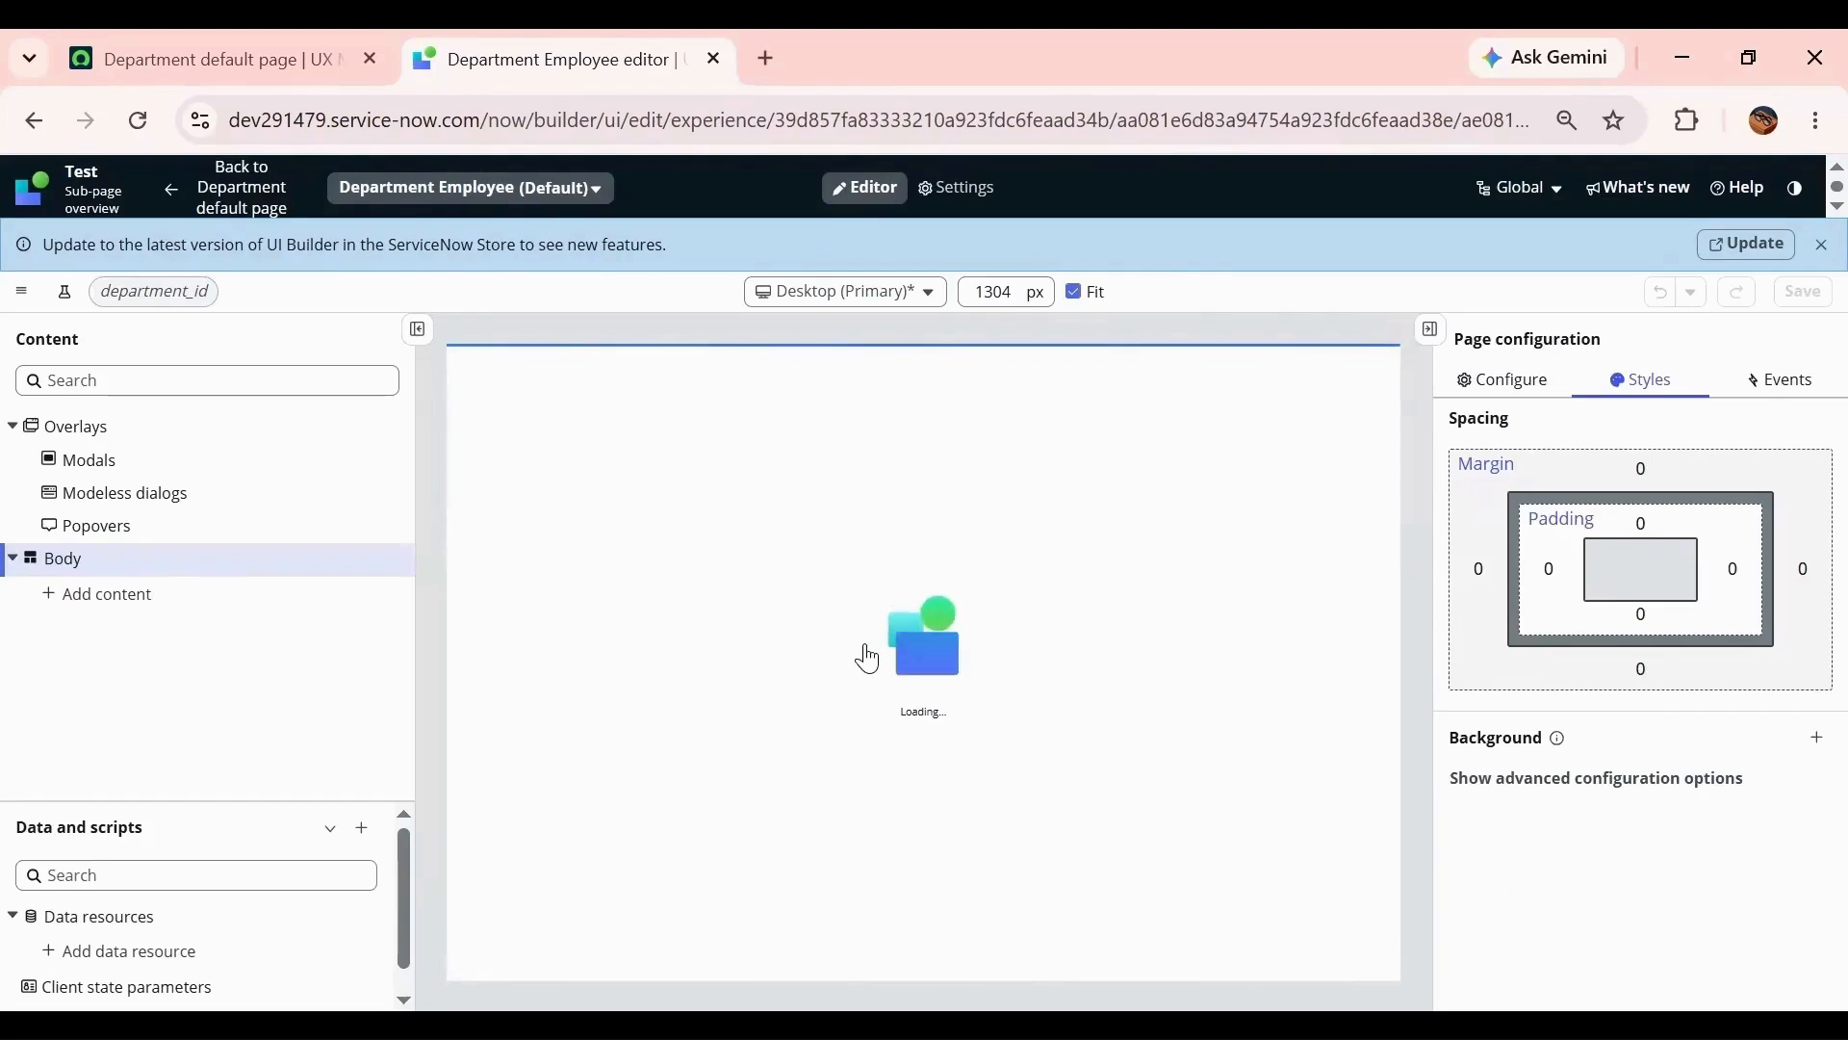
- Add a single-column layout to the sub-page body and place a Stylized text component inside its column
left_click(915, 680)
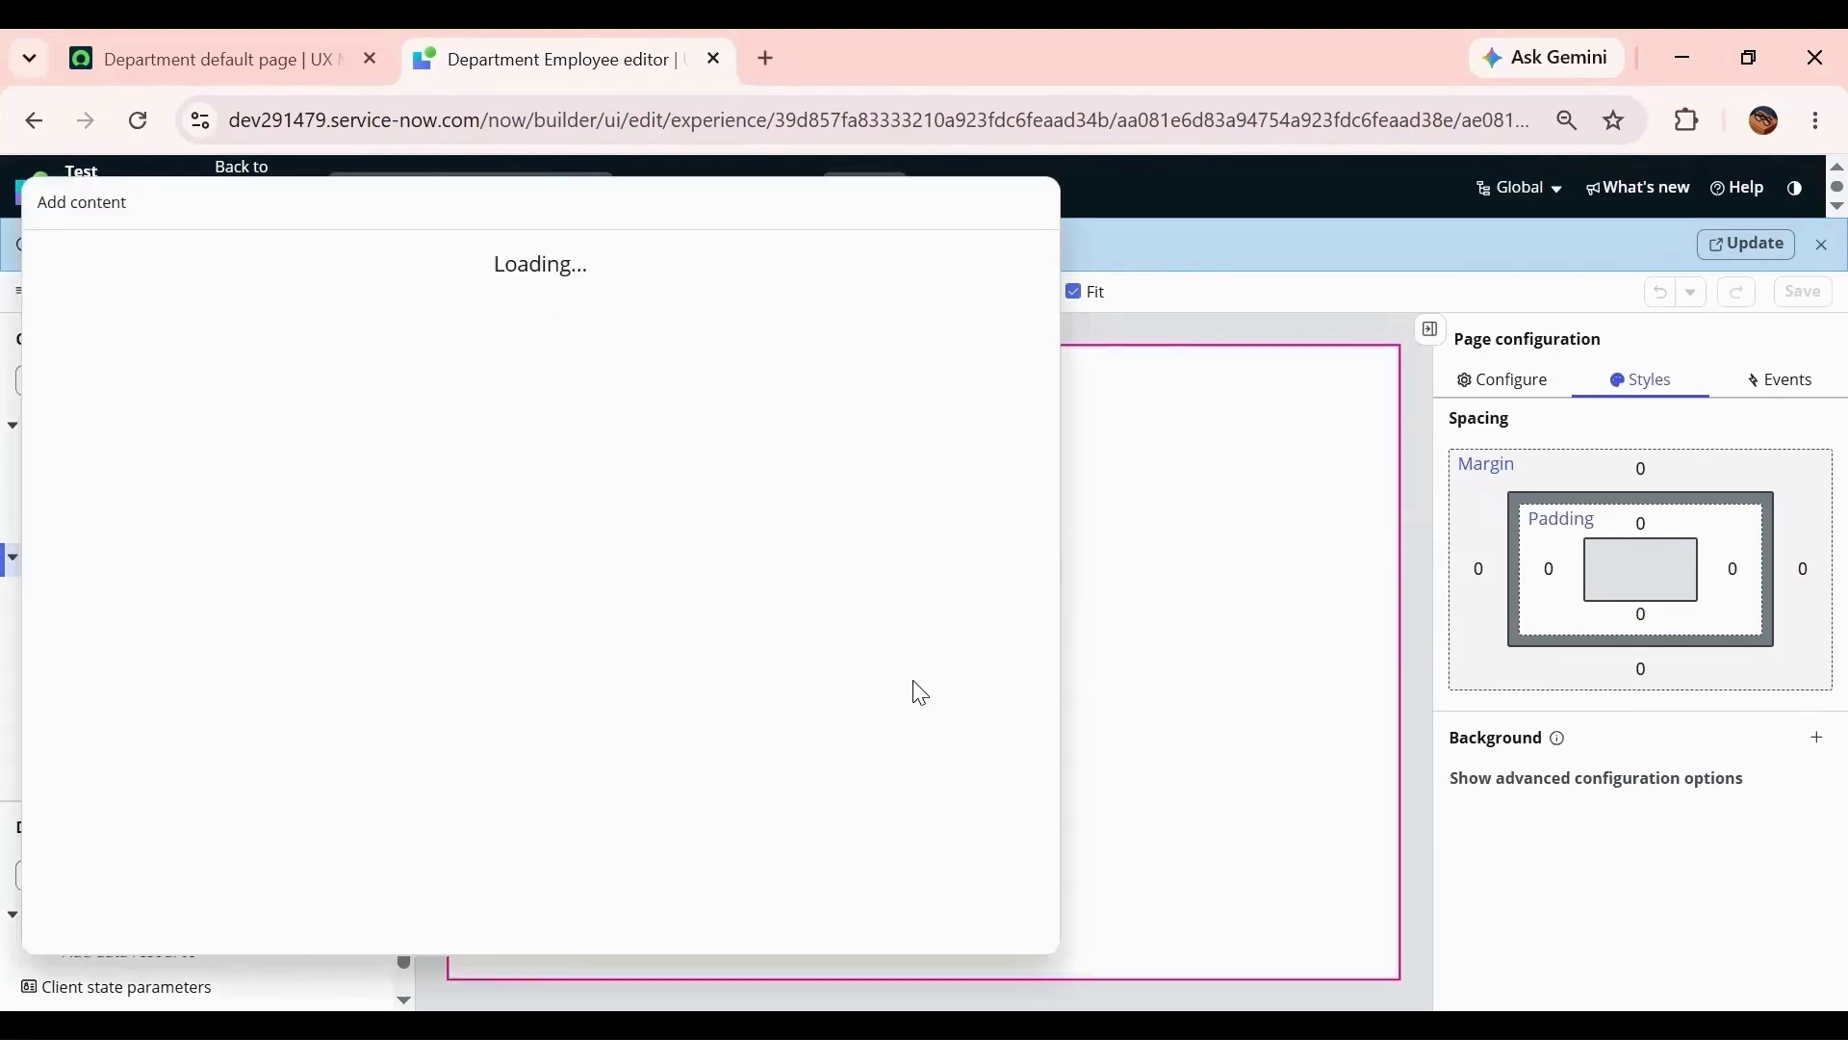
left_click(356, 406)
left_click(1022, 931)
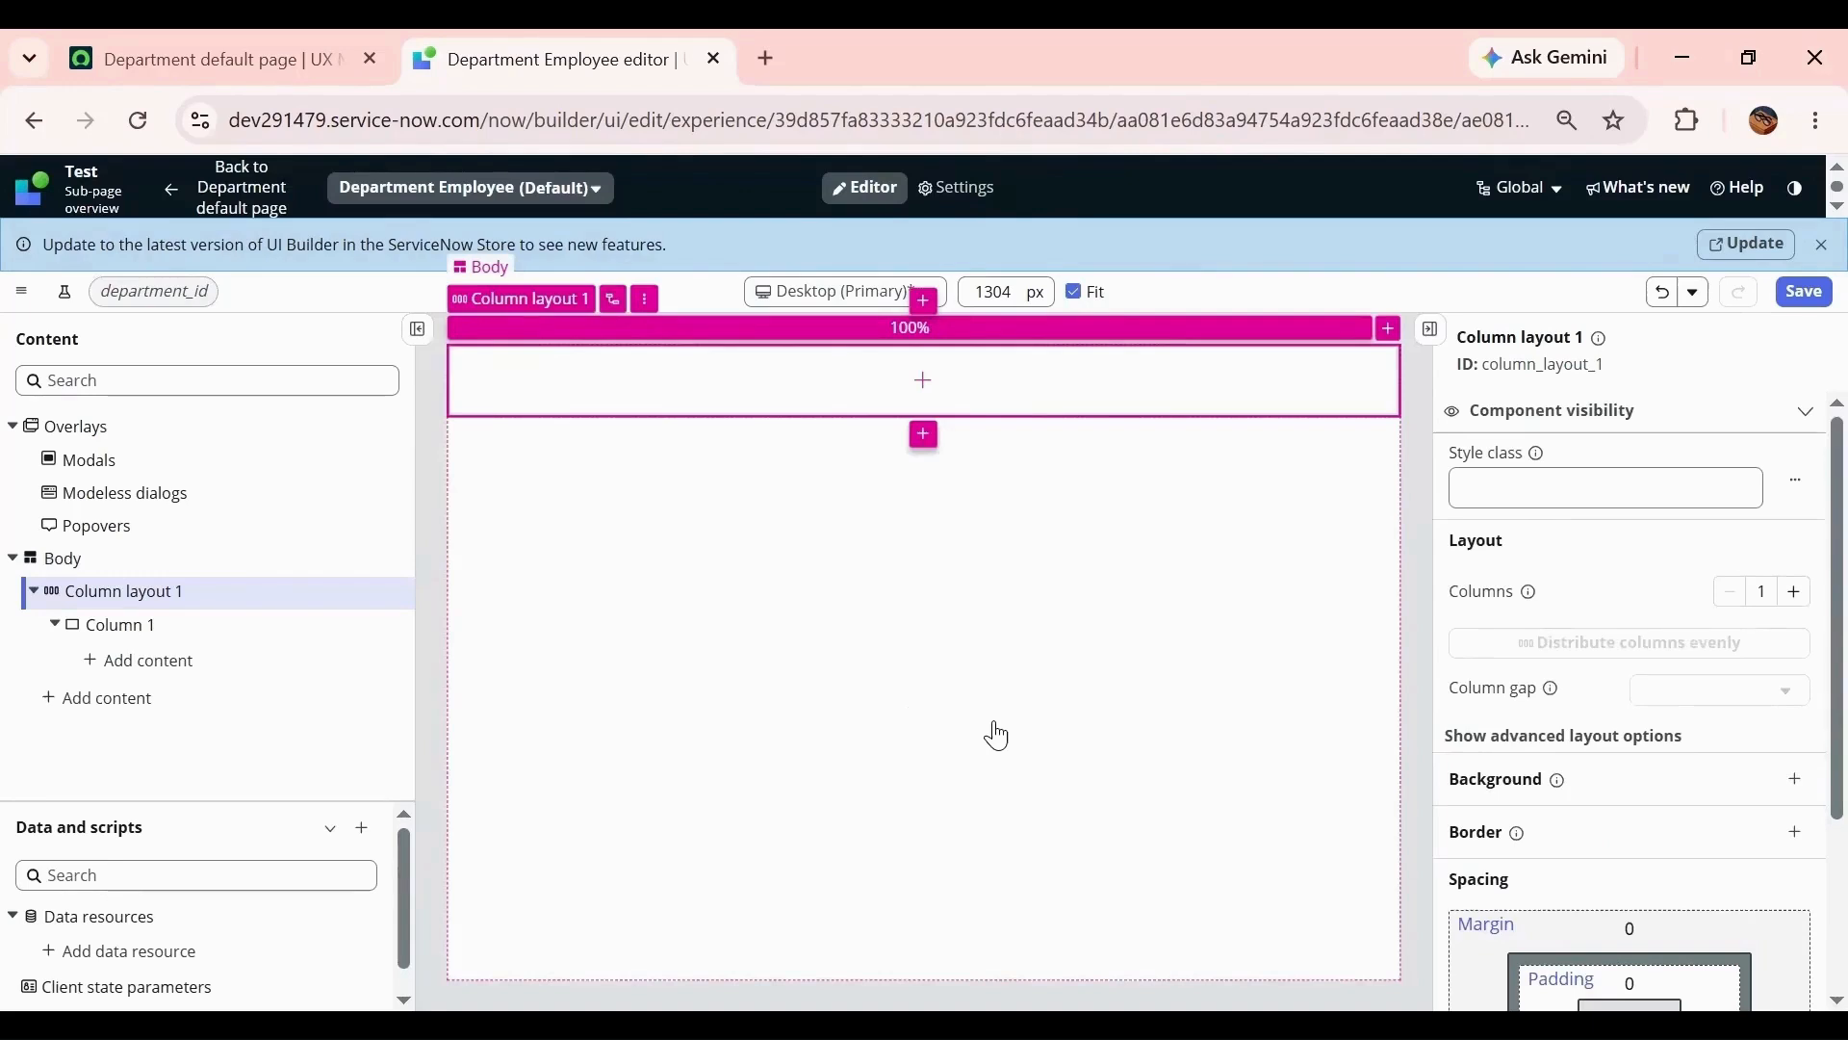
left_click(923, 380)
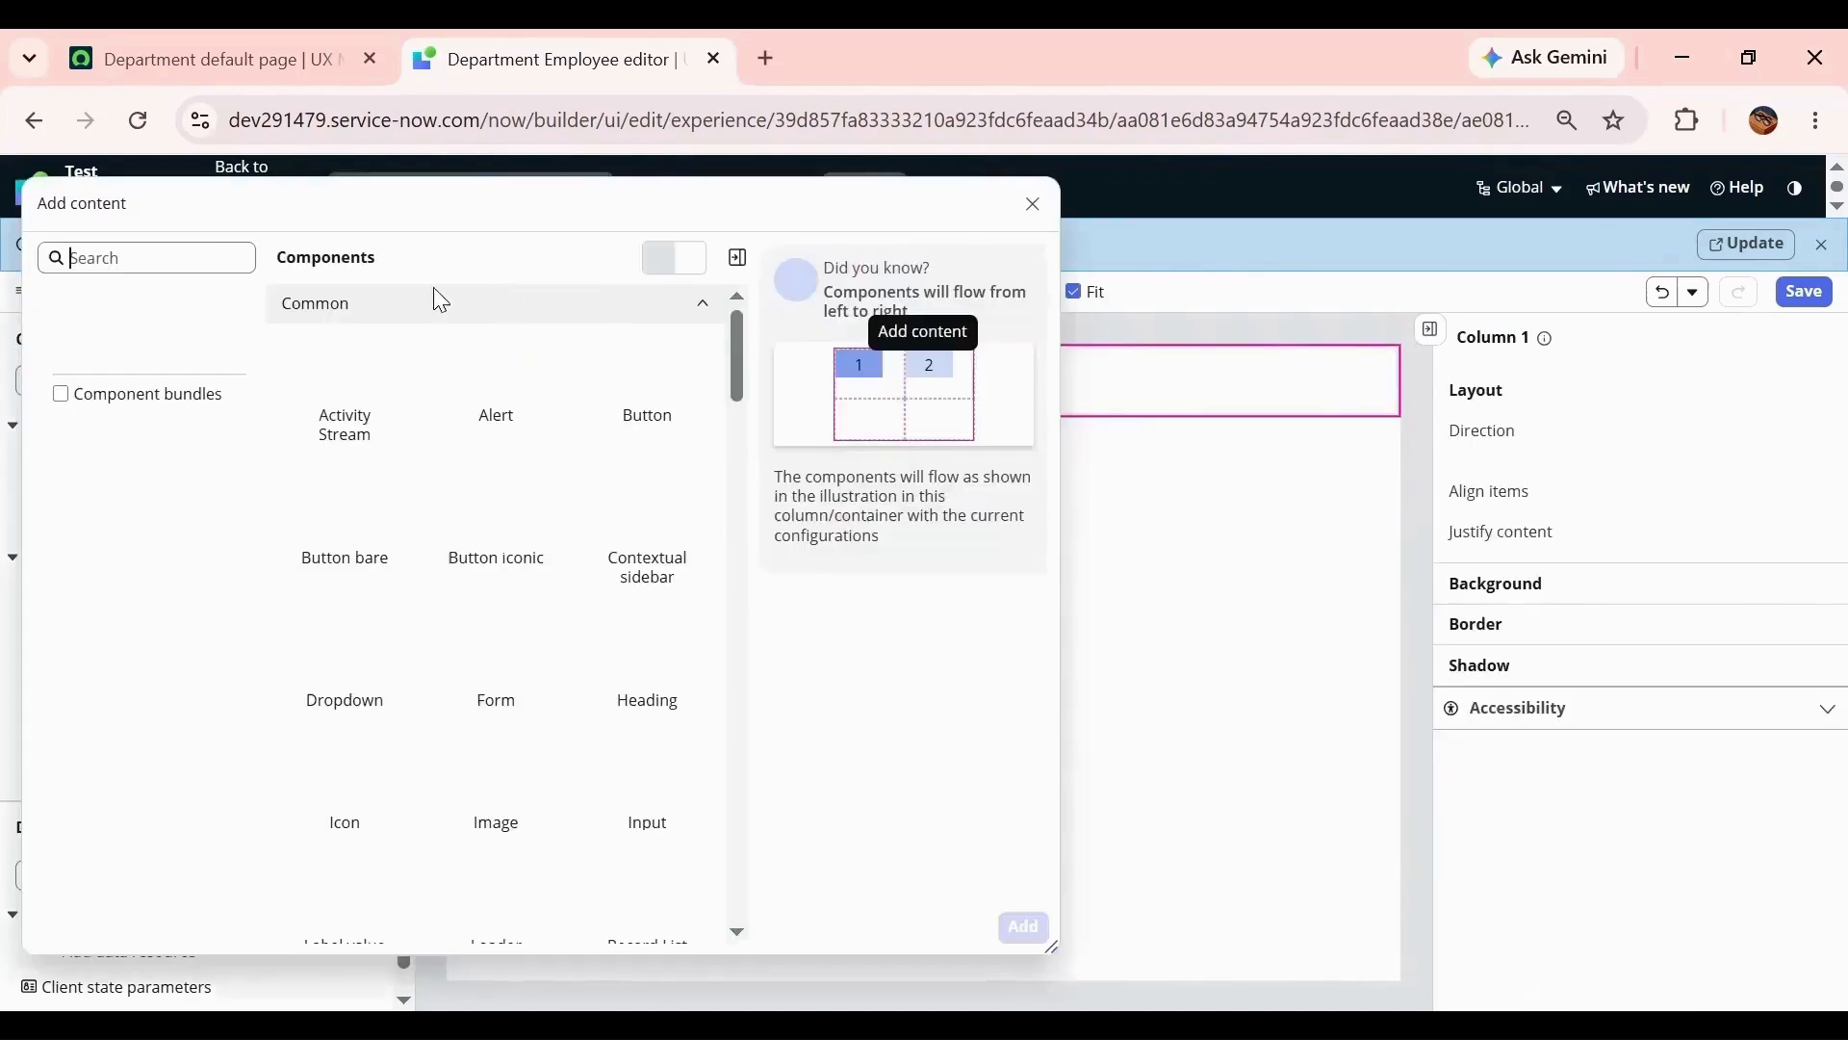
left_click(116, 262)
type("stylized")
left_click(348, 385)
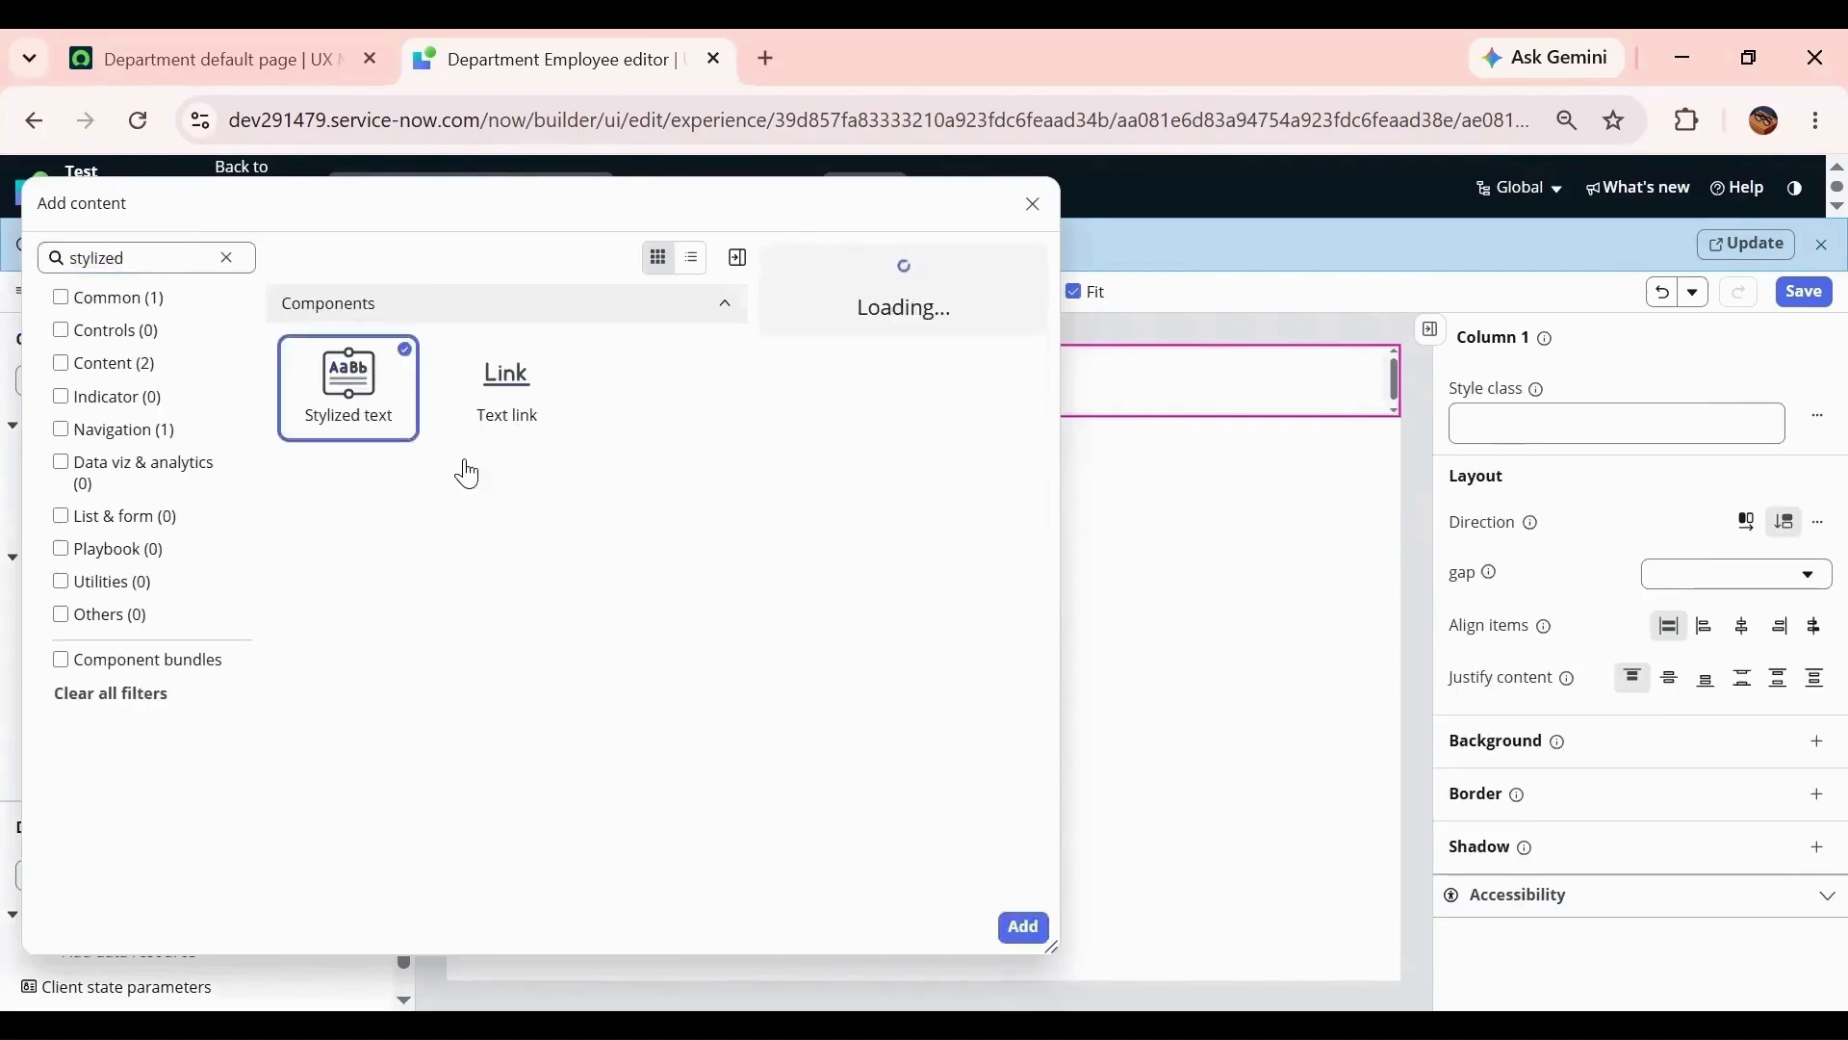
left_click(1039, 939)
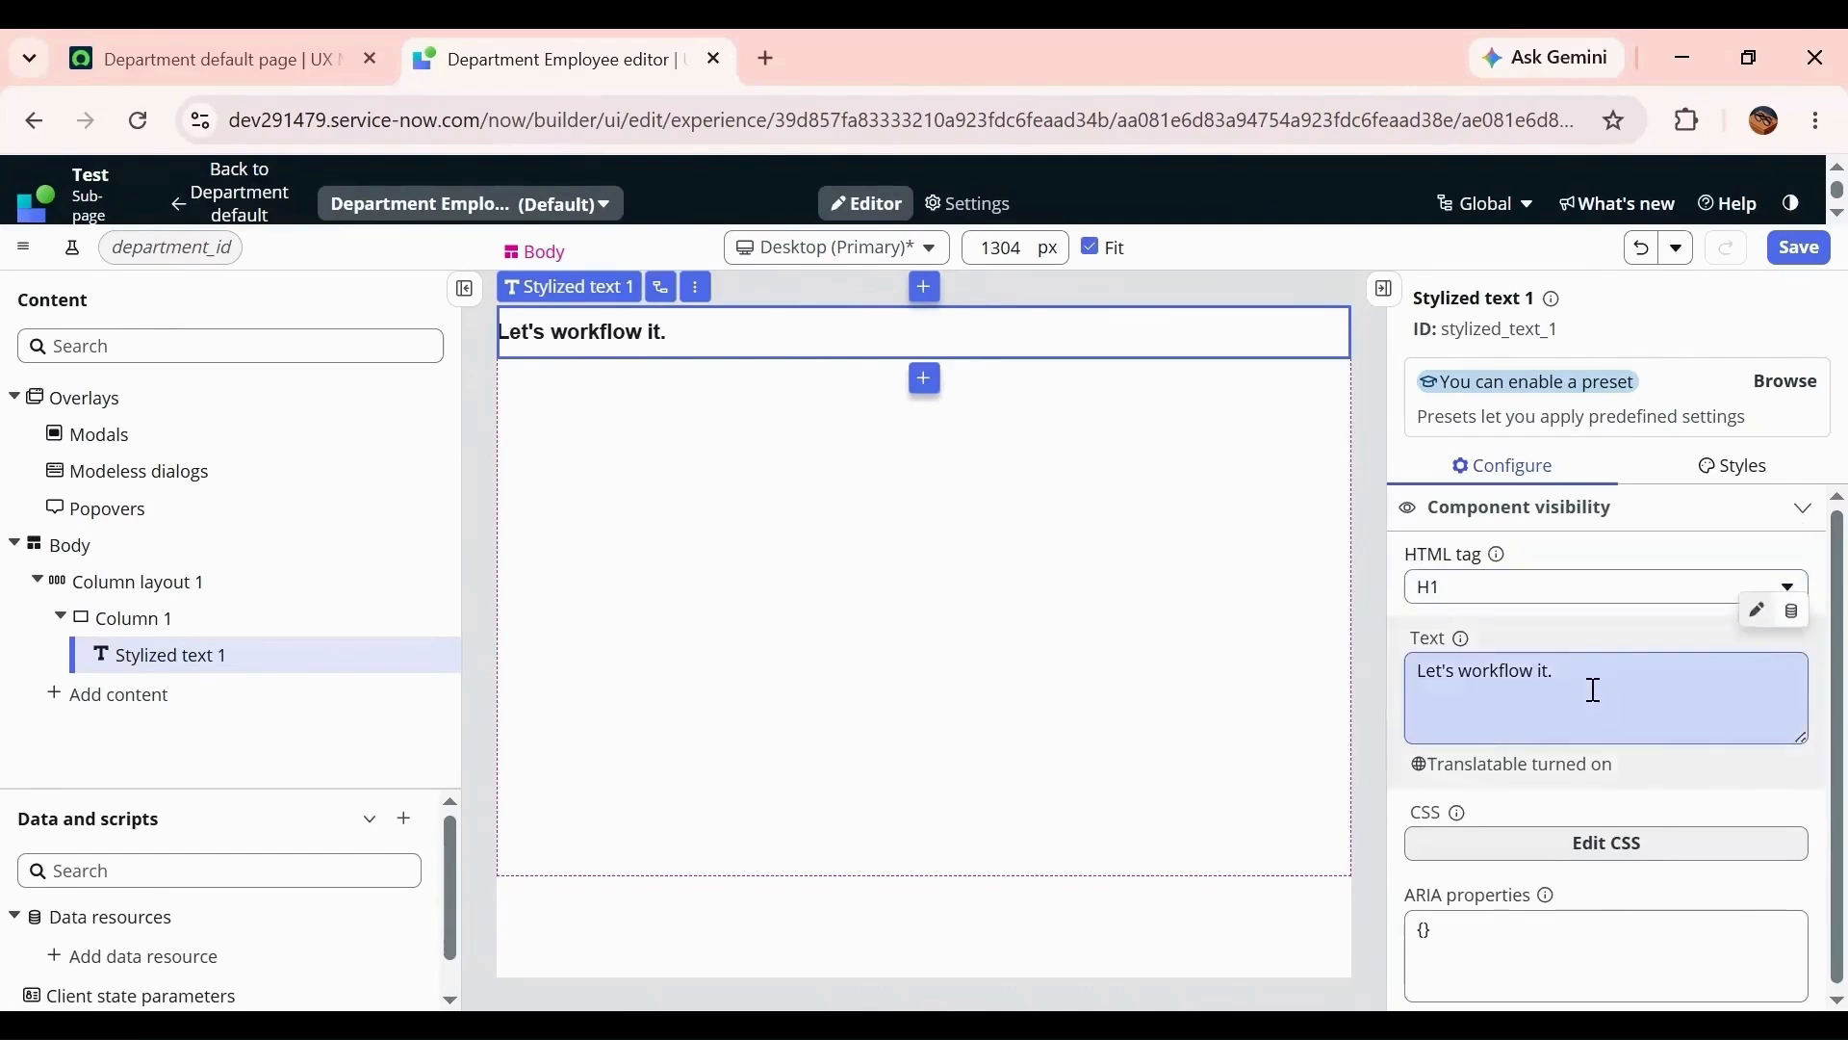
- Set the stylized text to "This page displays employees belonging to the selected department" and save the sub-page
triple_click(1594, 690)
key("BackSpace")
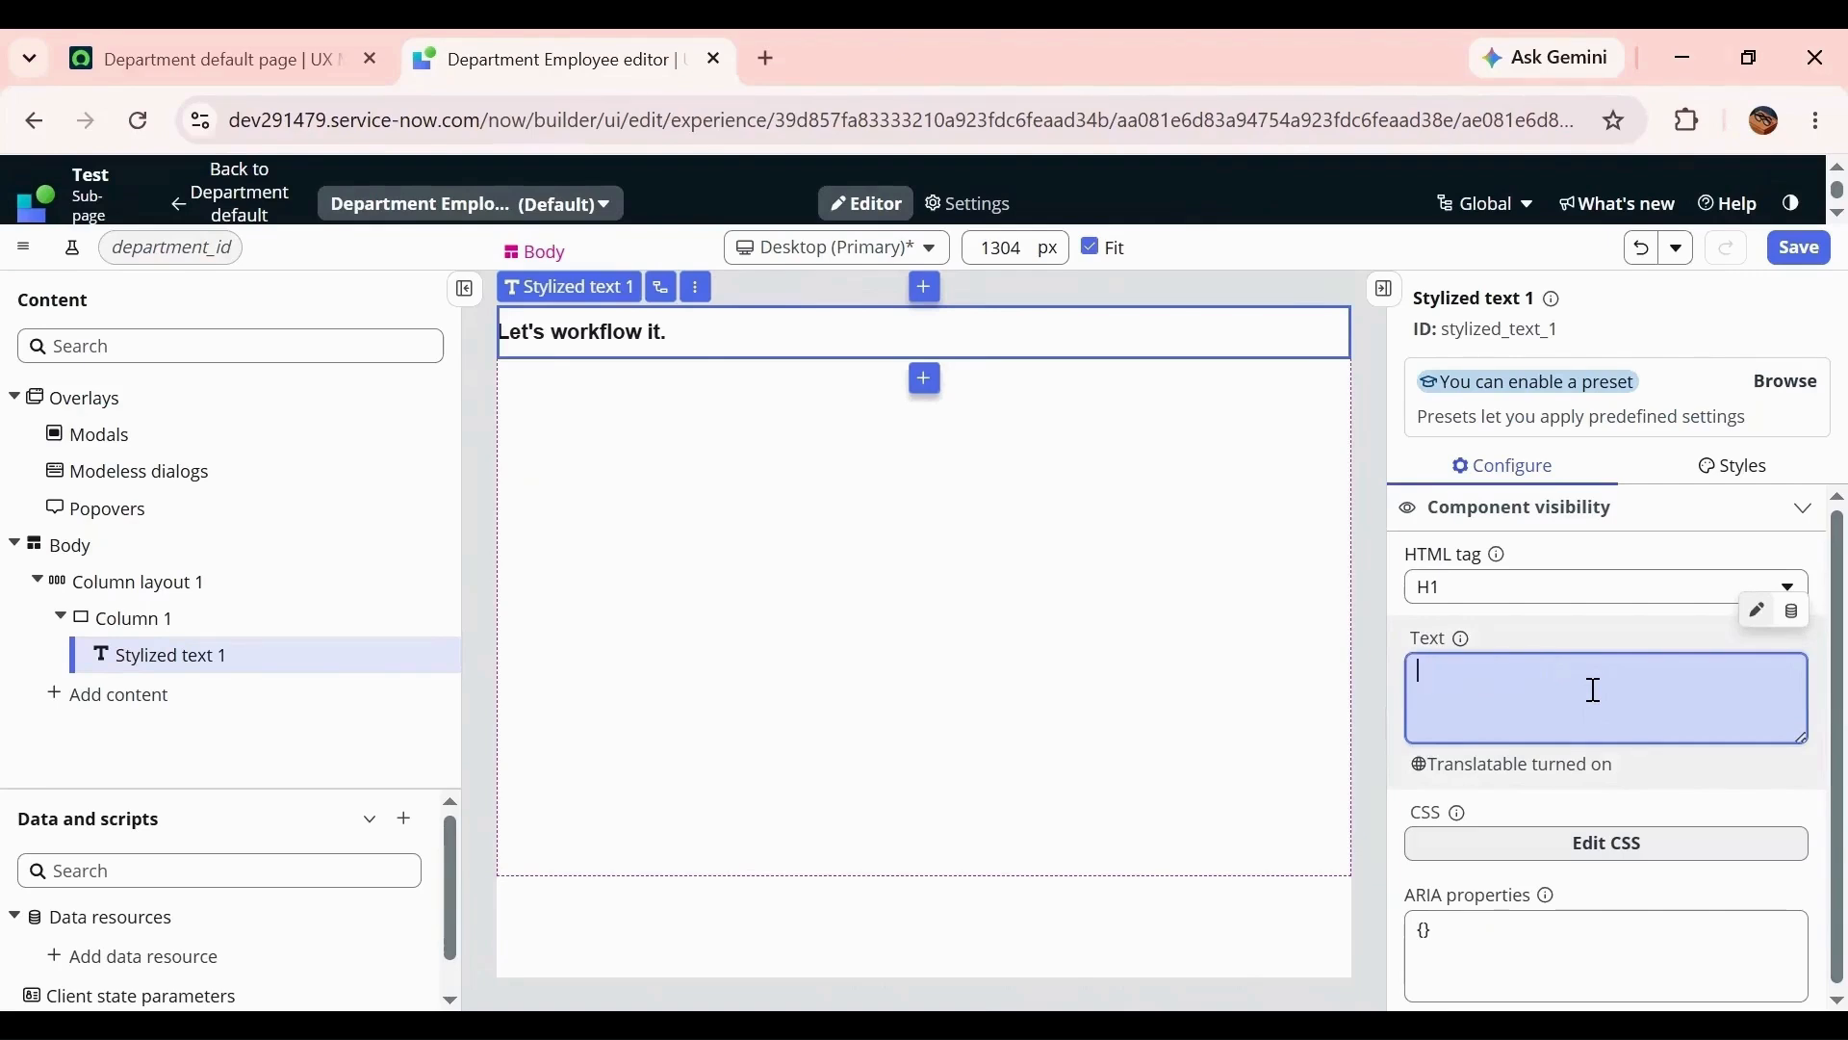
type("This page displays employees belonging")
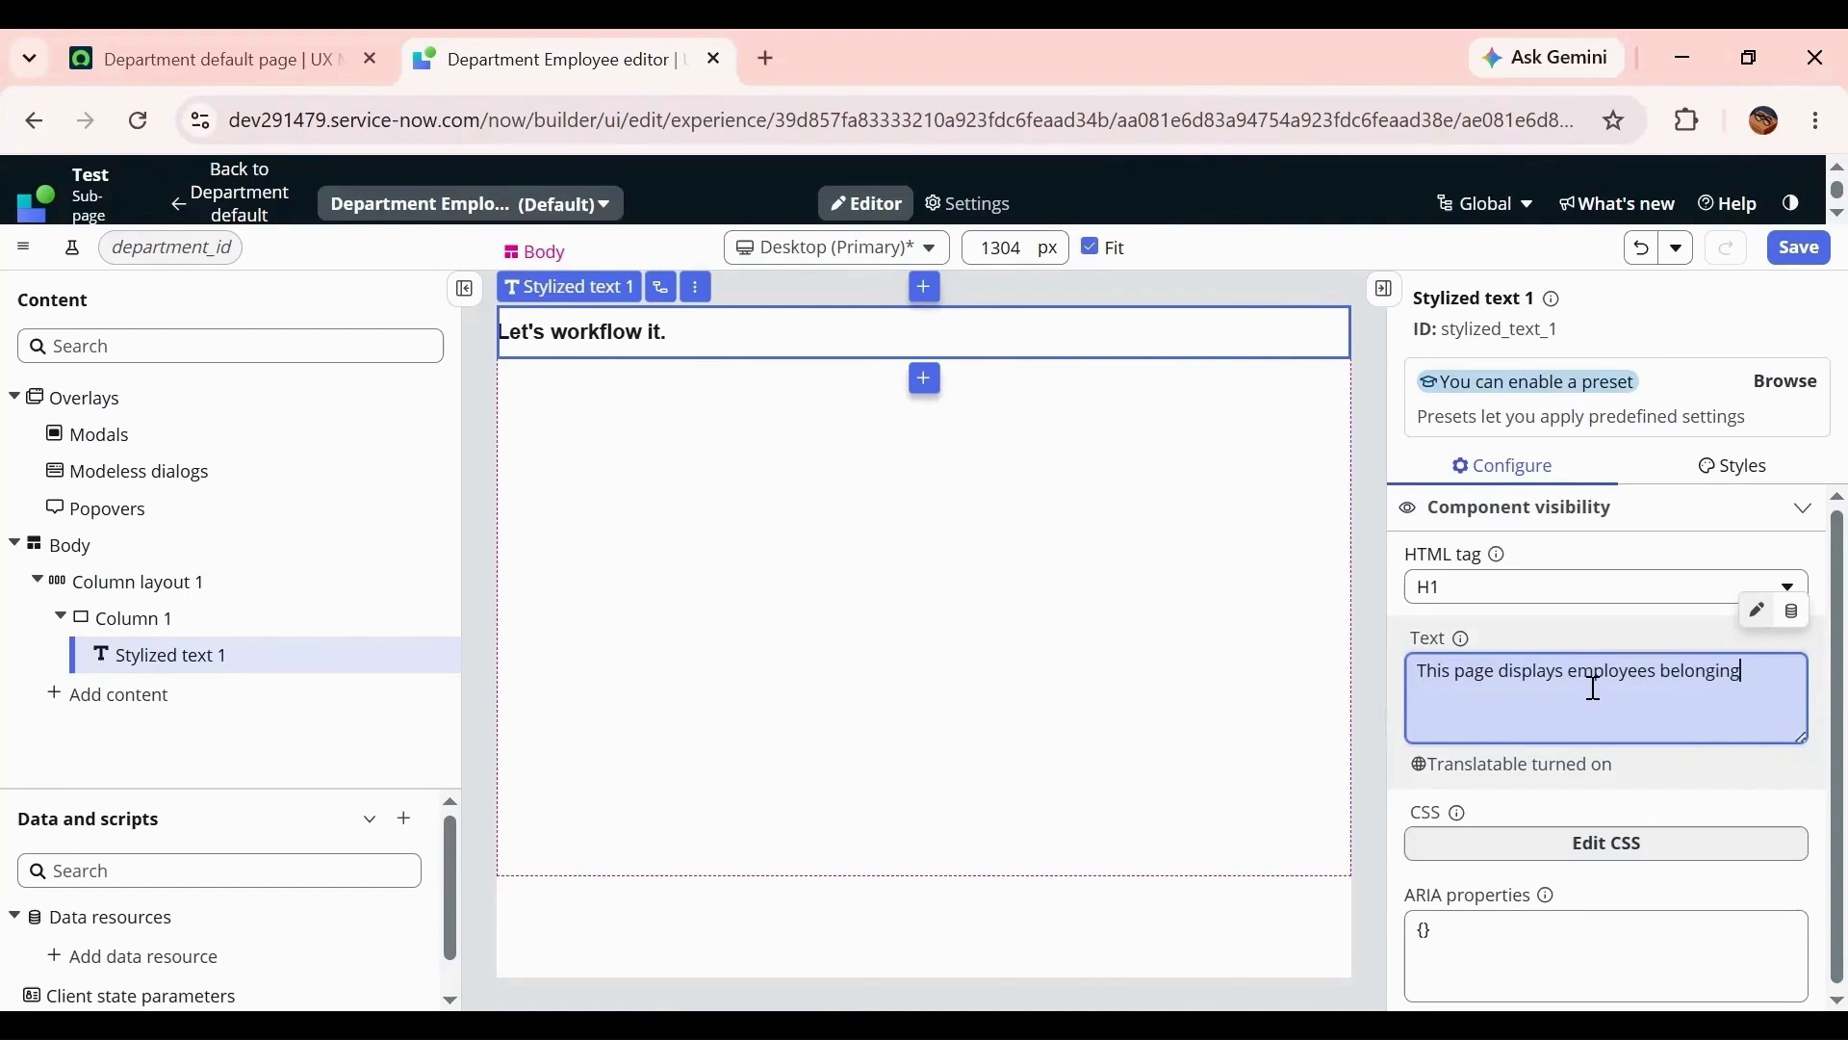
type(" to the selected department")
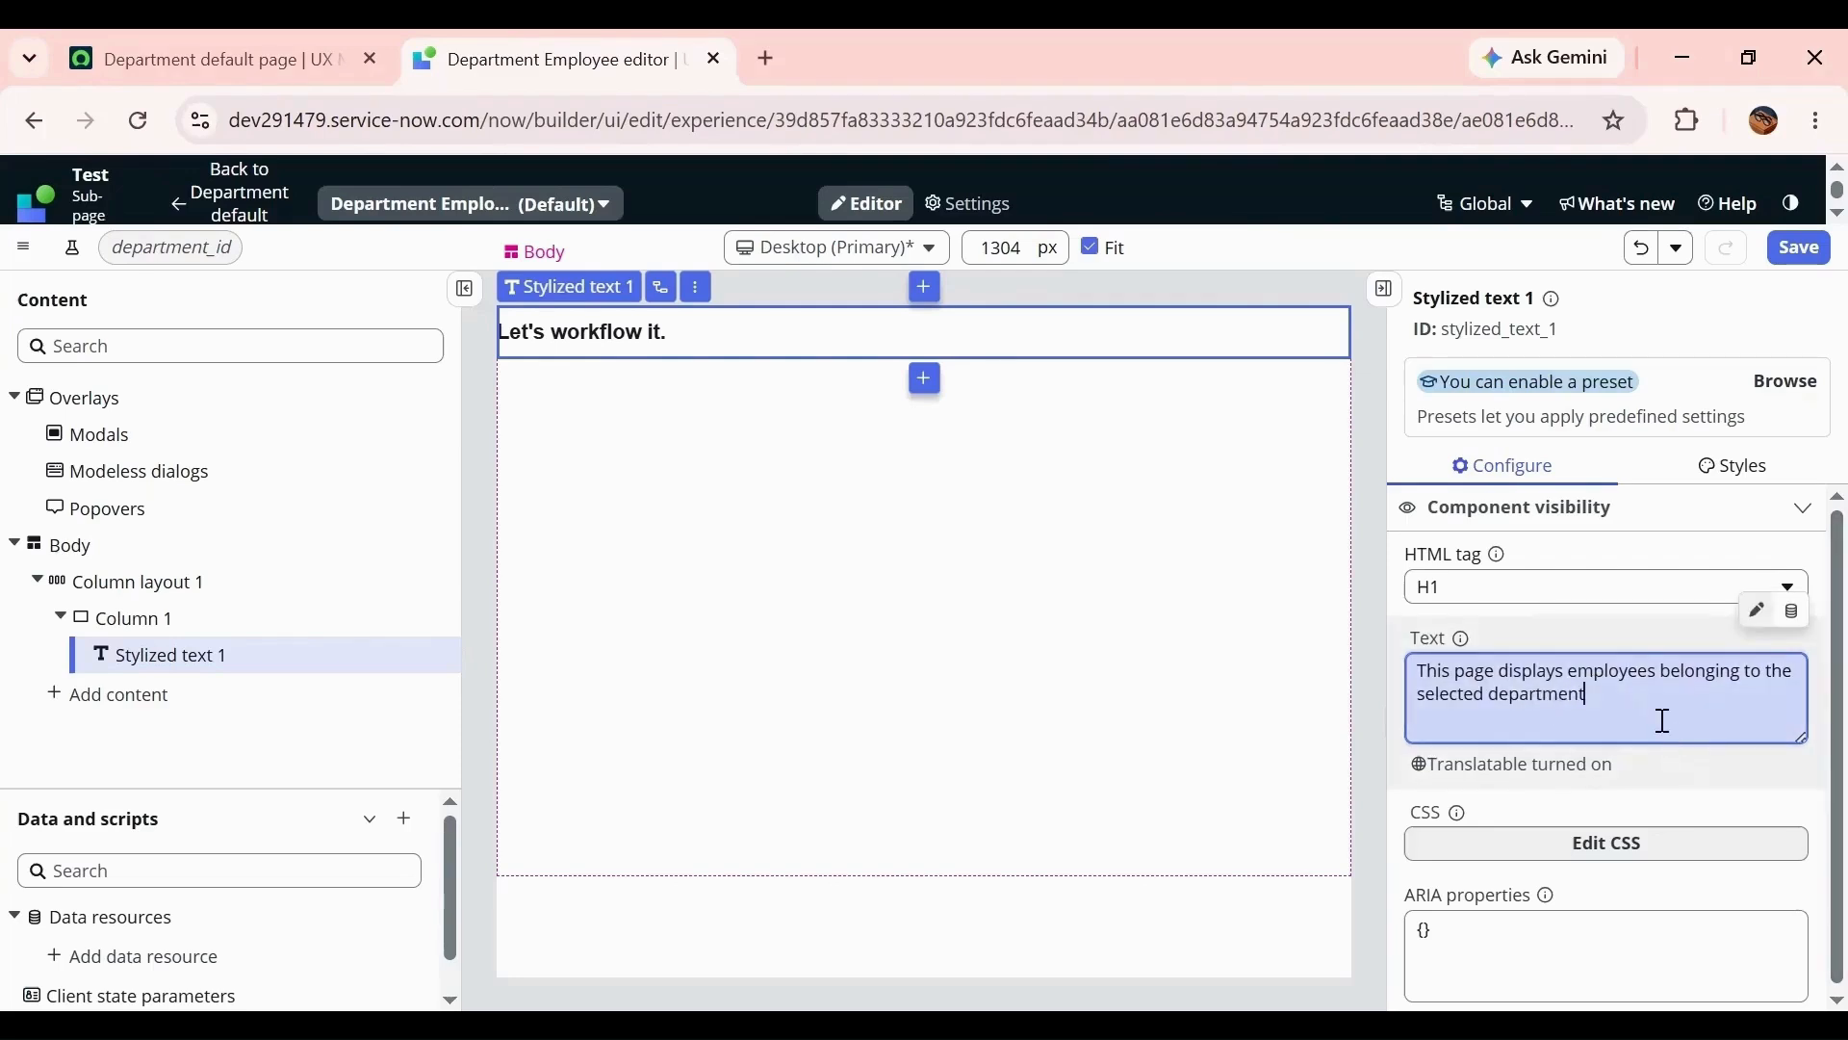
left_click(1716, 804)
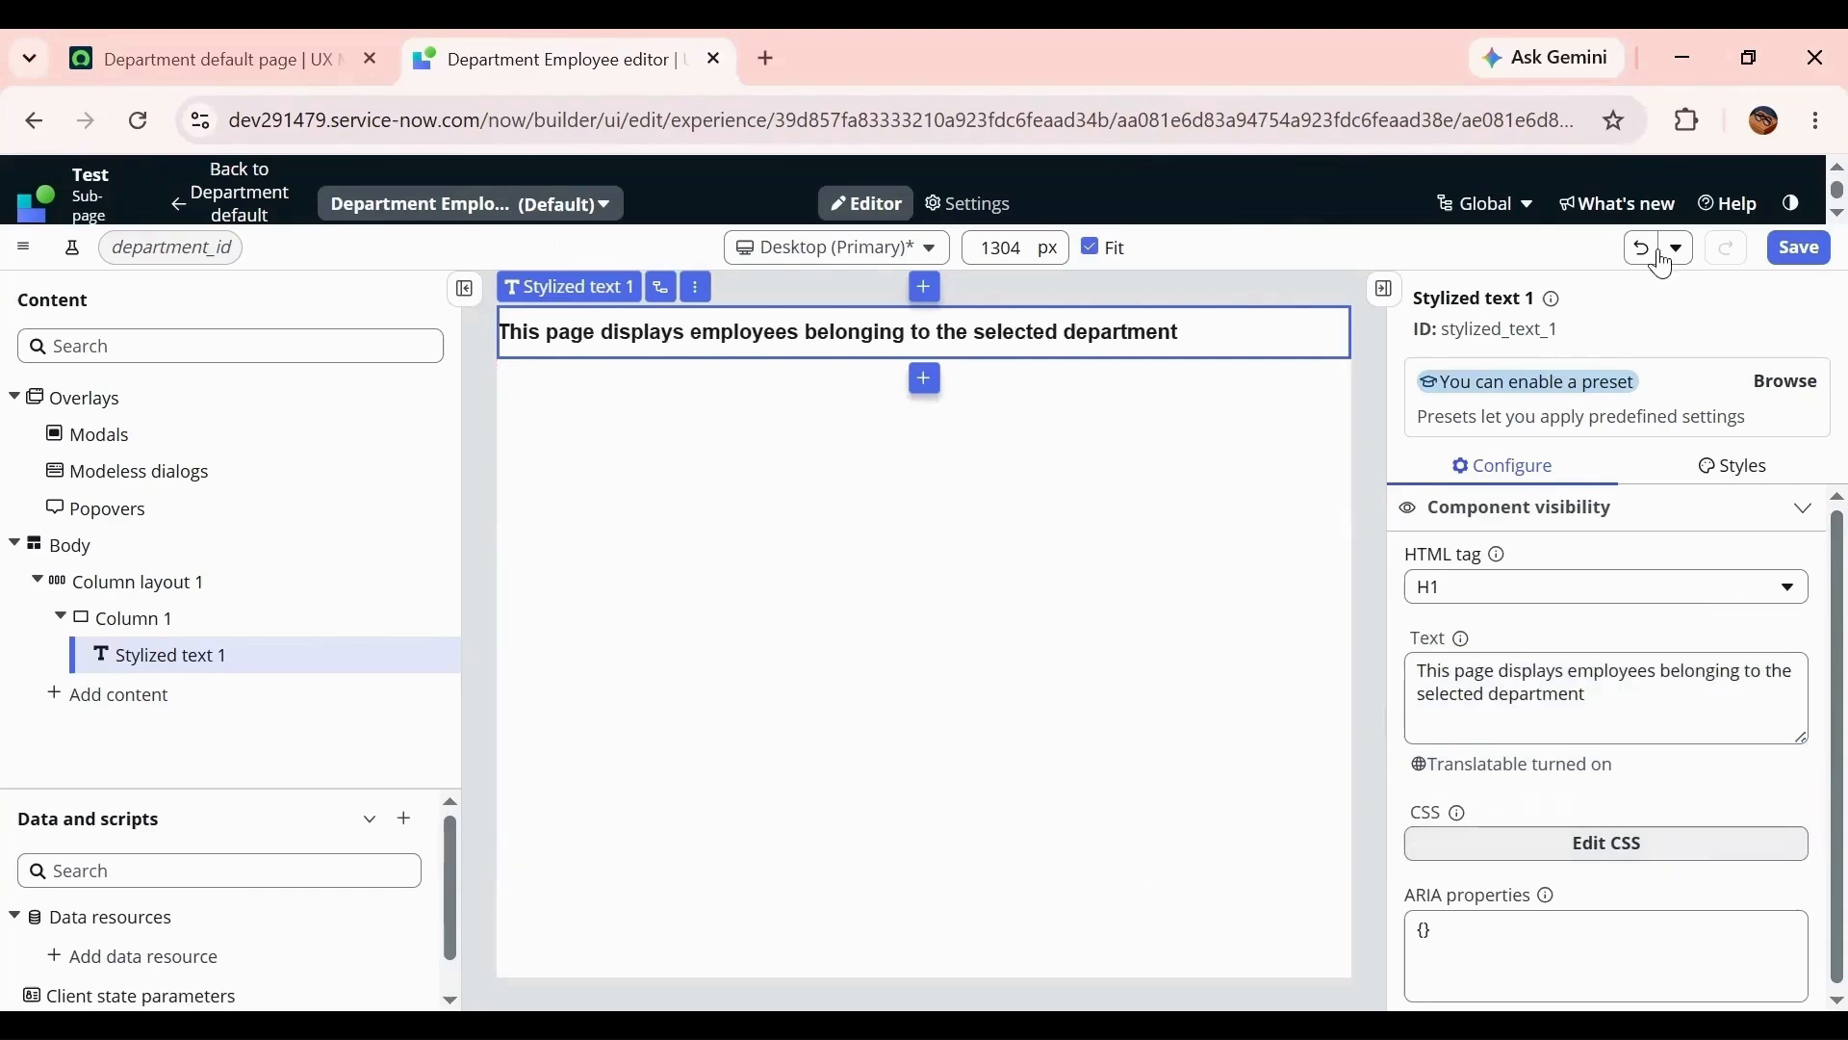
left_click(1799, 252)
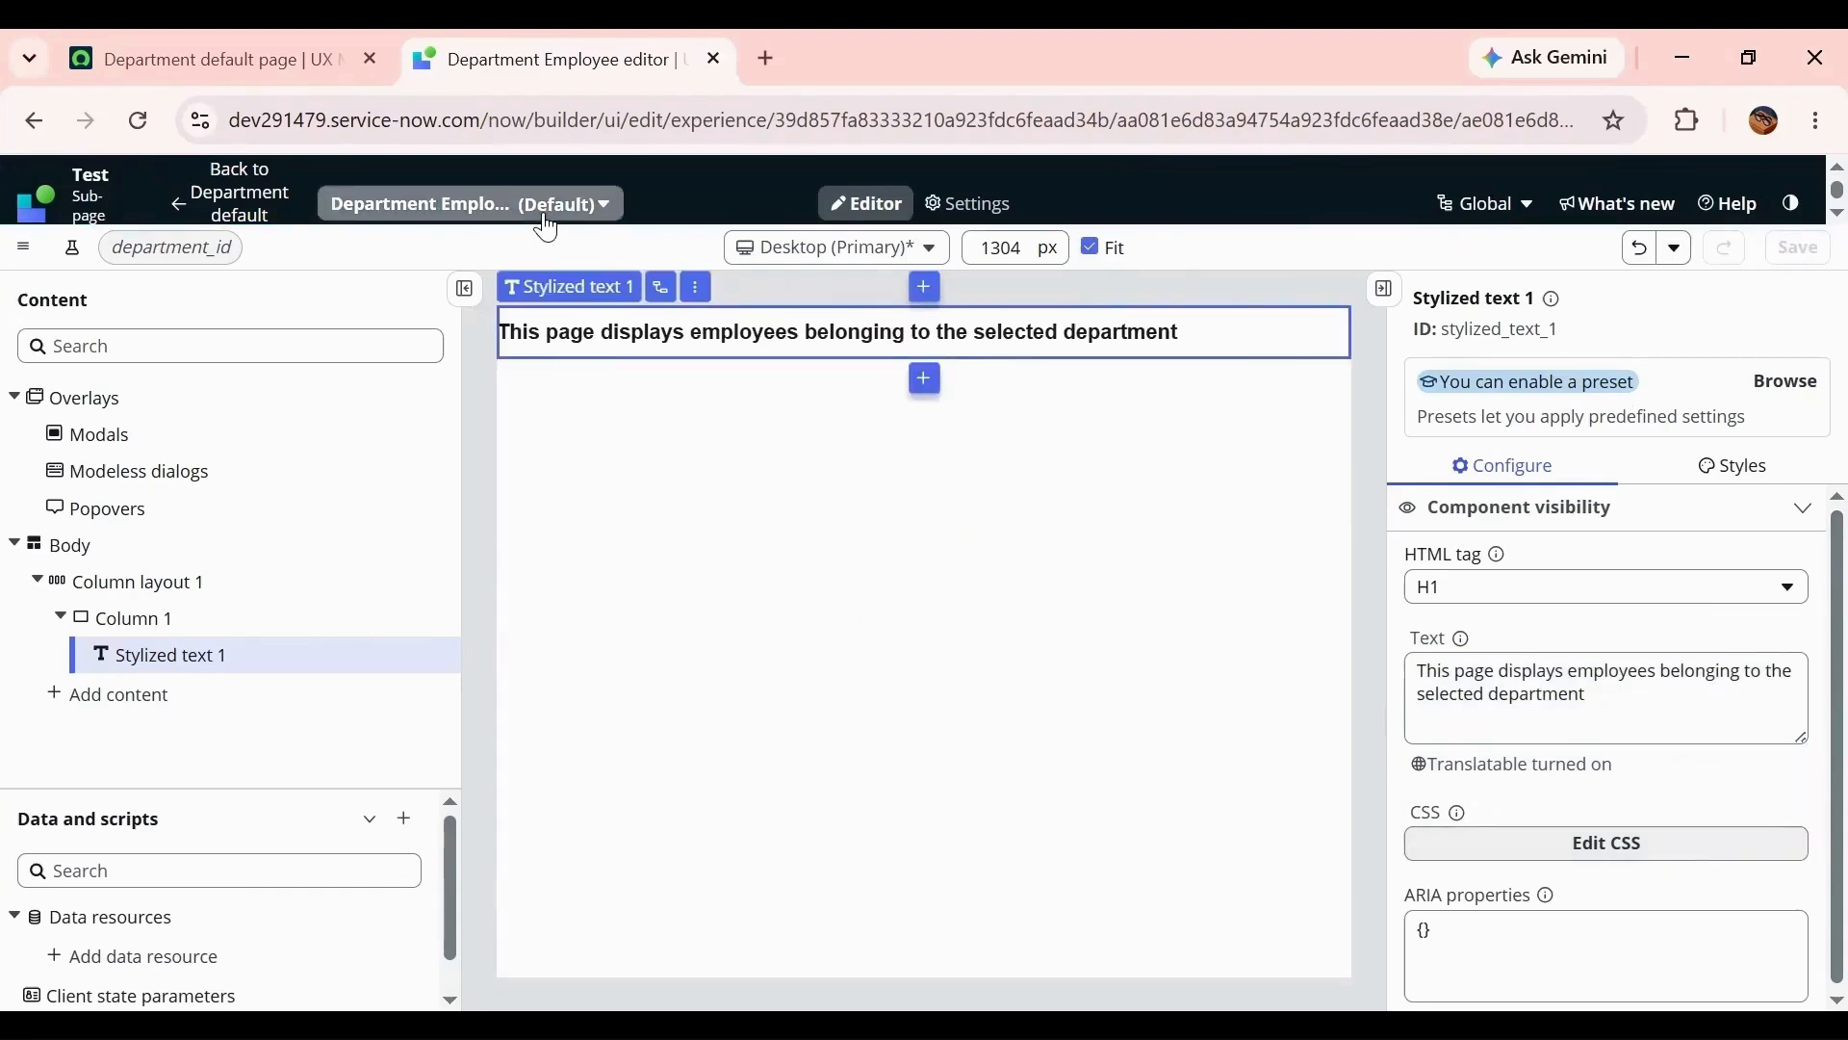
- Return to the Department default page and show the Department Employee sub-page in Viewport 1
left_click(236, 192)
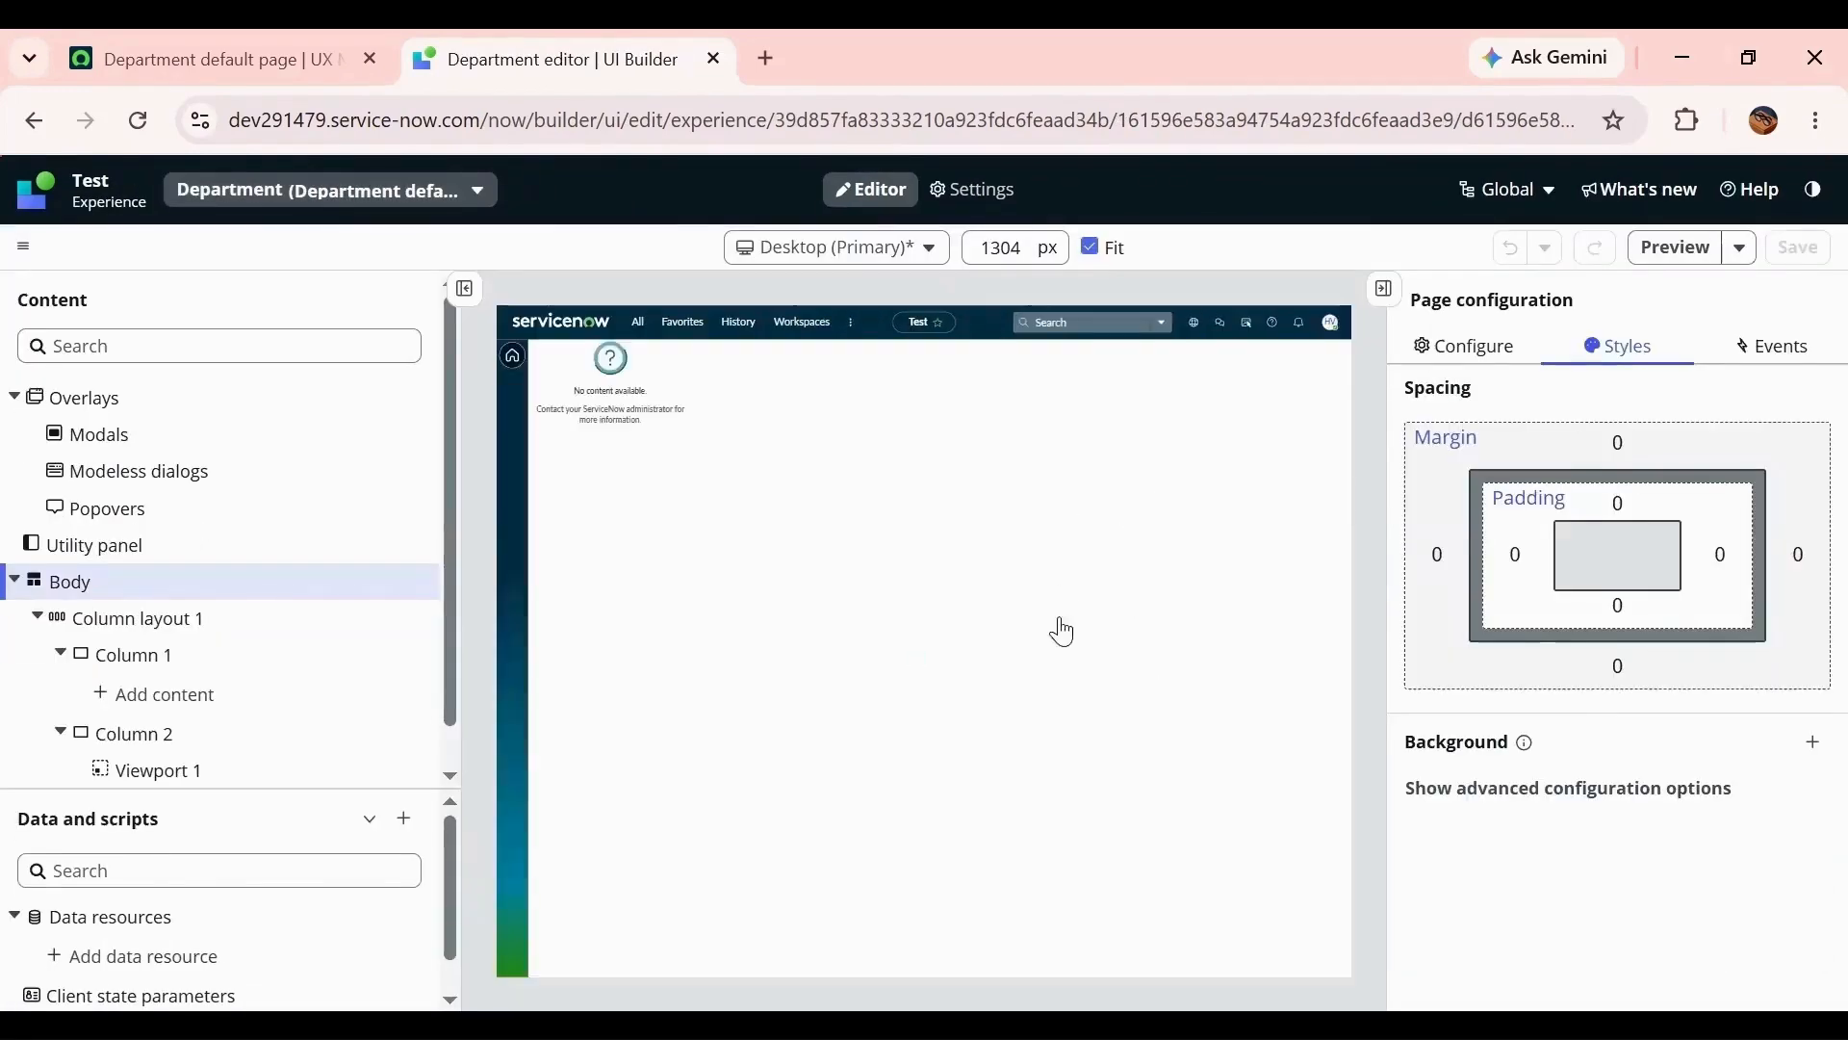
left_click(989, 412)
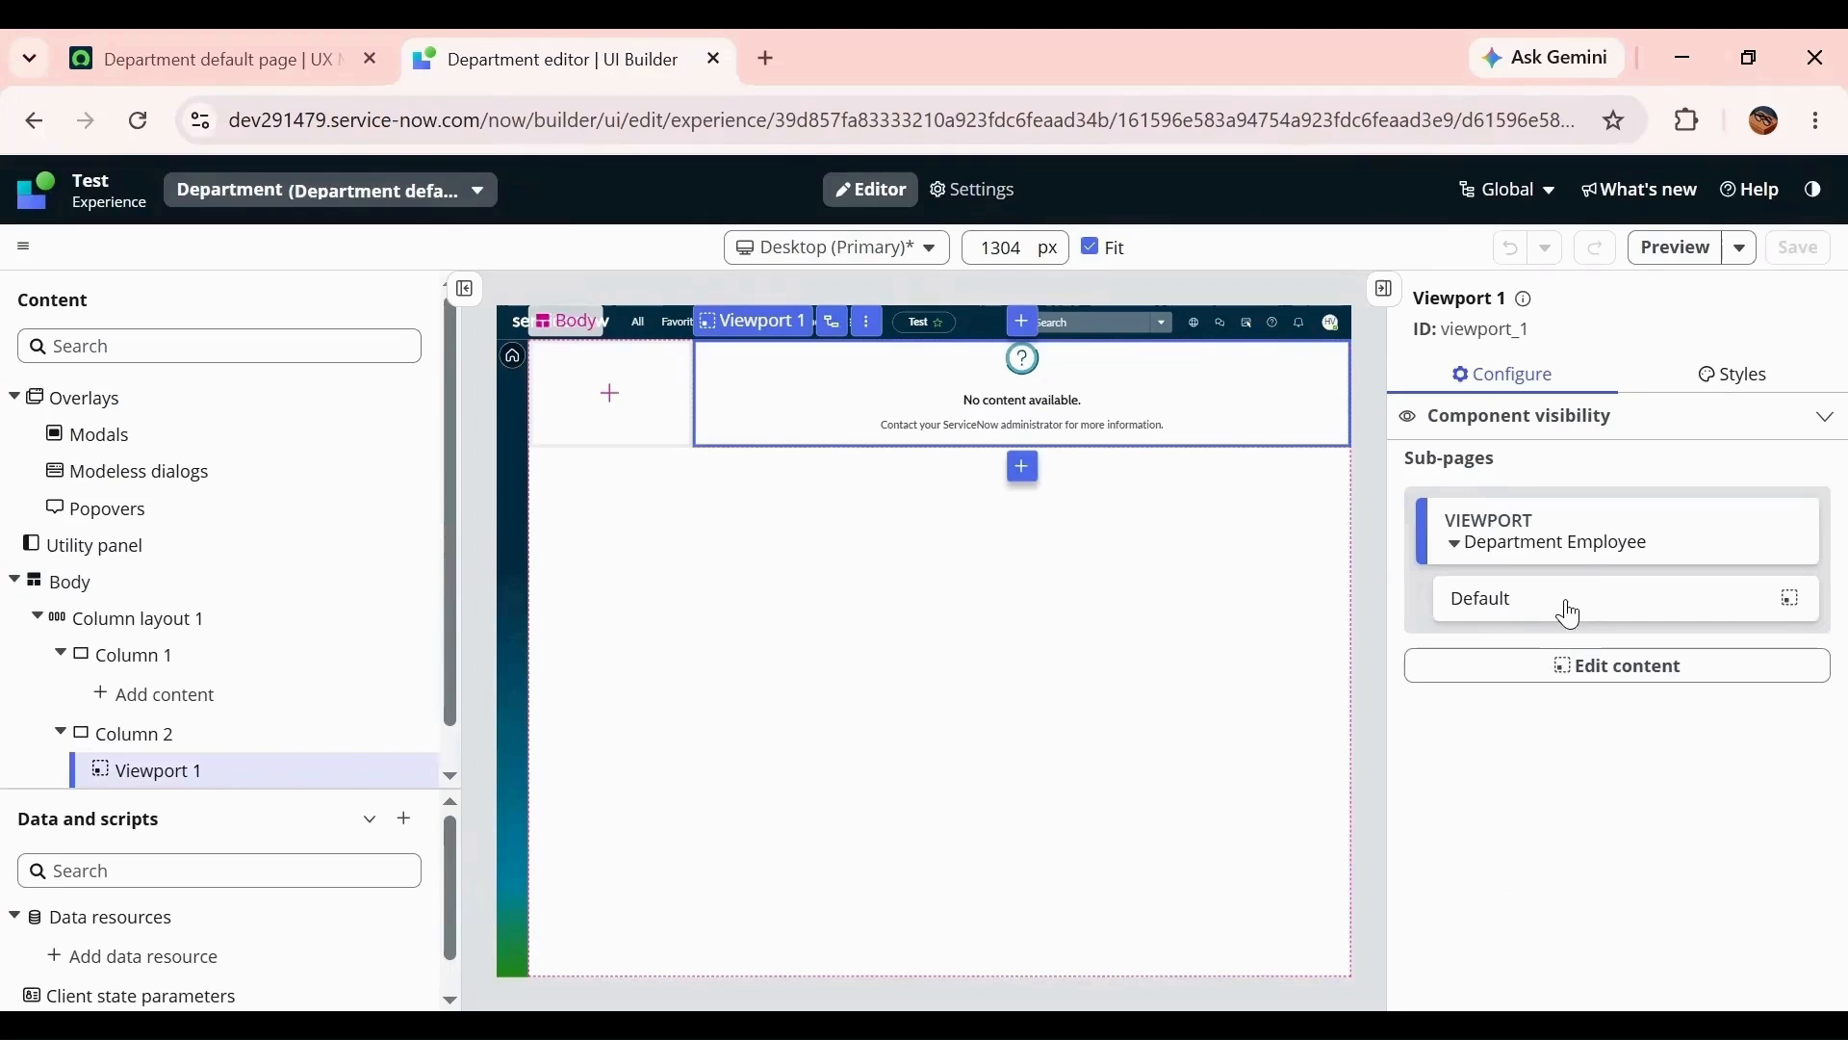
left_click(1557, 558)
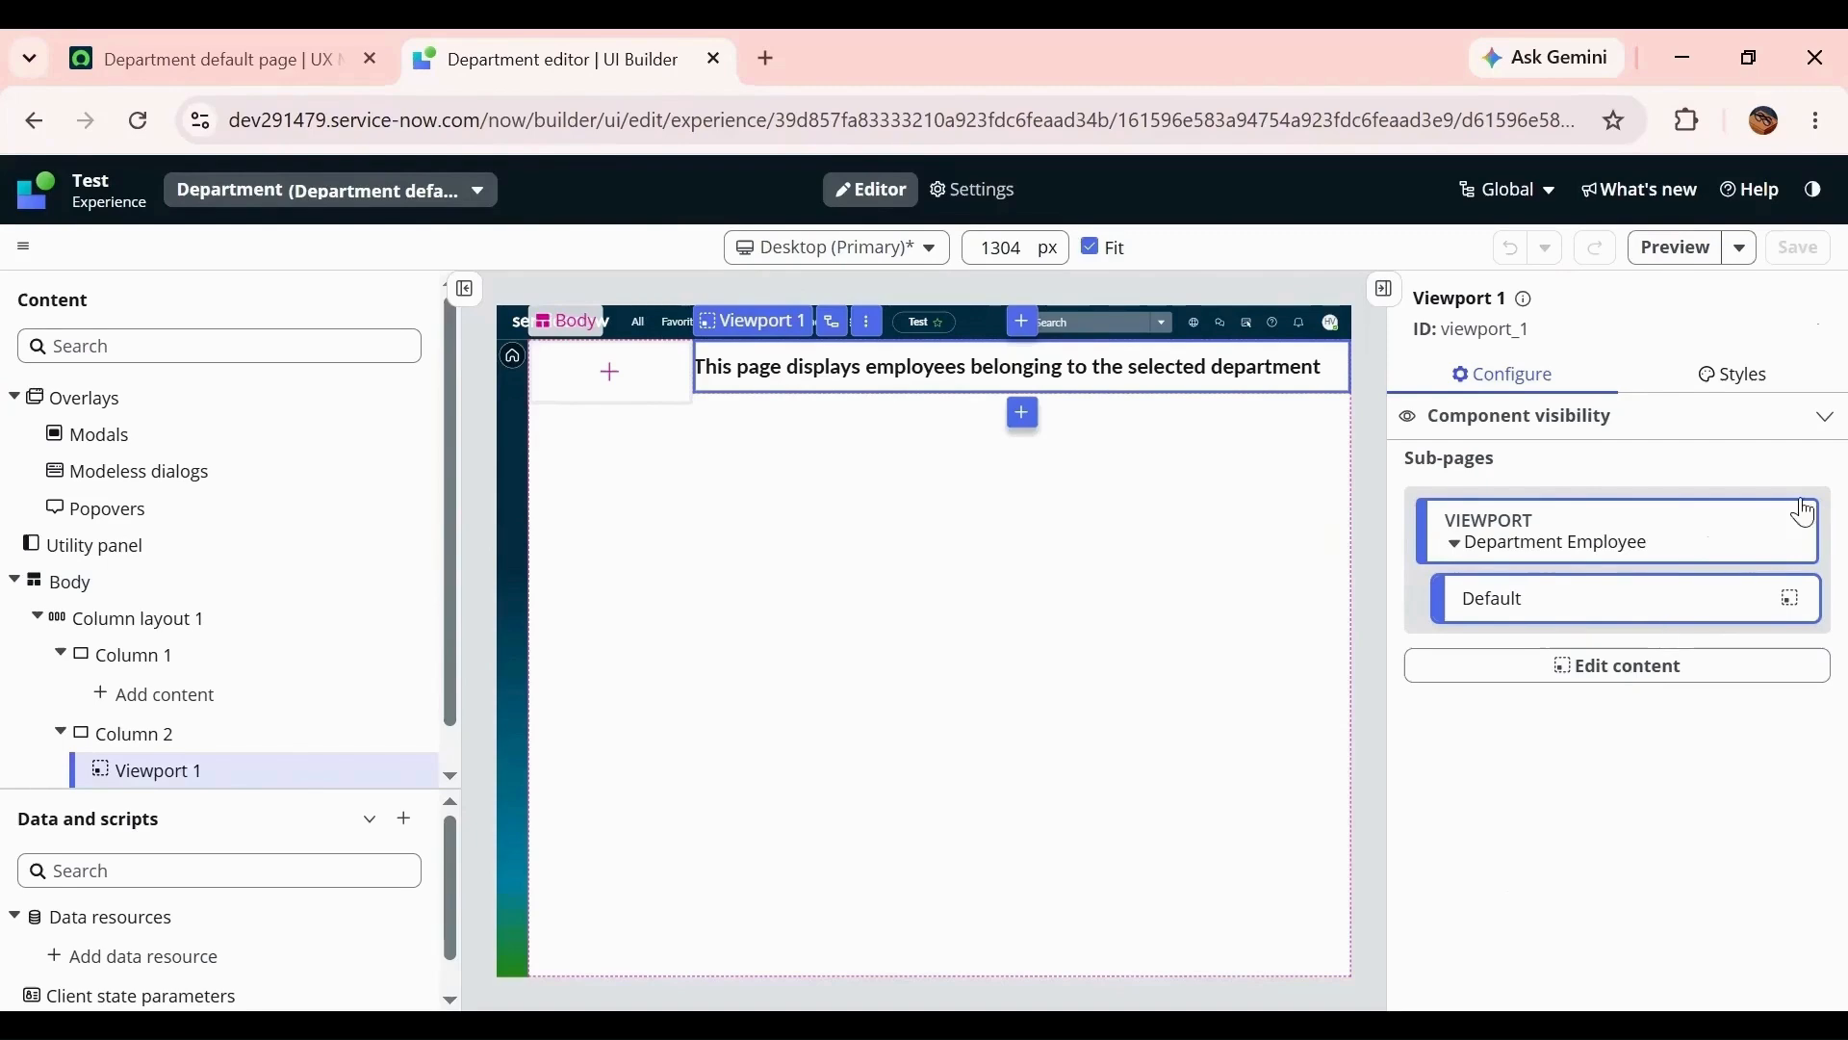
- Preview the Department page at its URL in a new browser tab, and return to the UI Builder tab
left_click(1738, 252)
left_click(1723, 285)
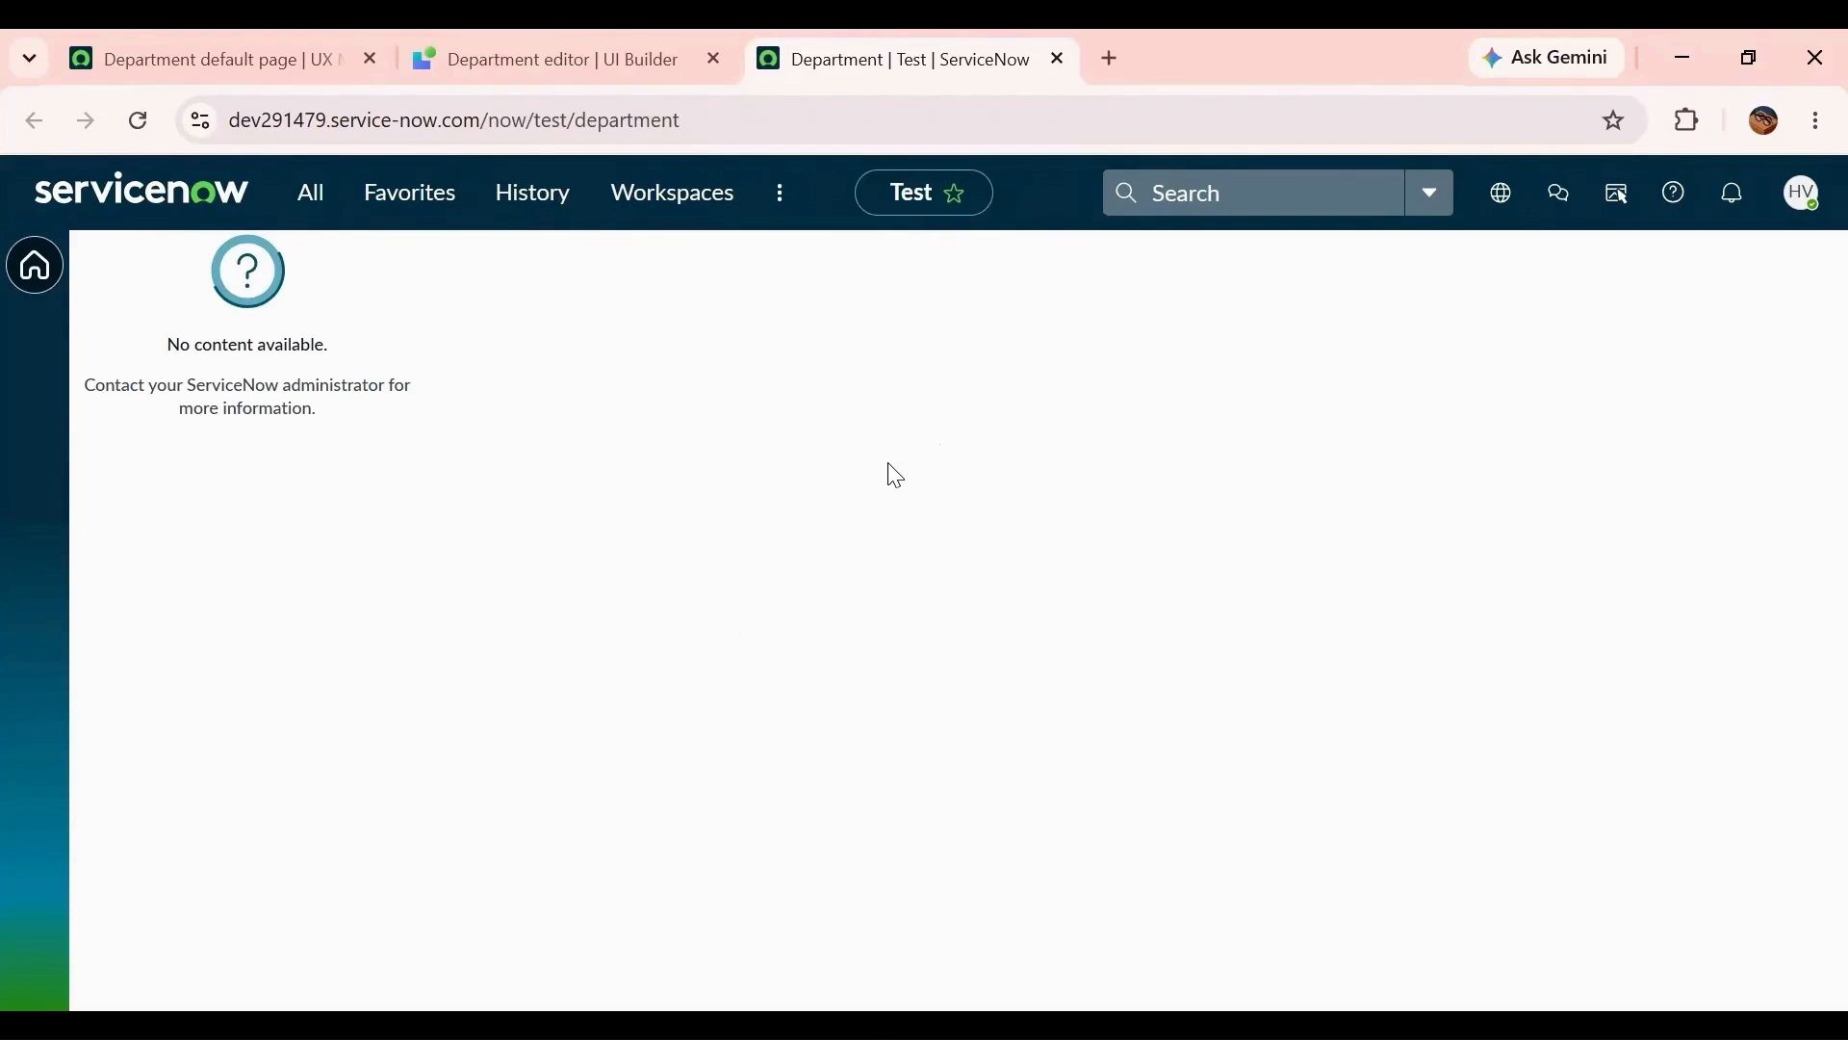
left_click(583, 50)
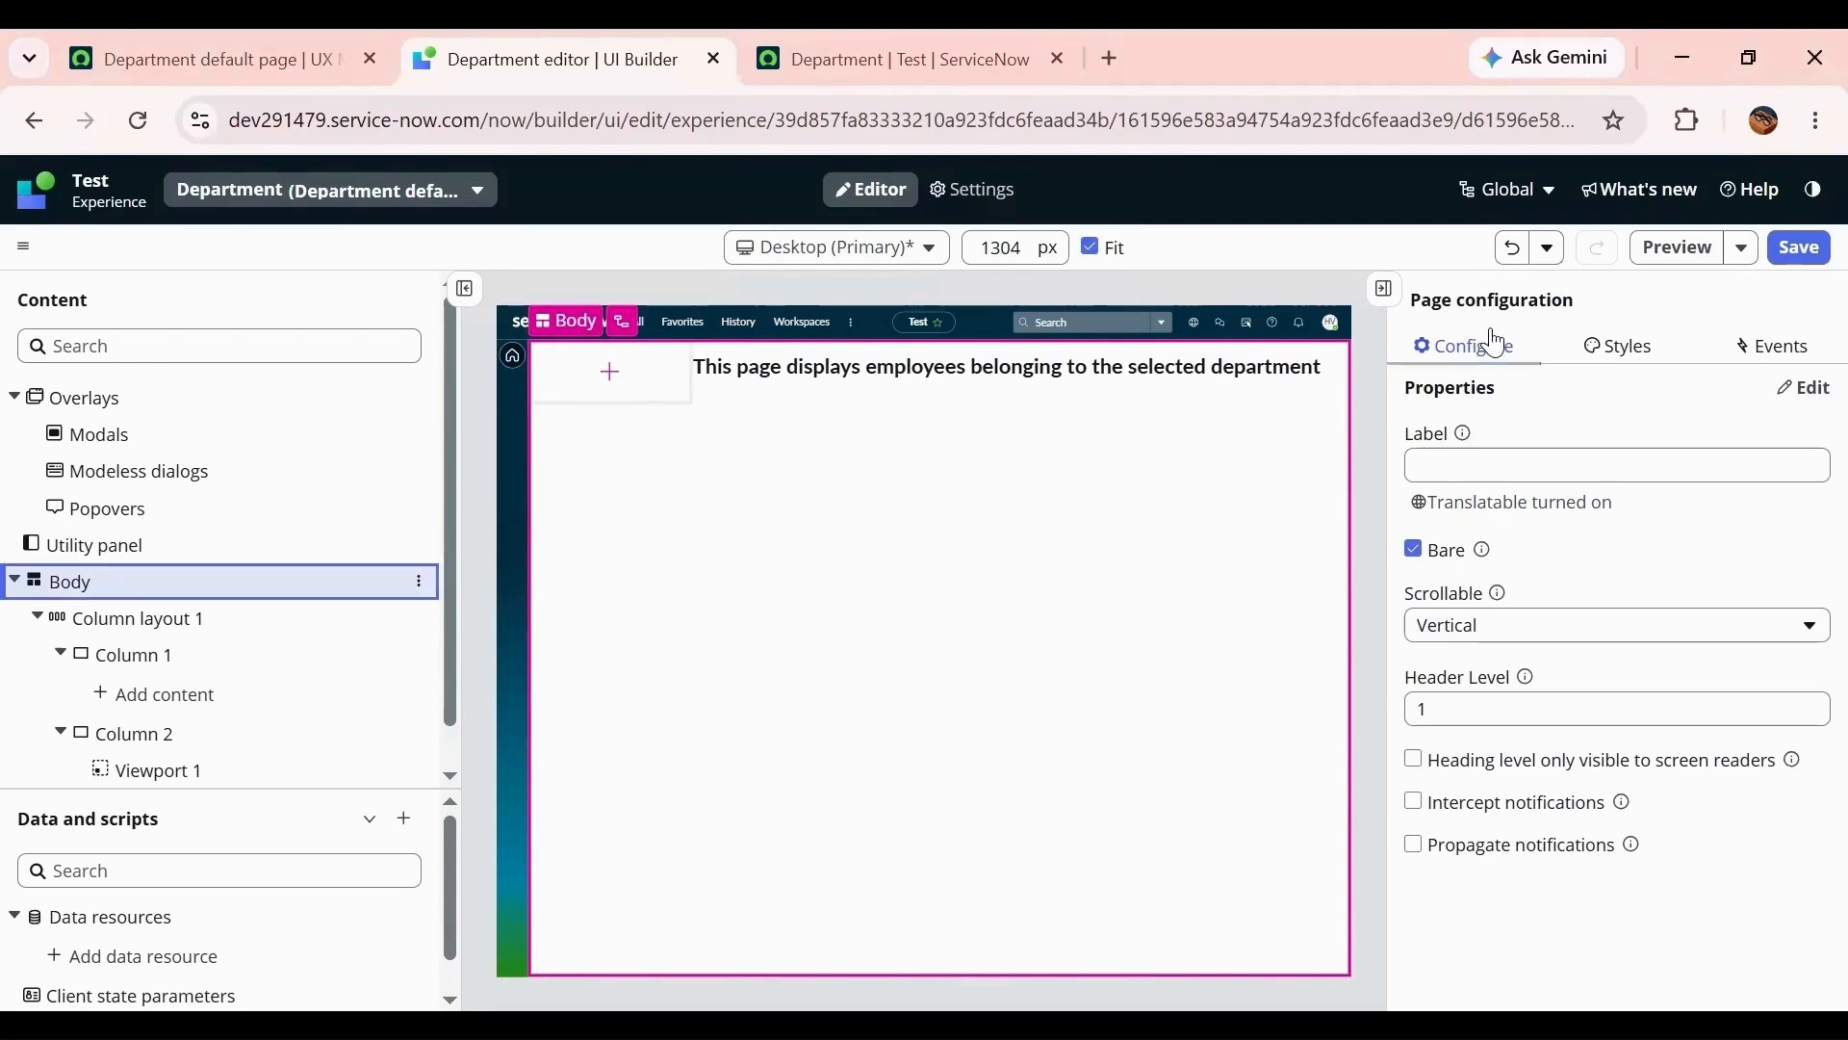
- Start a page-level event mapping for the Department page with Page ready as the triggering event
left_click(1786, 356)
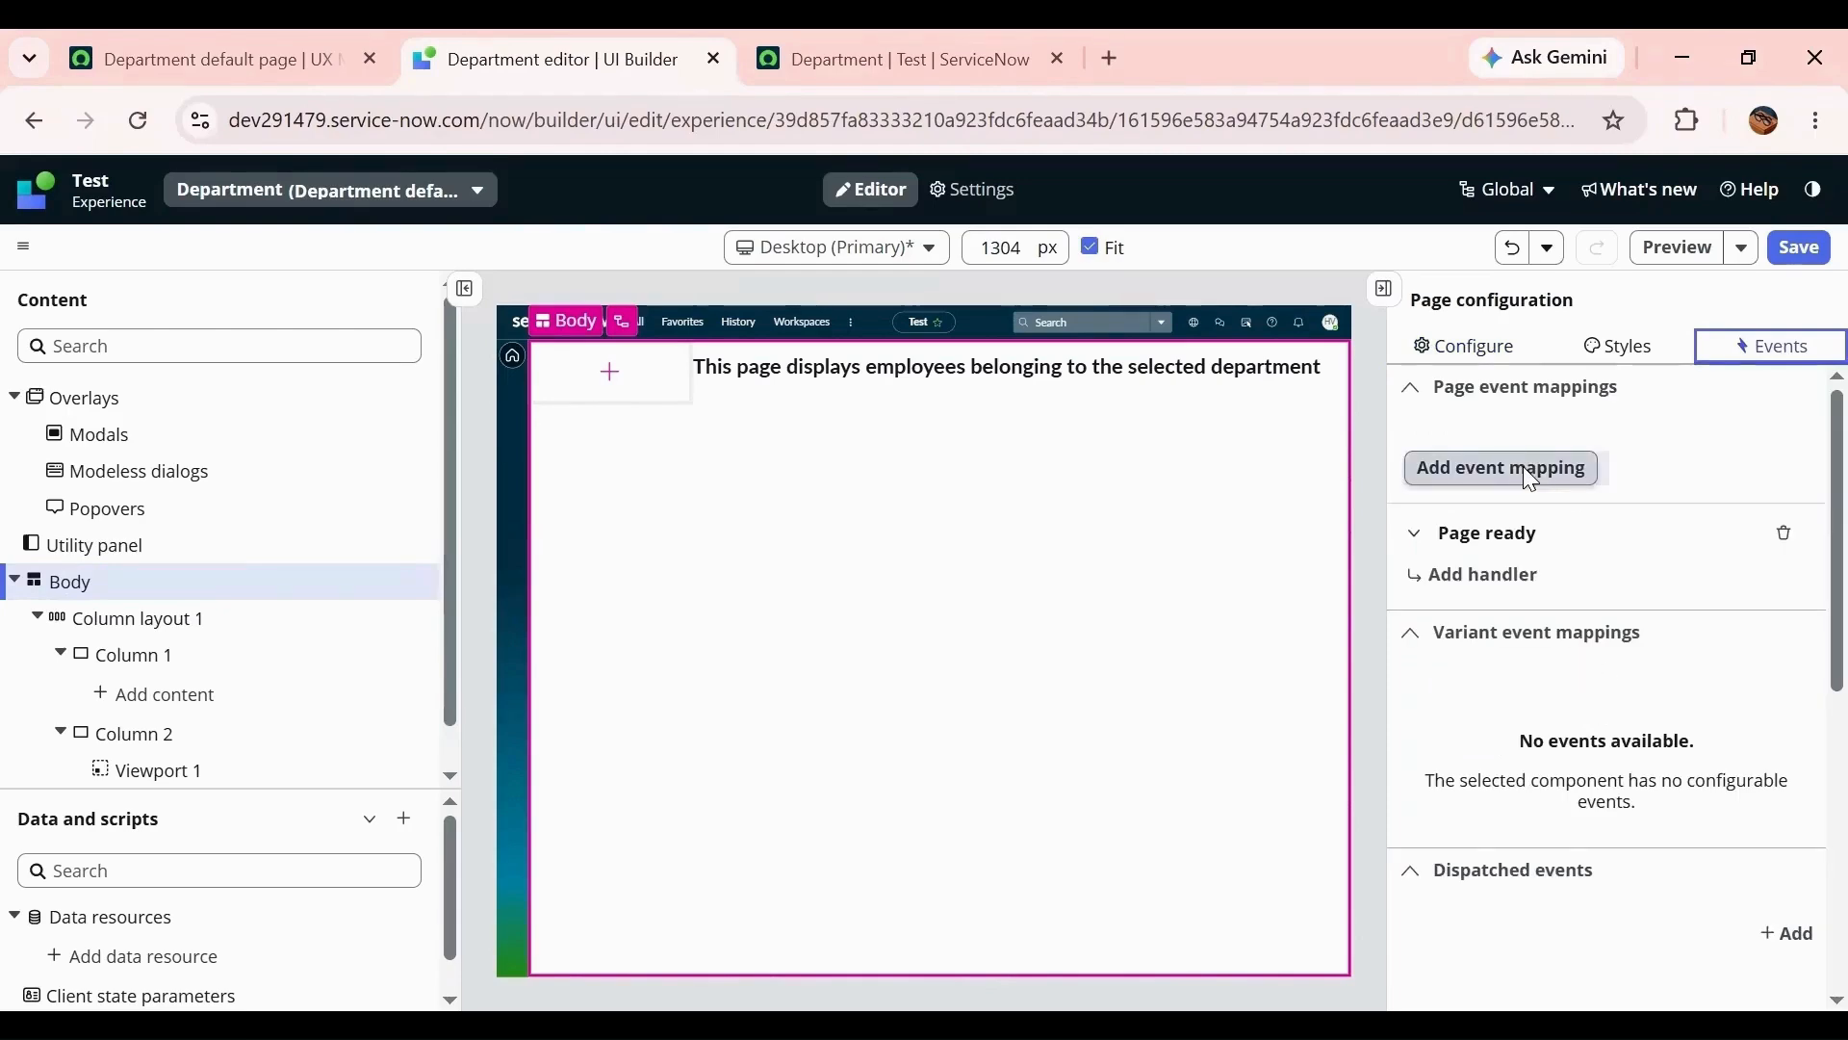
left_click(1524, 470)
scroll(813, 734, "down", 1)
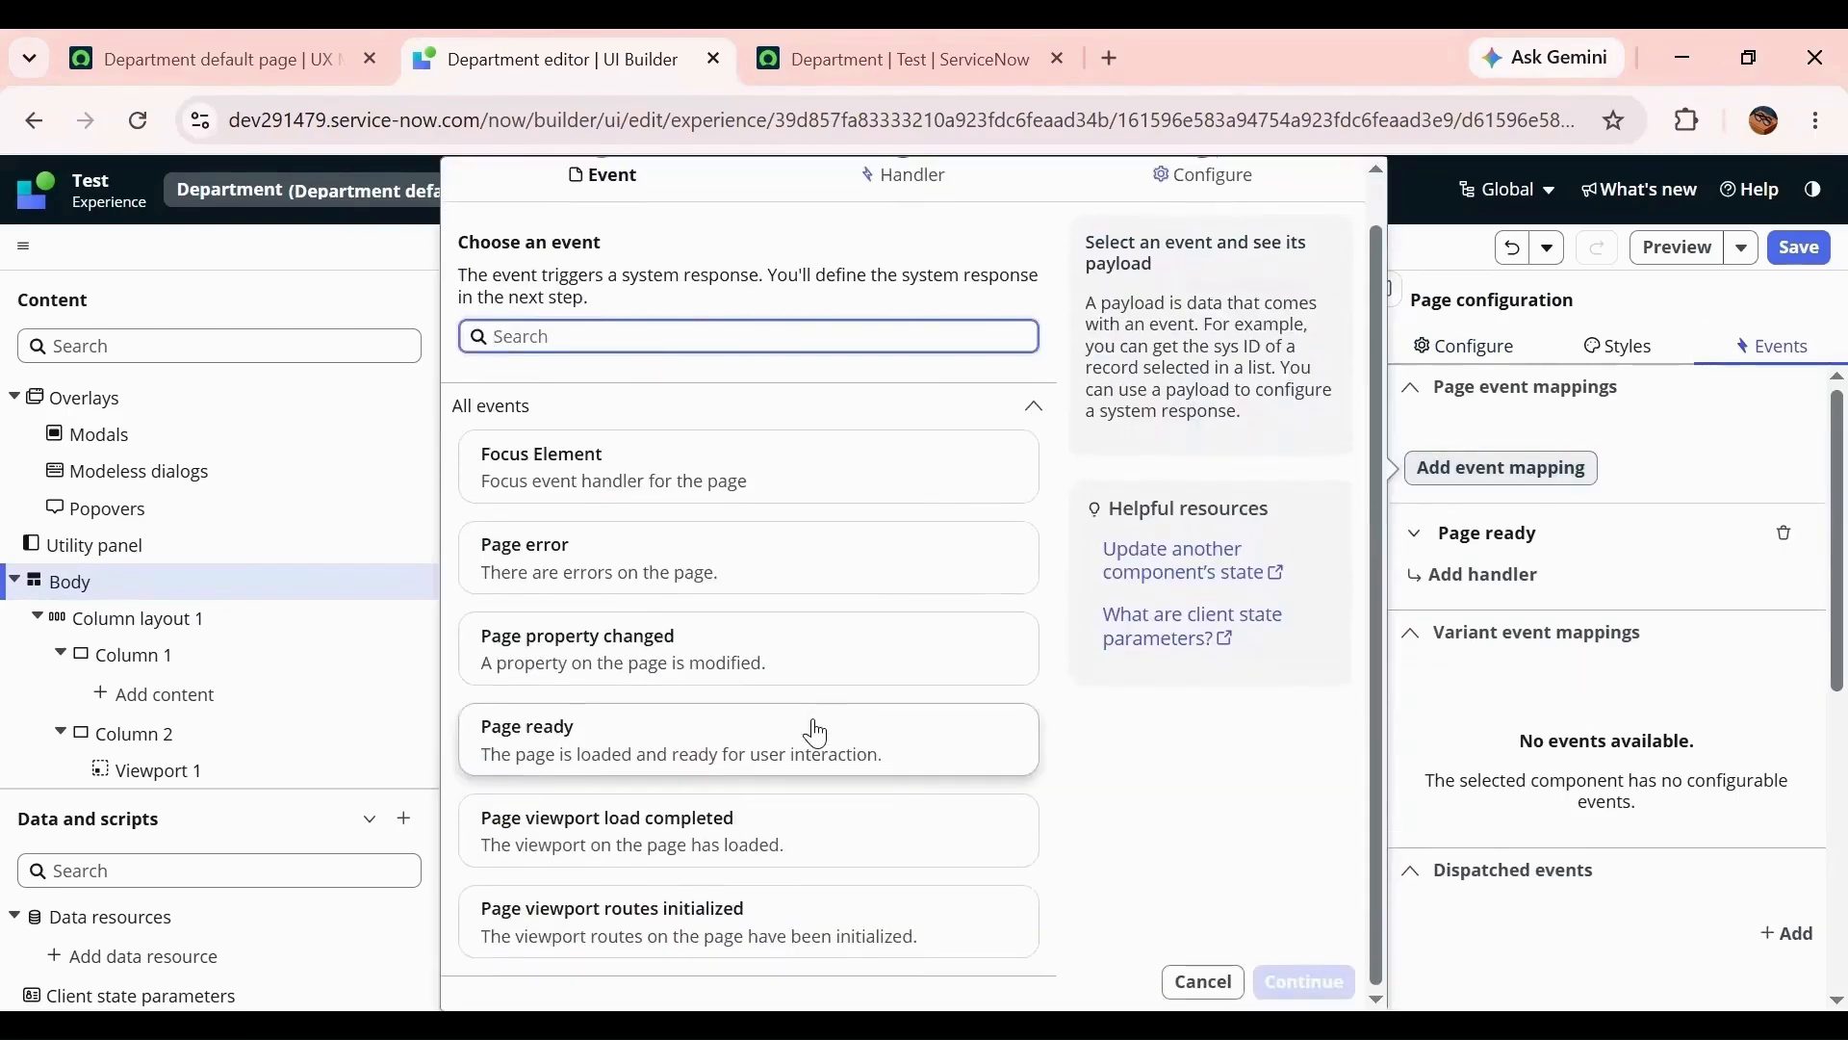
left_click(626, 761)
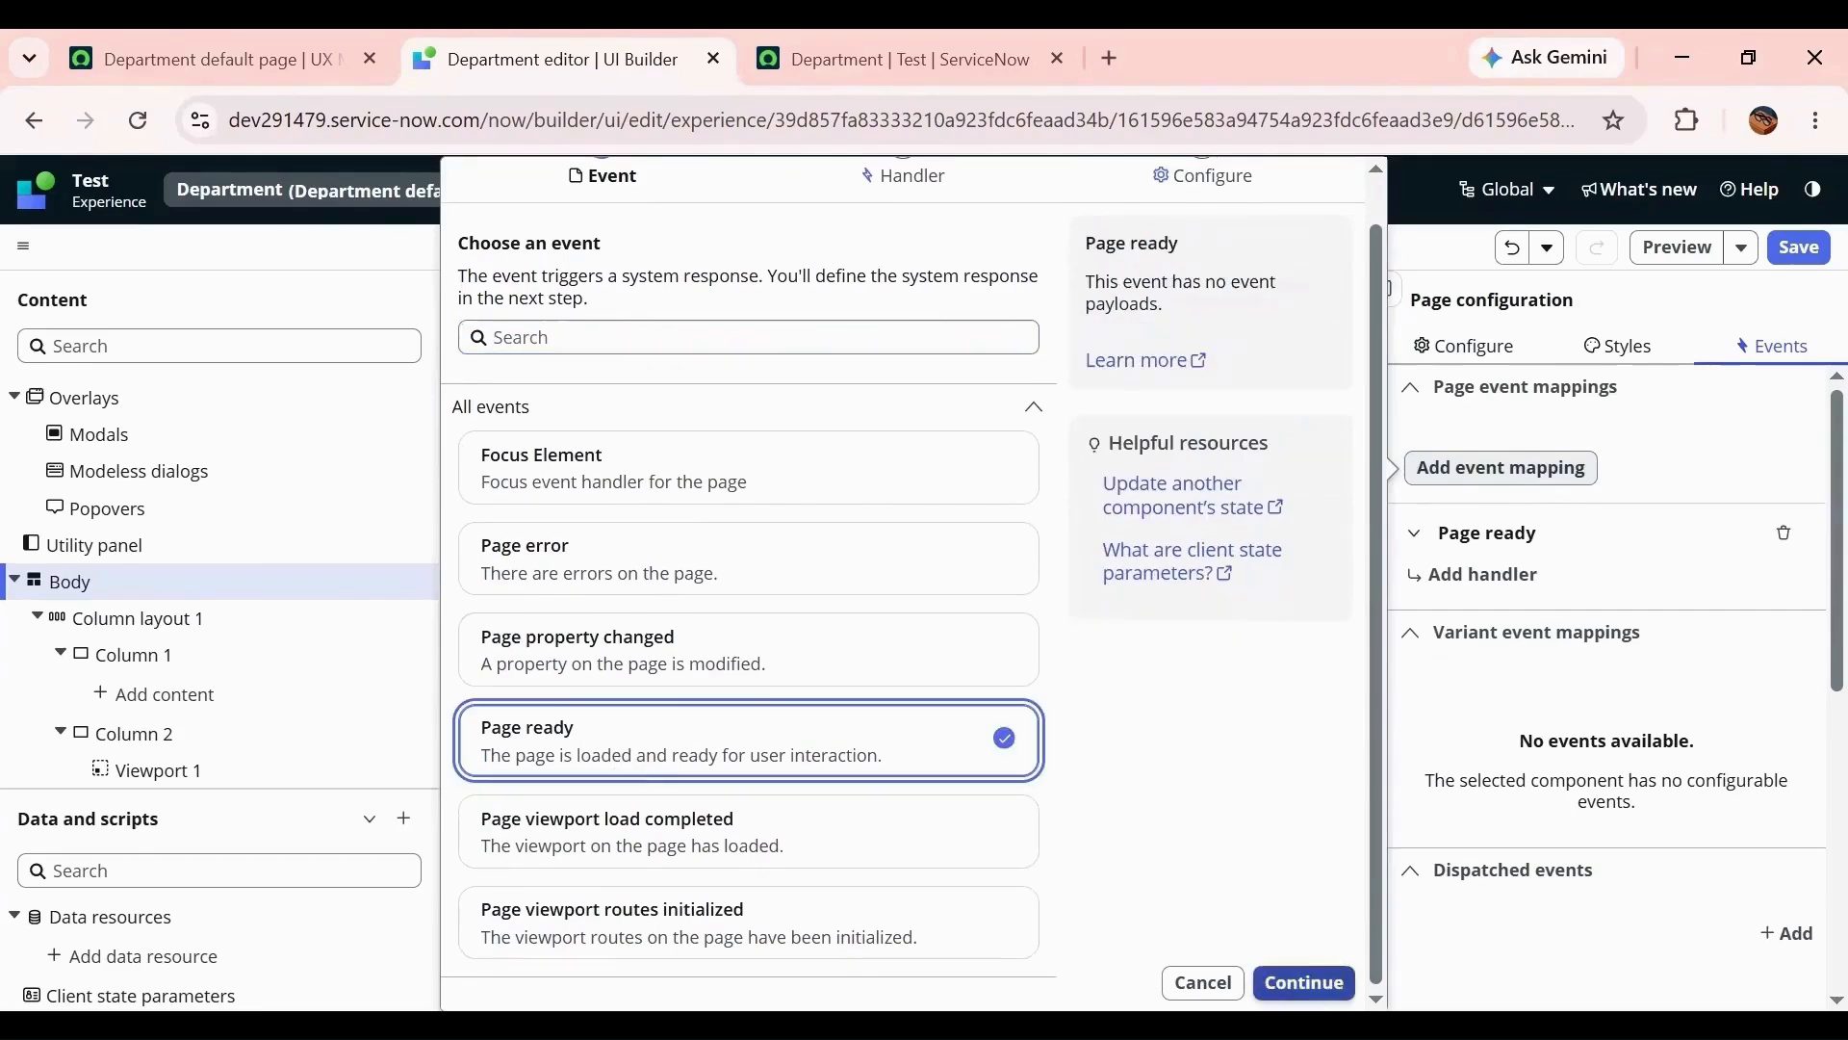
left_click(1304, 982)
- Choose Viewport load request as the handler for the Page ready event and proceed to its configuration
scroll(724, 682, "down", 5)
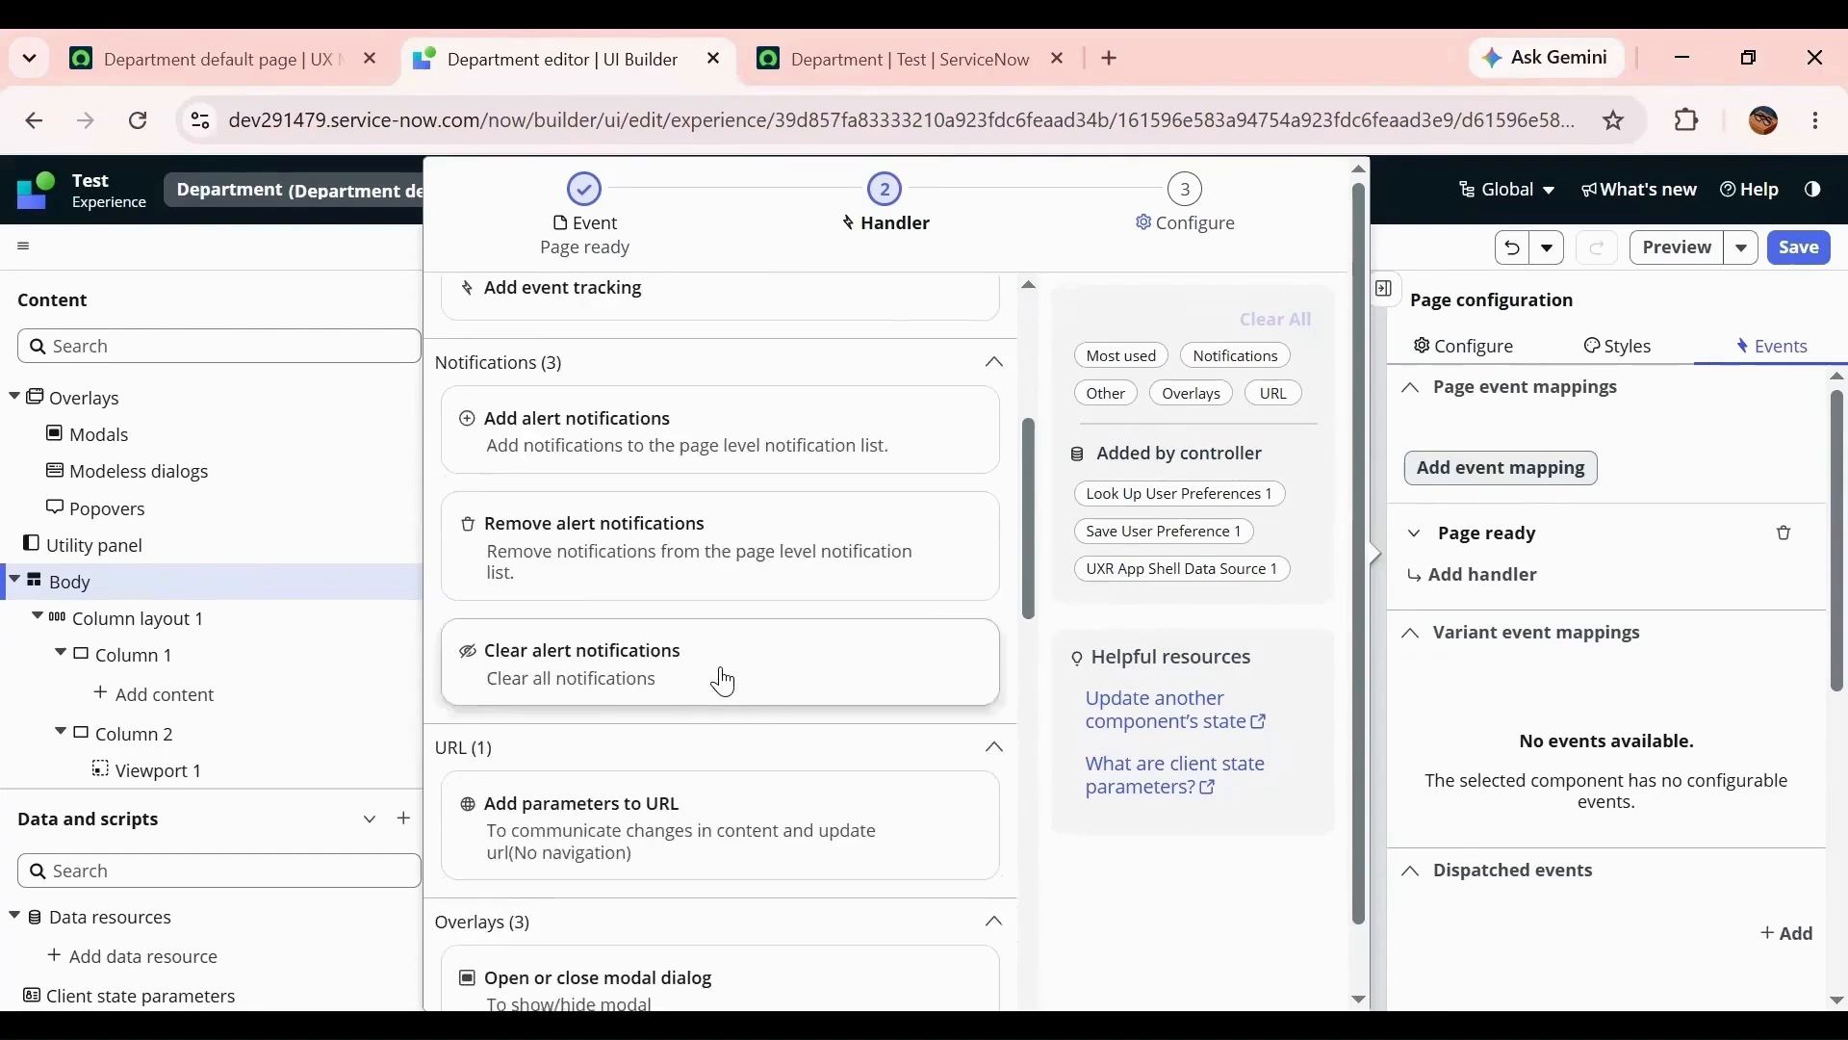
scroll(724, 681, "down", 5)
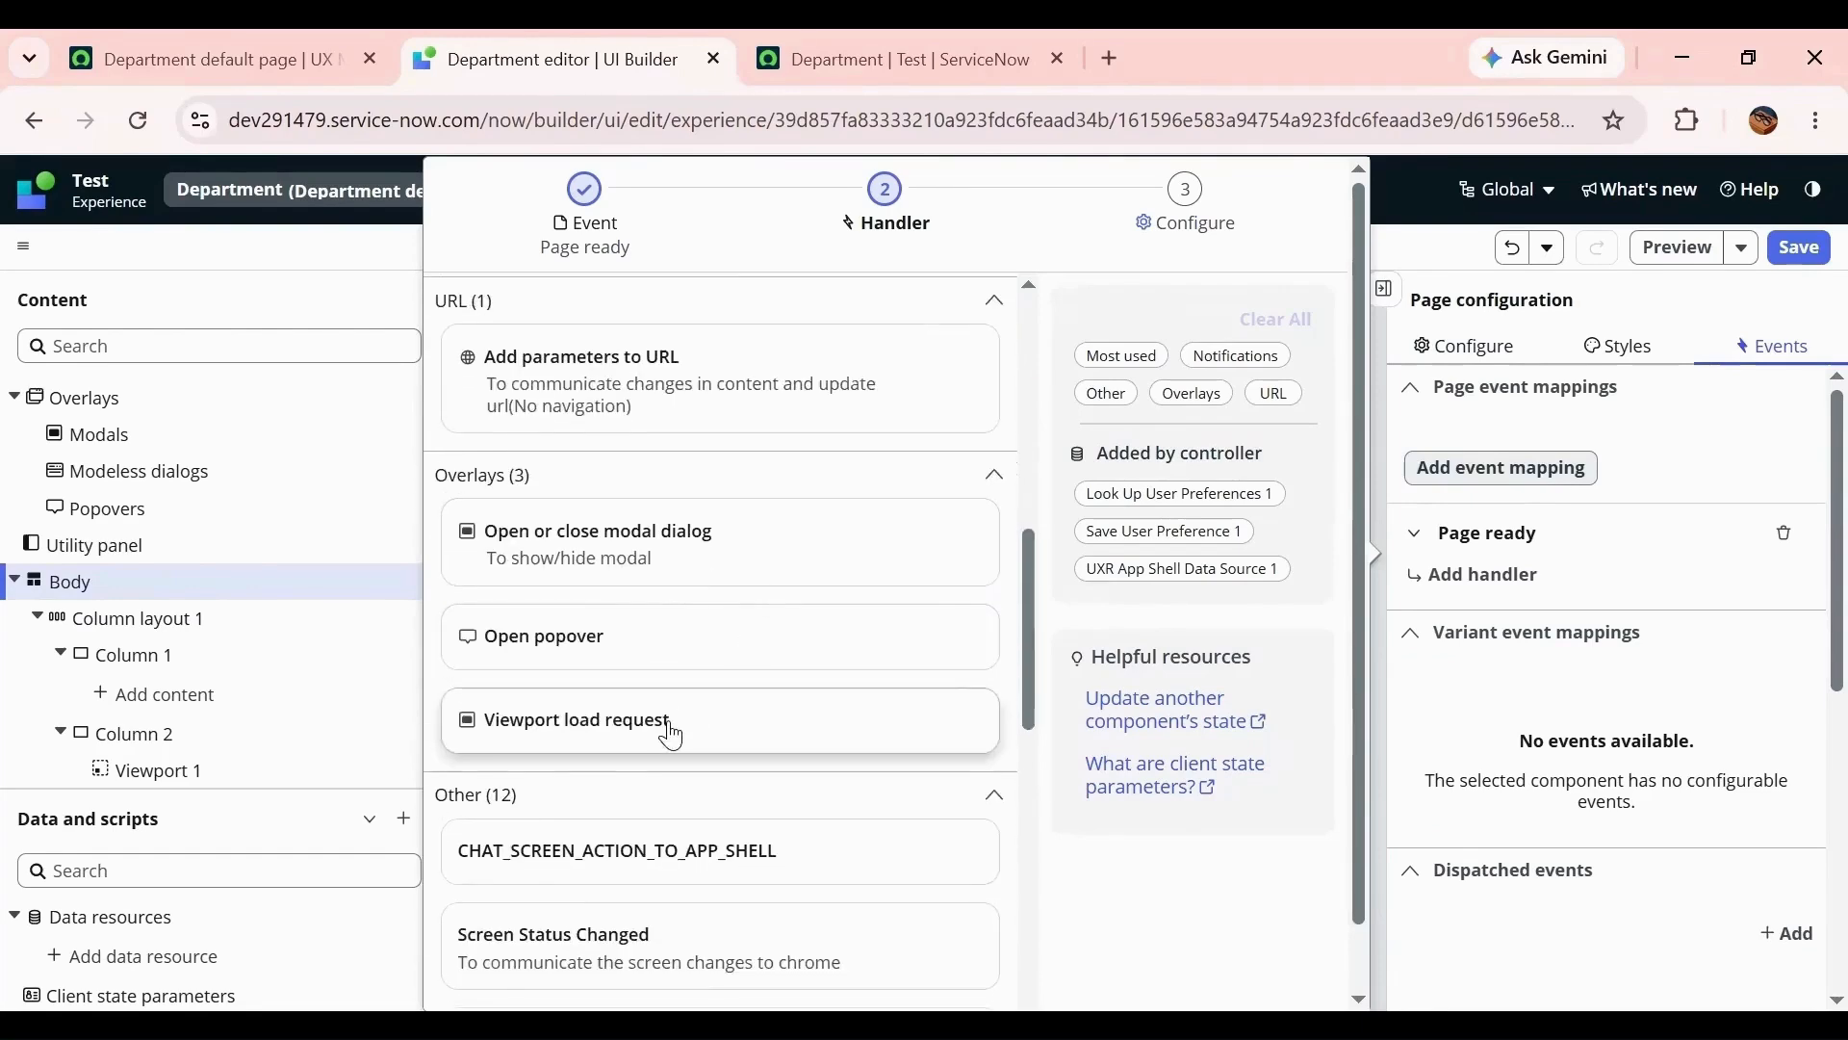
left_click(610, 724)
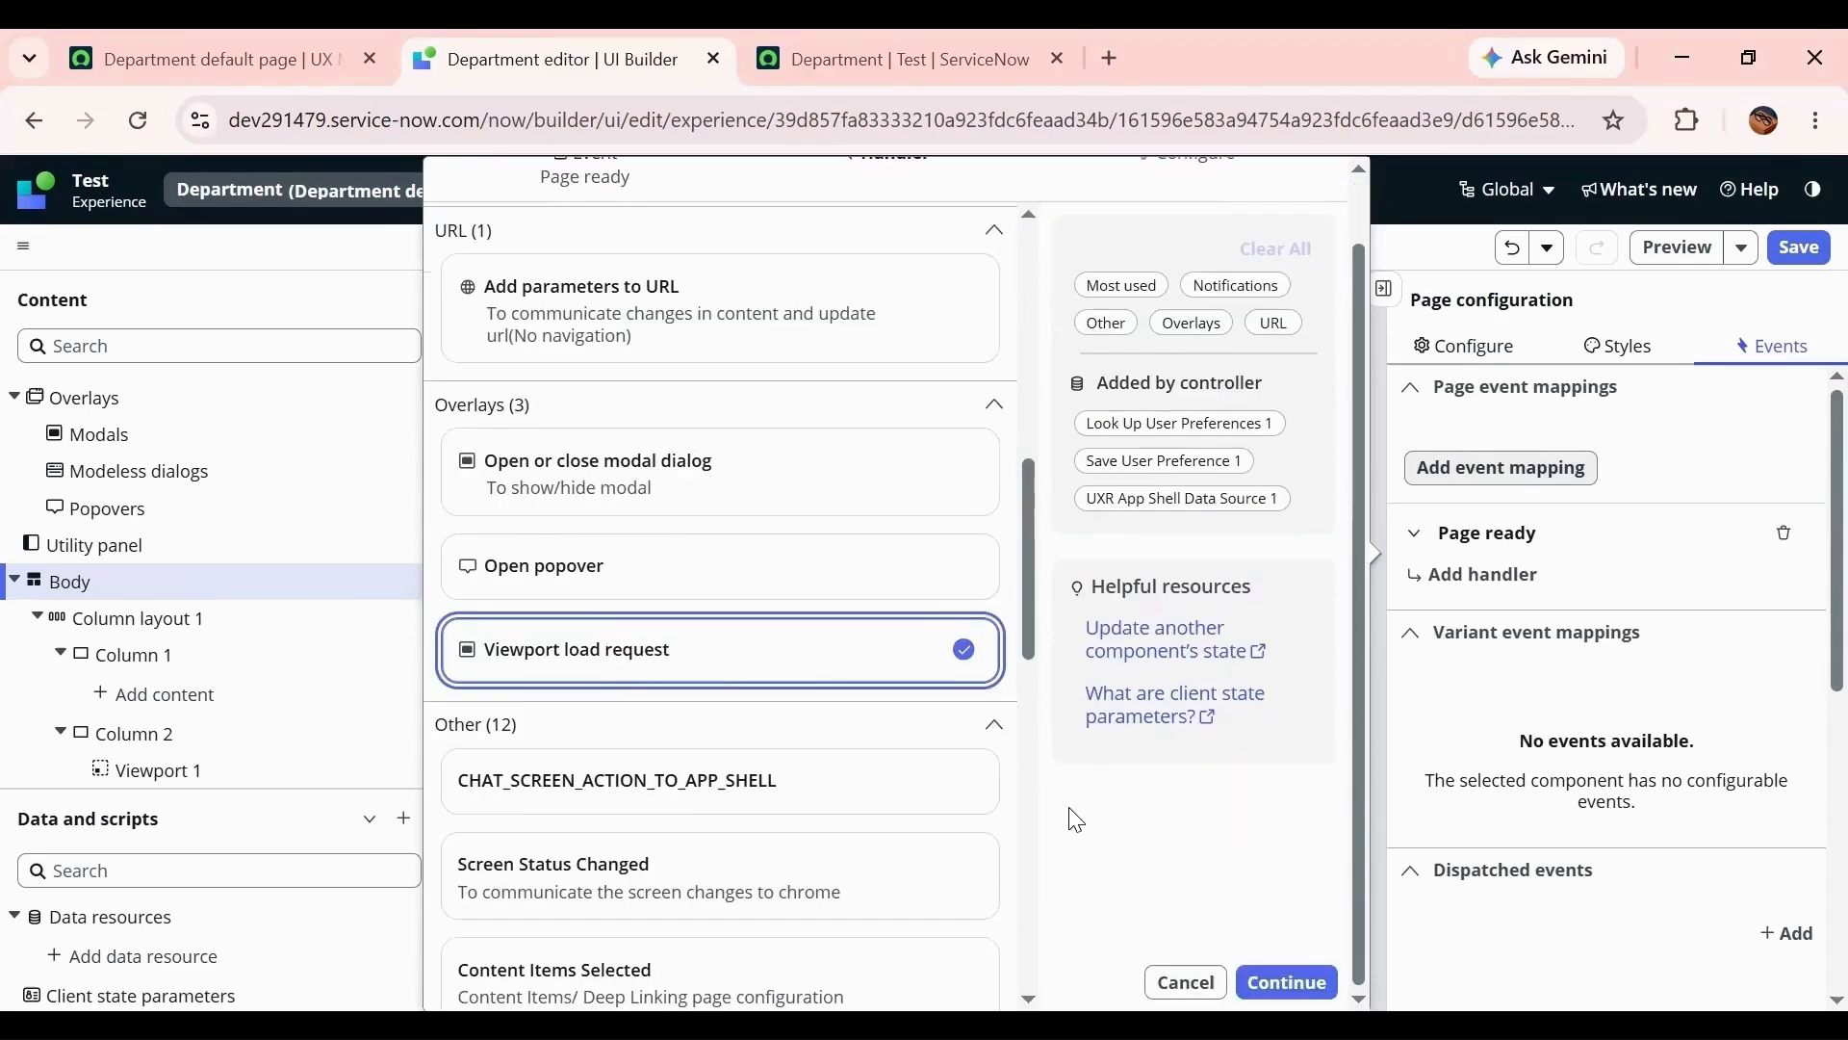
left_click(1287, 981)
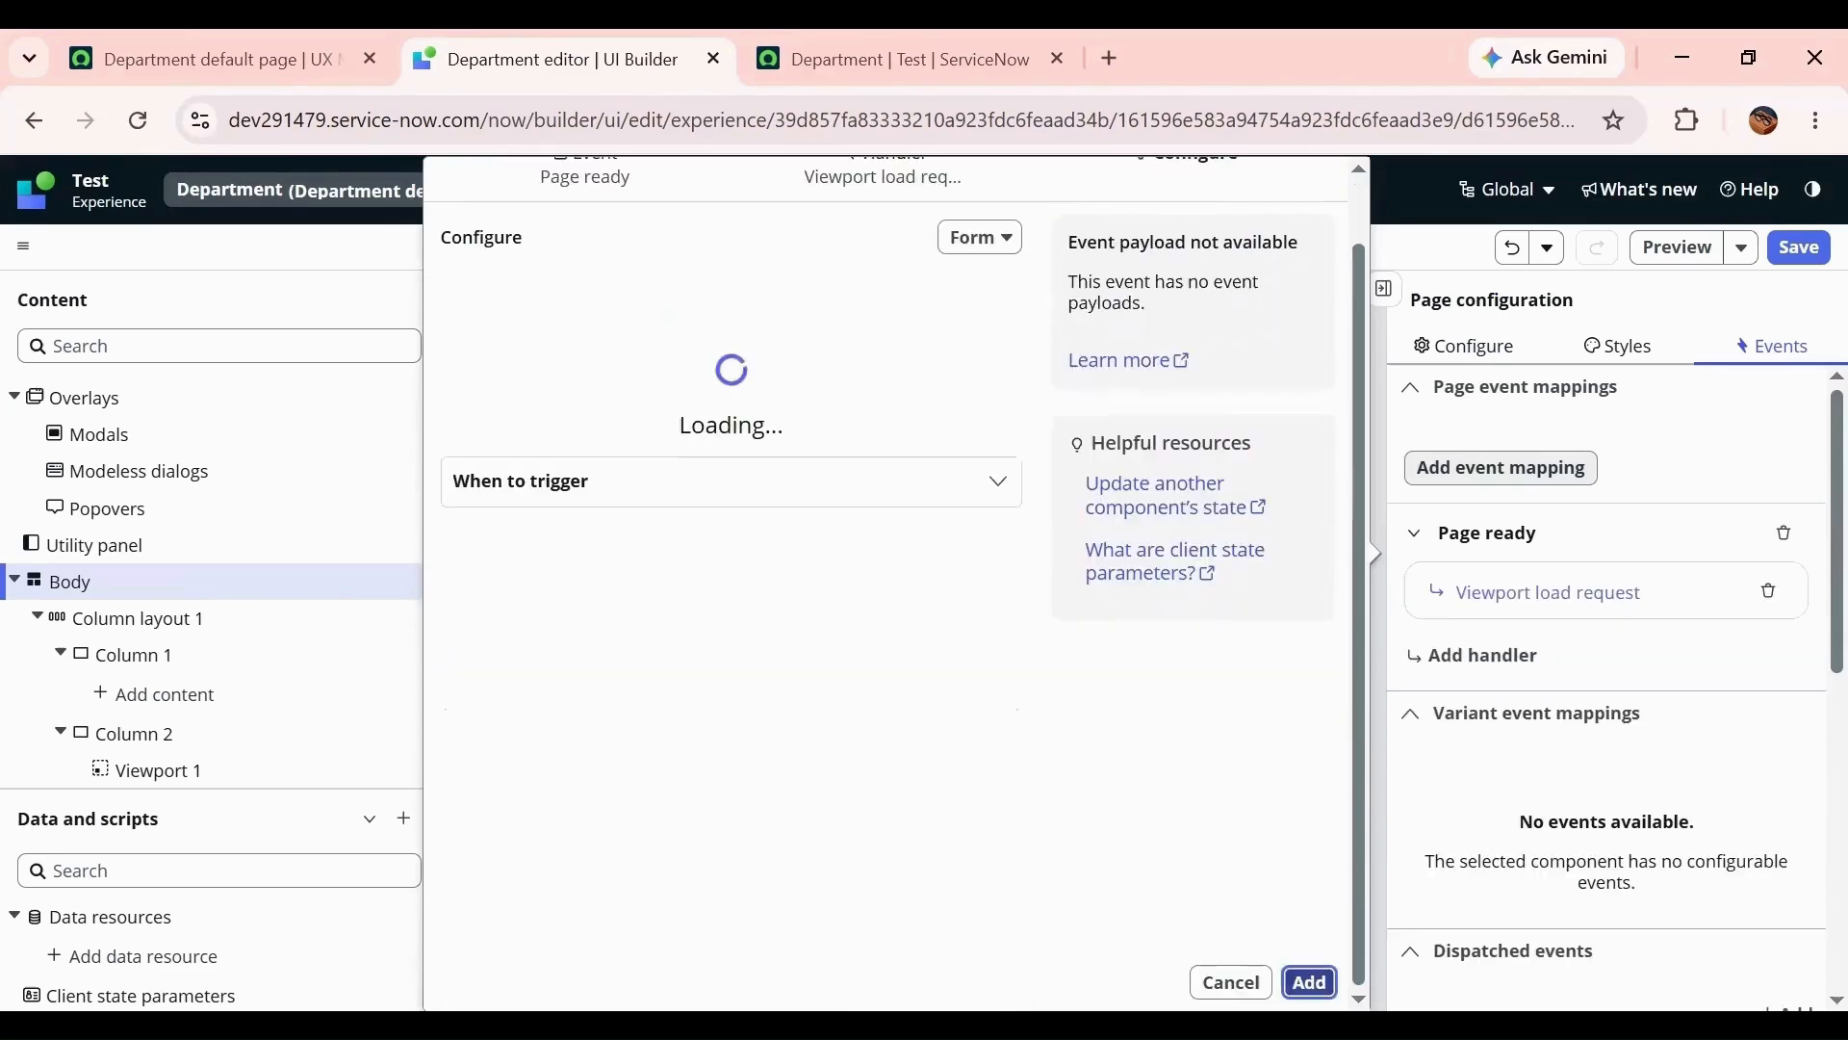
- Configure the handler with Viewport 1 and the department-employee route, add it, and save the Department page
left_click(807, 328)
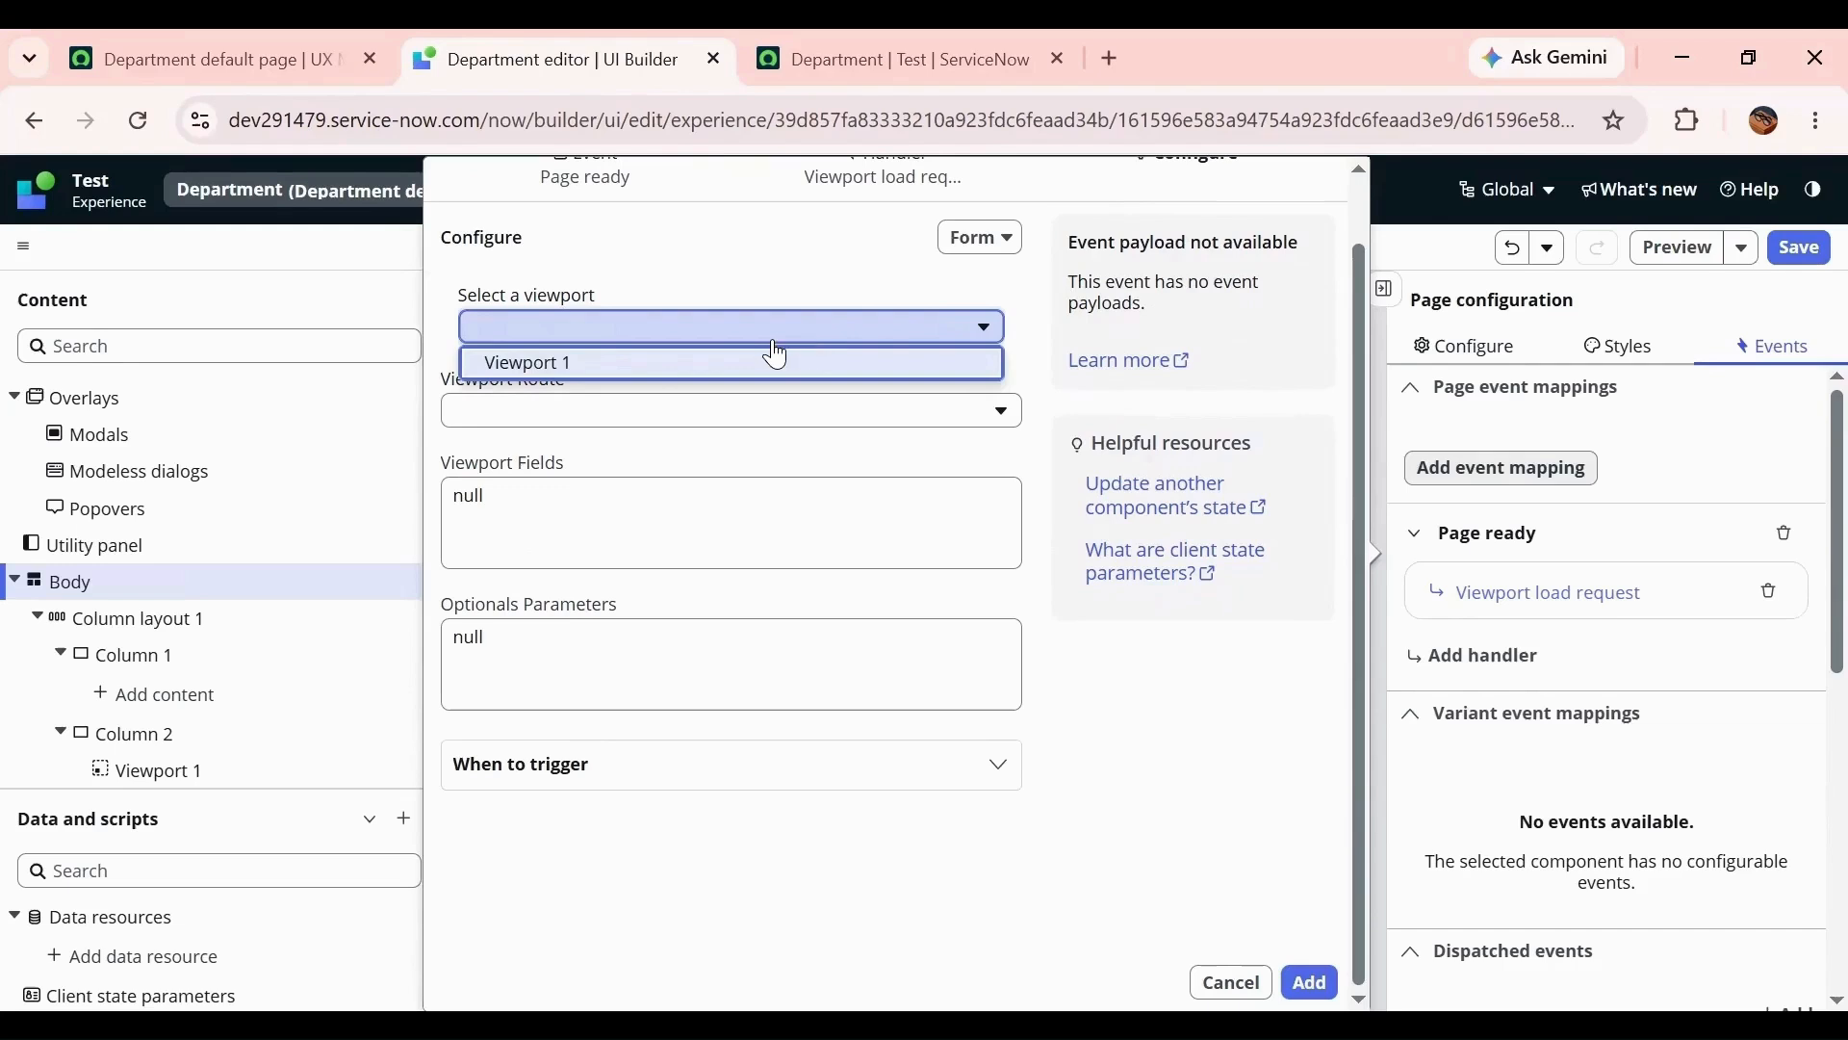
left_click(631, 368)
left_click(797, 424)
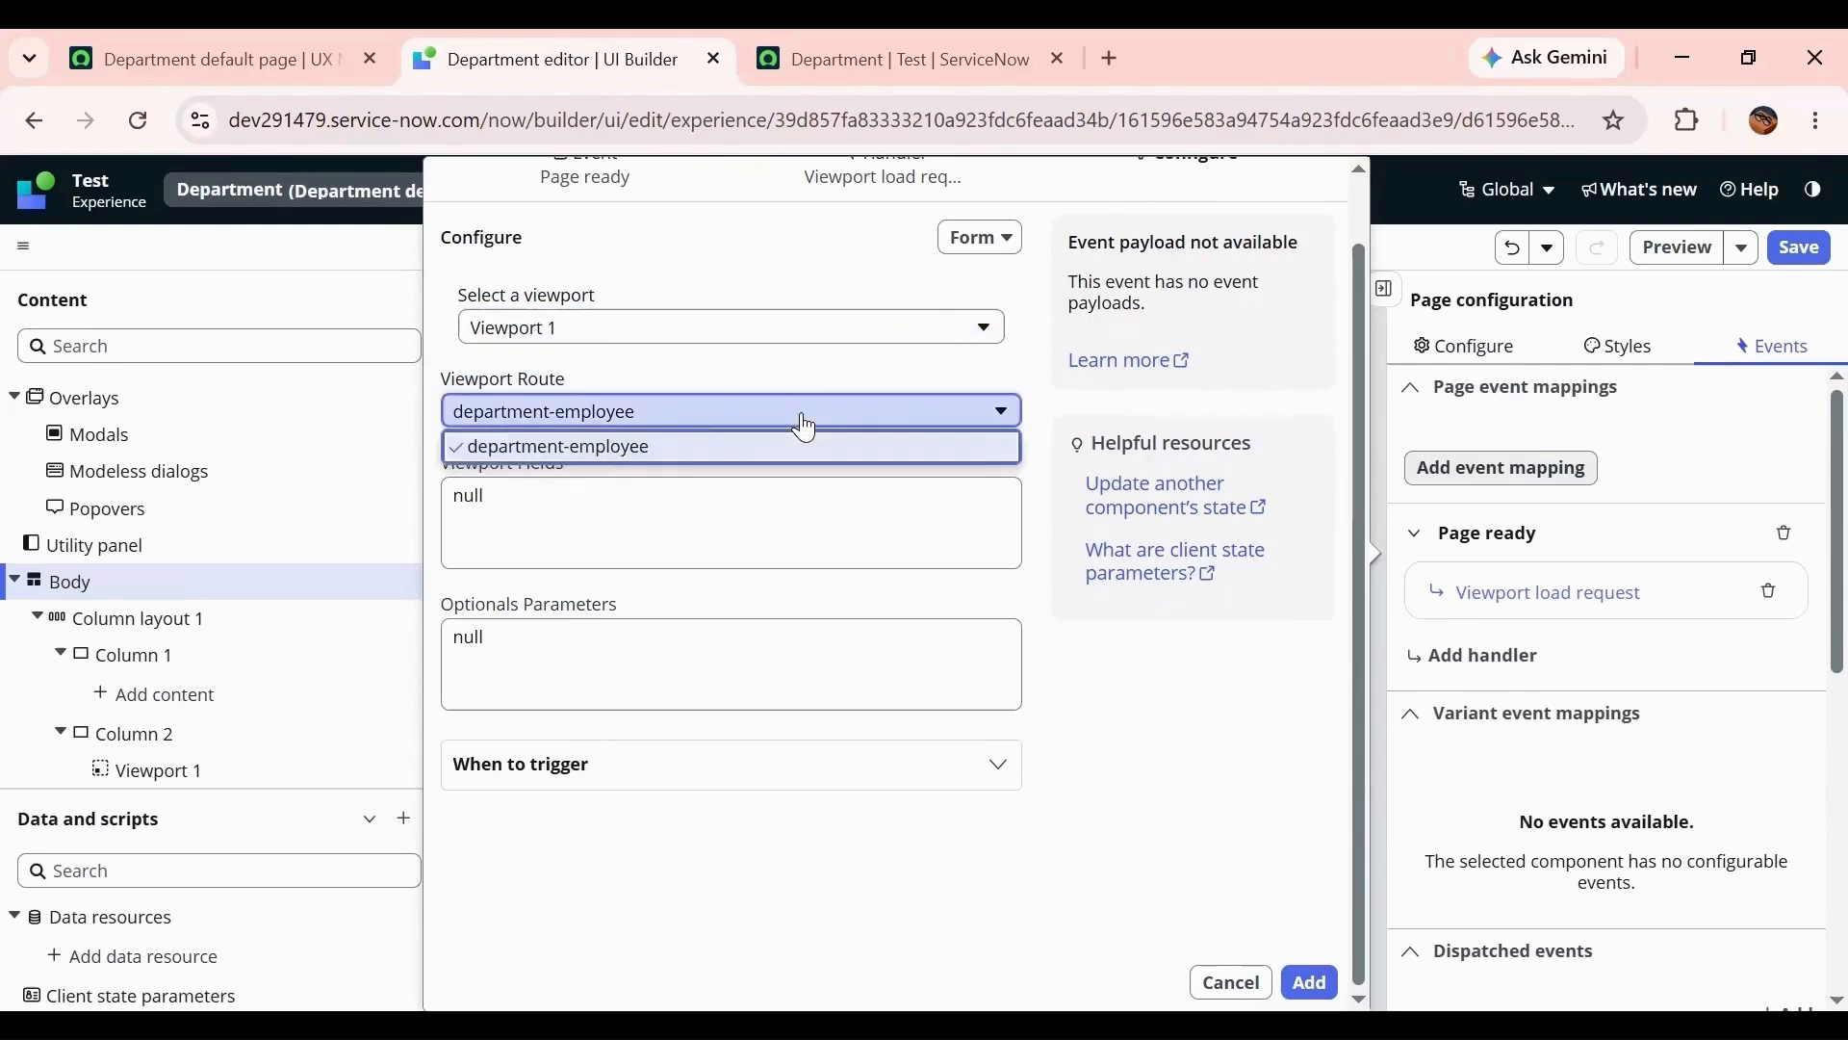
left_click(737, 455)
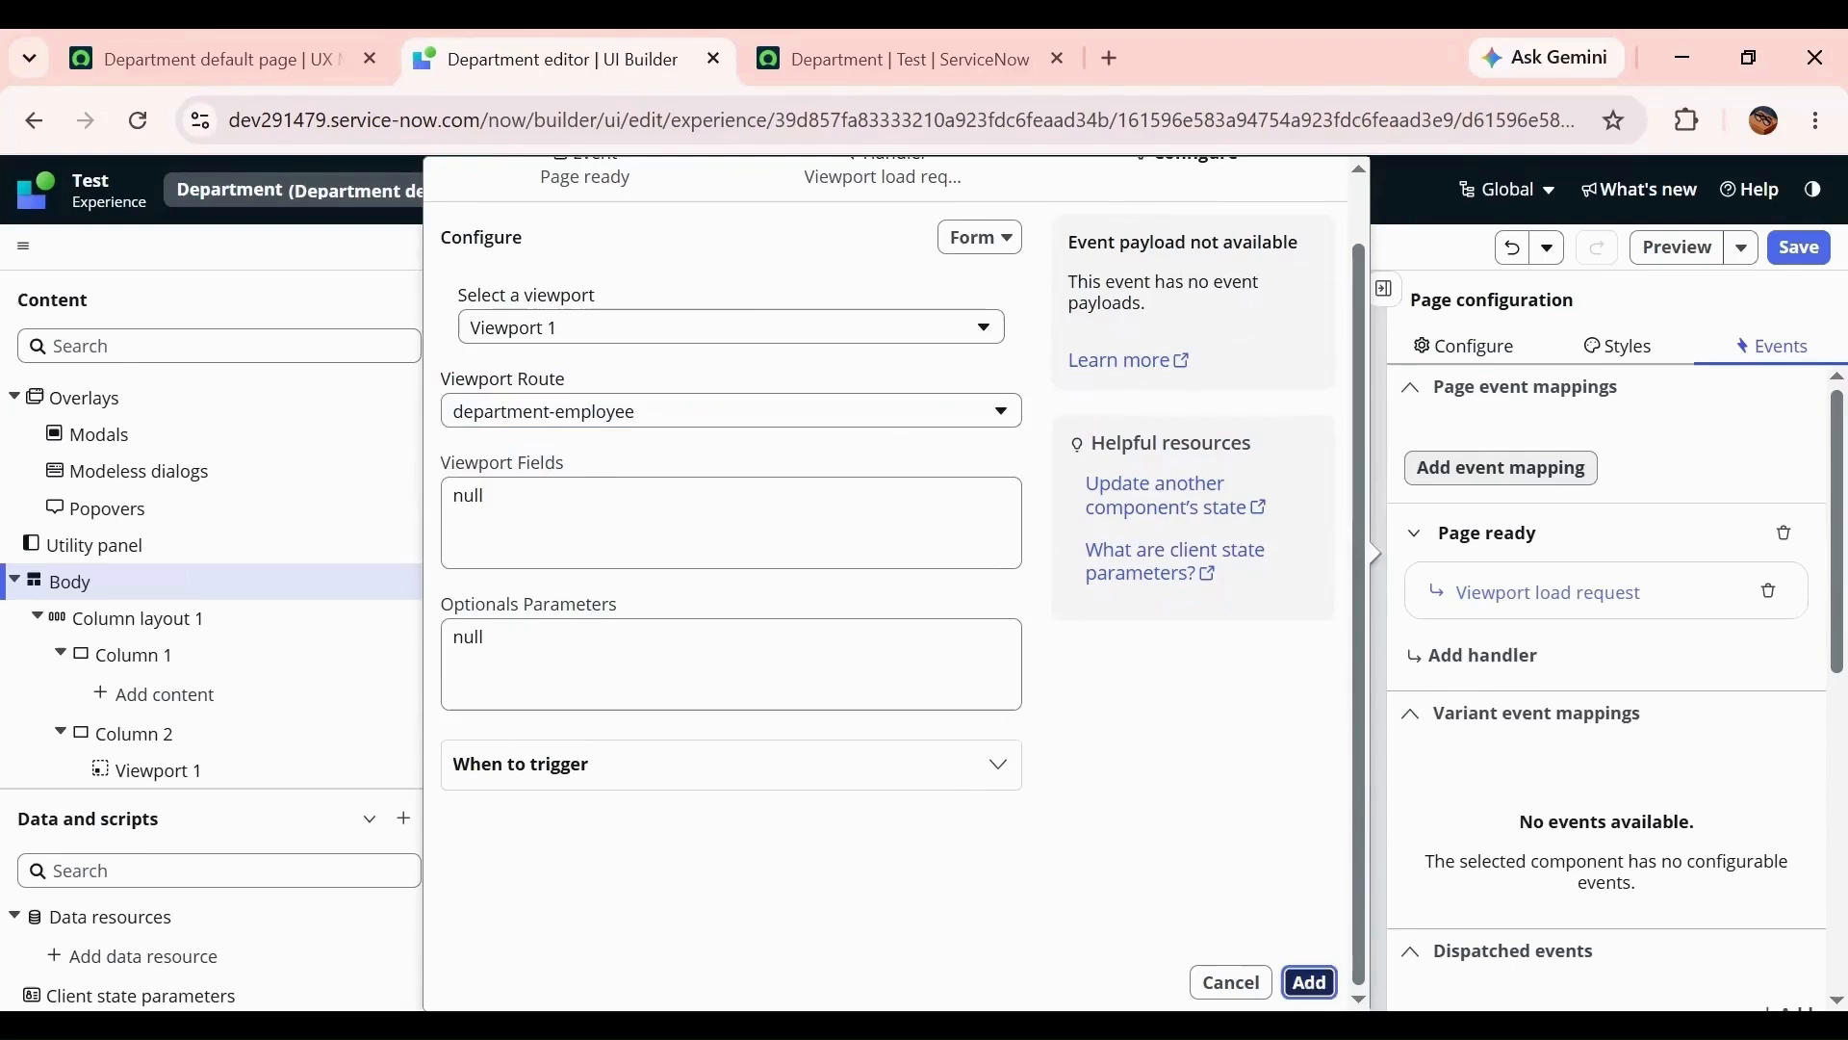
left_click(1309, 981)
left_click(1798, 248)
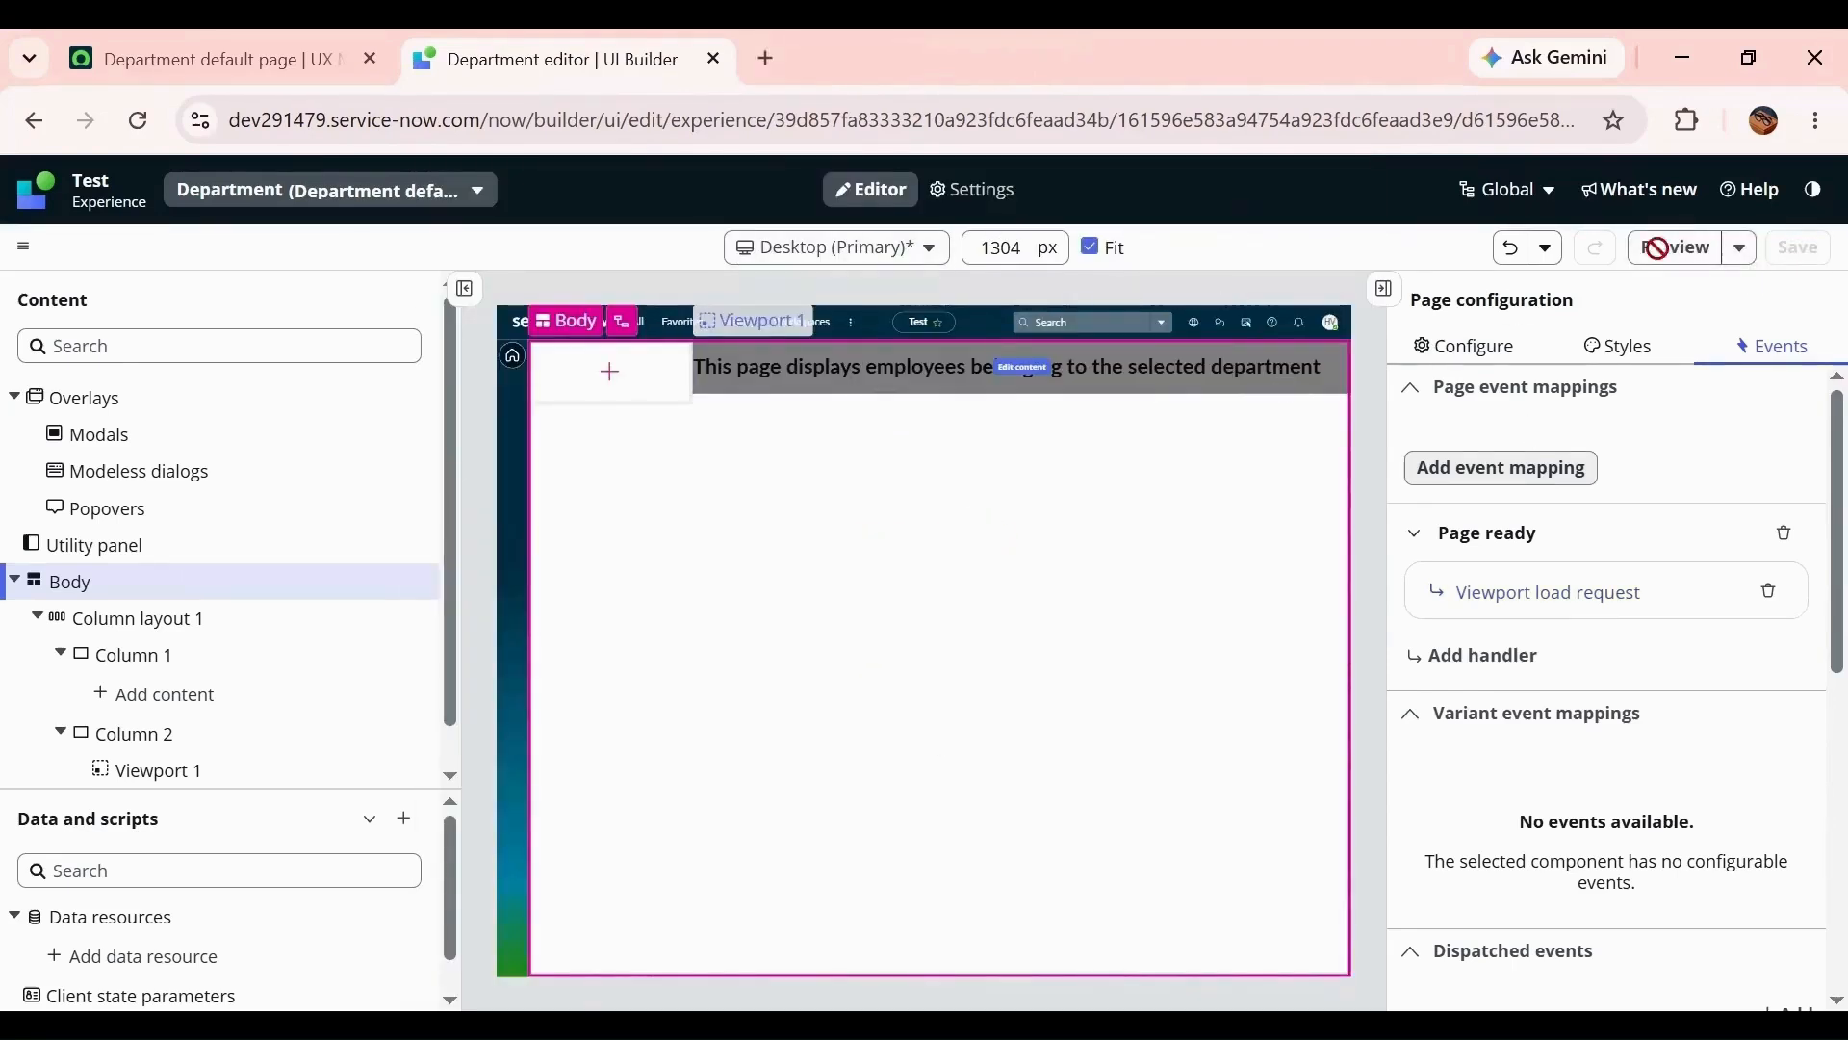
- Preview the saved Department page in a new browser tab to check the viewport's content
left_click(1740, 249)
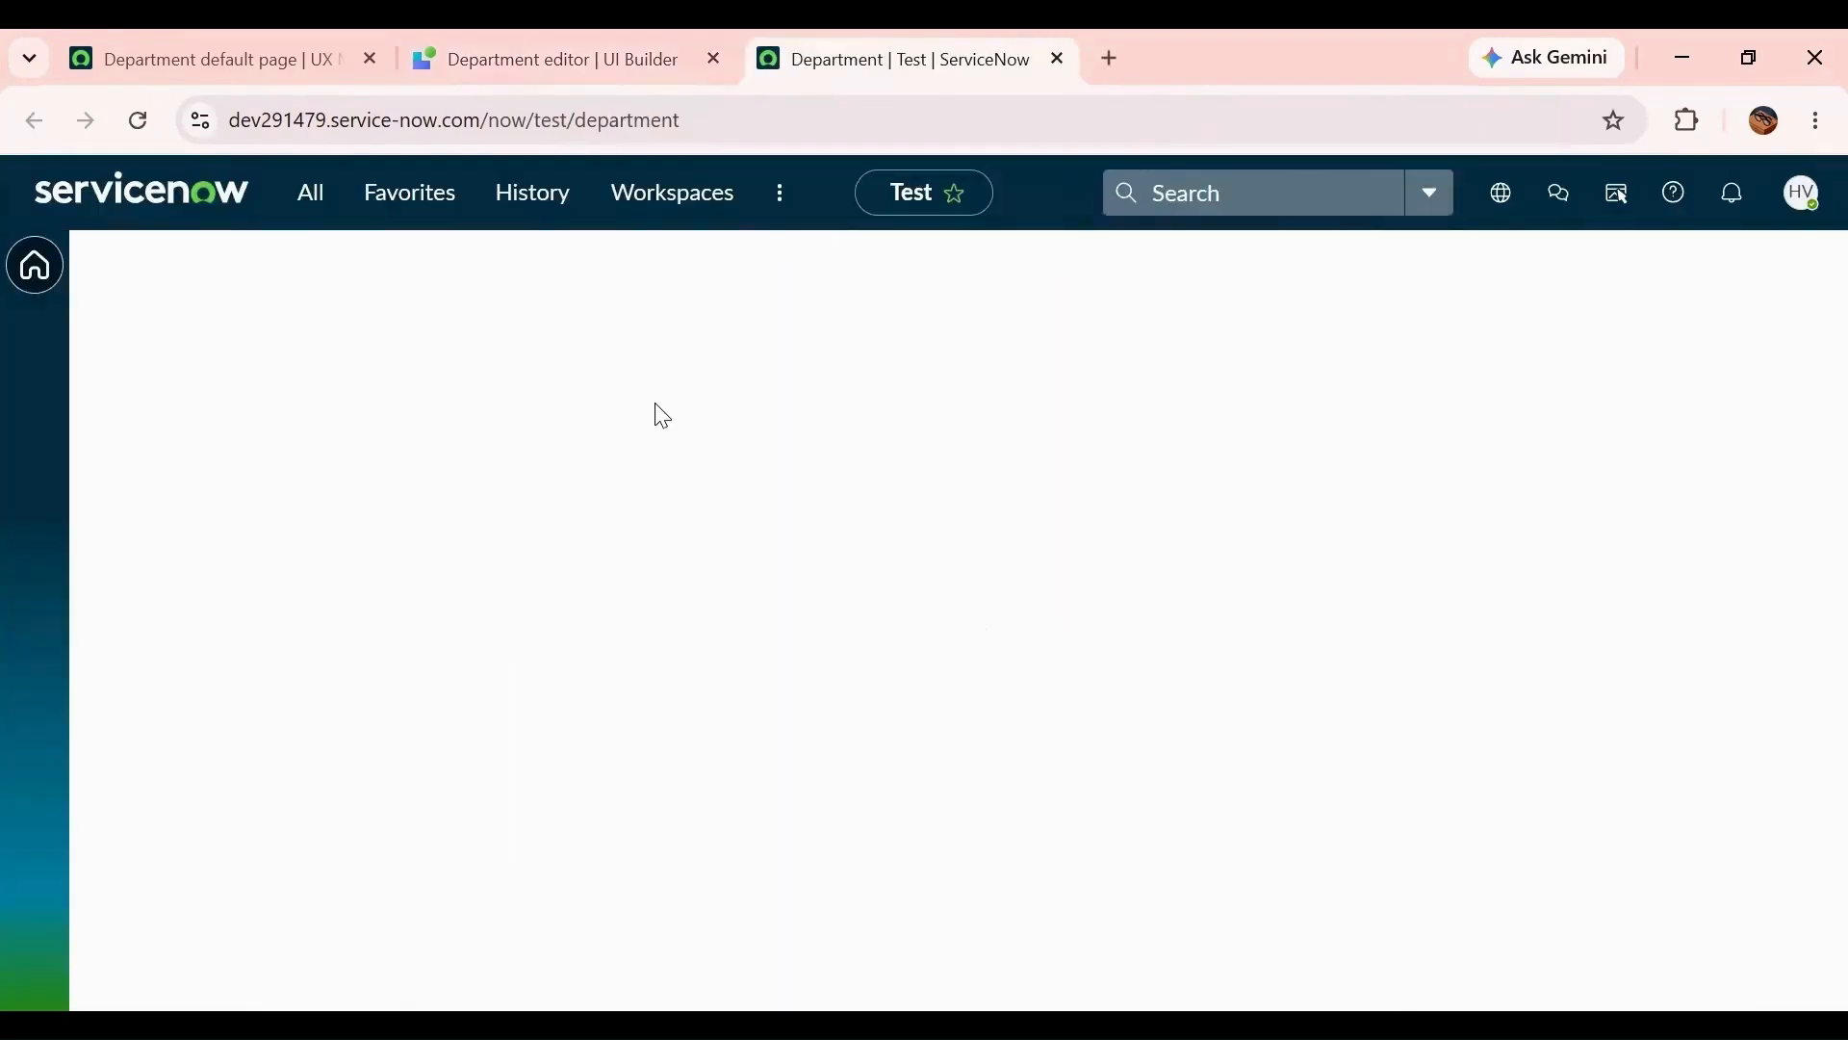